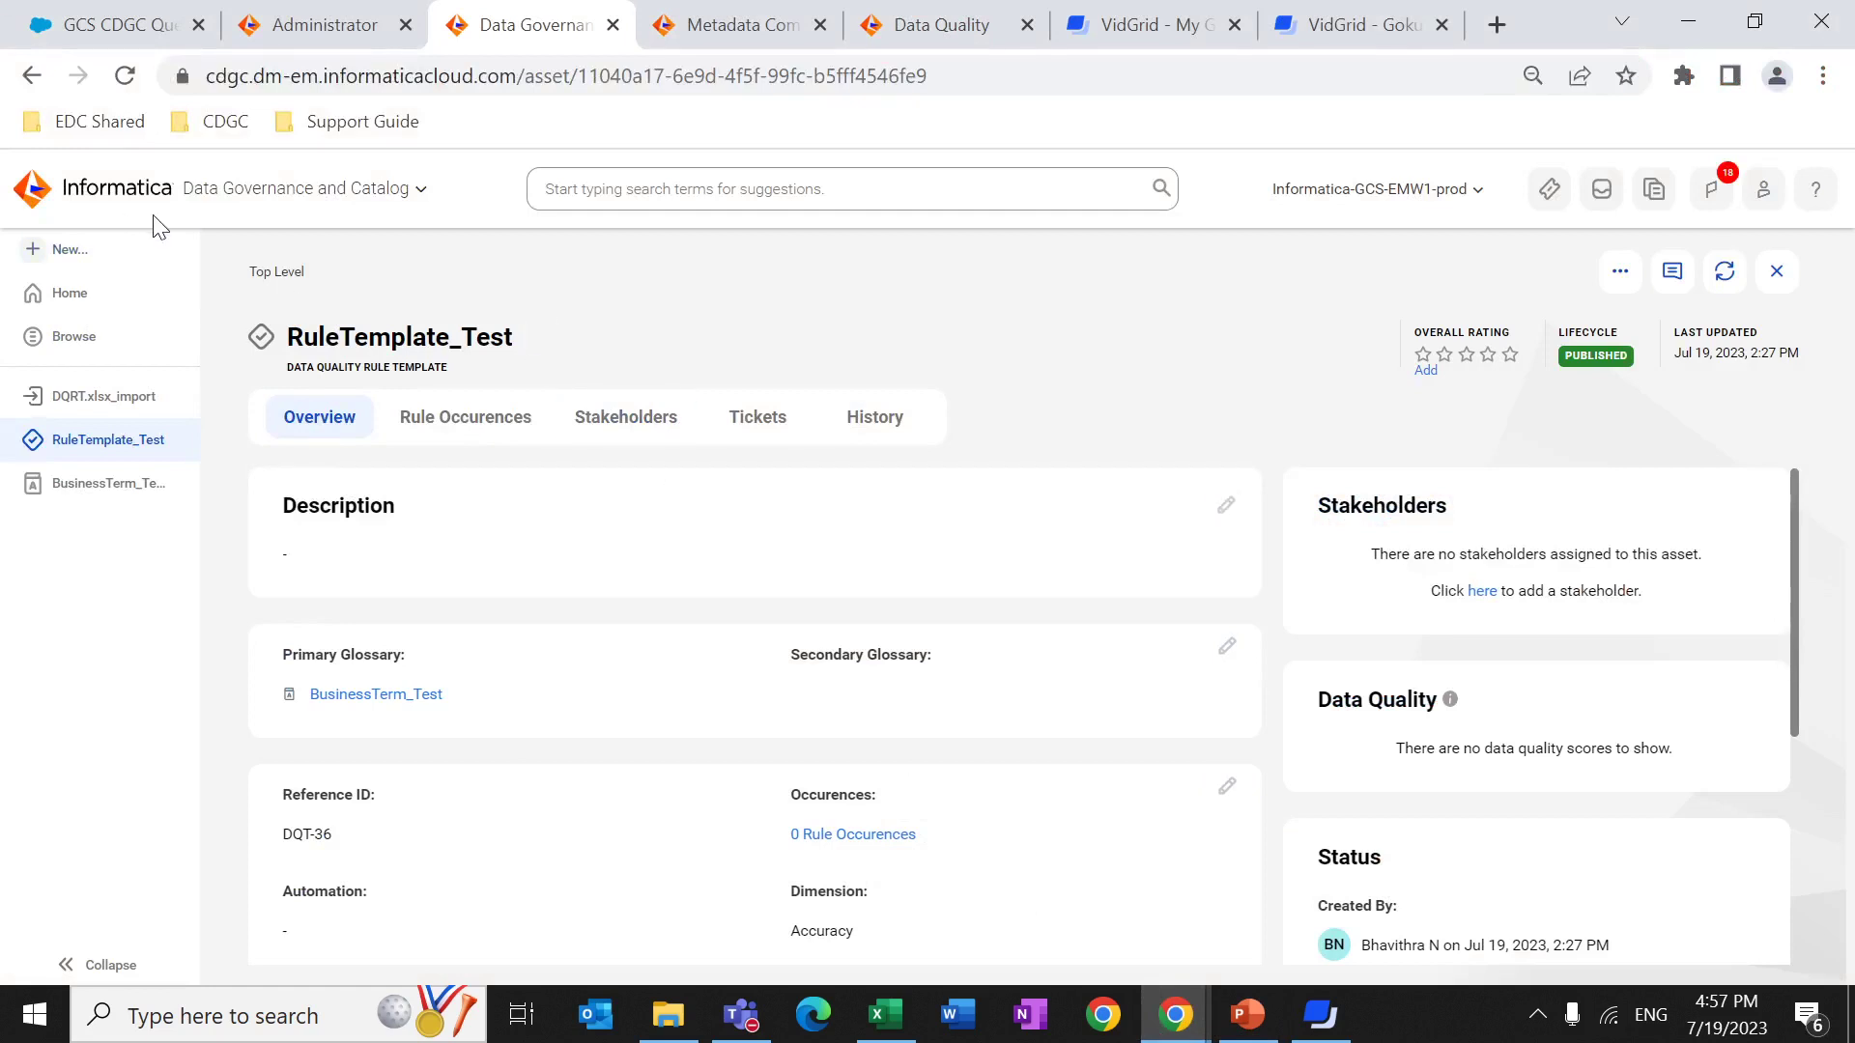
# Return to RuleTemplate_Test and create a new Business Rules > Data Quality Rule Template asset.
pyautogui.click(679, 27)
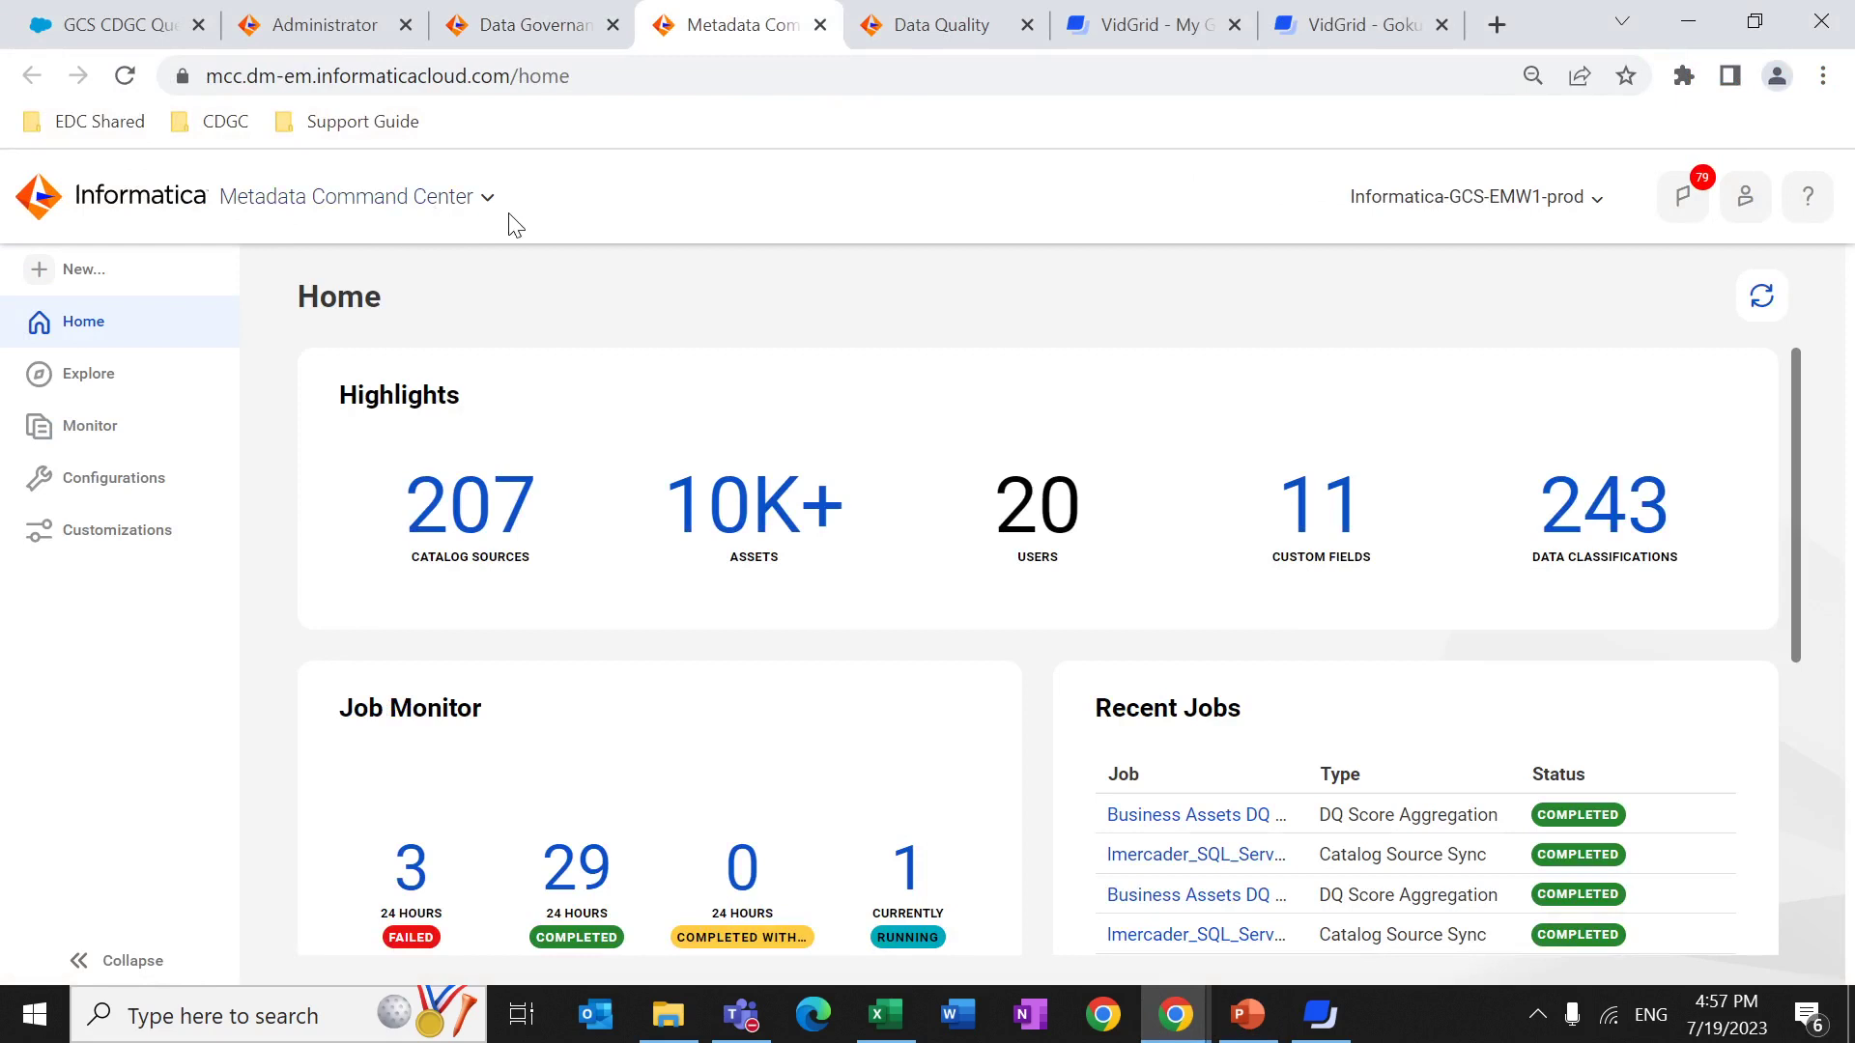
pyautogui.click(529, 35)
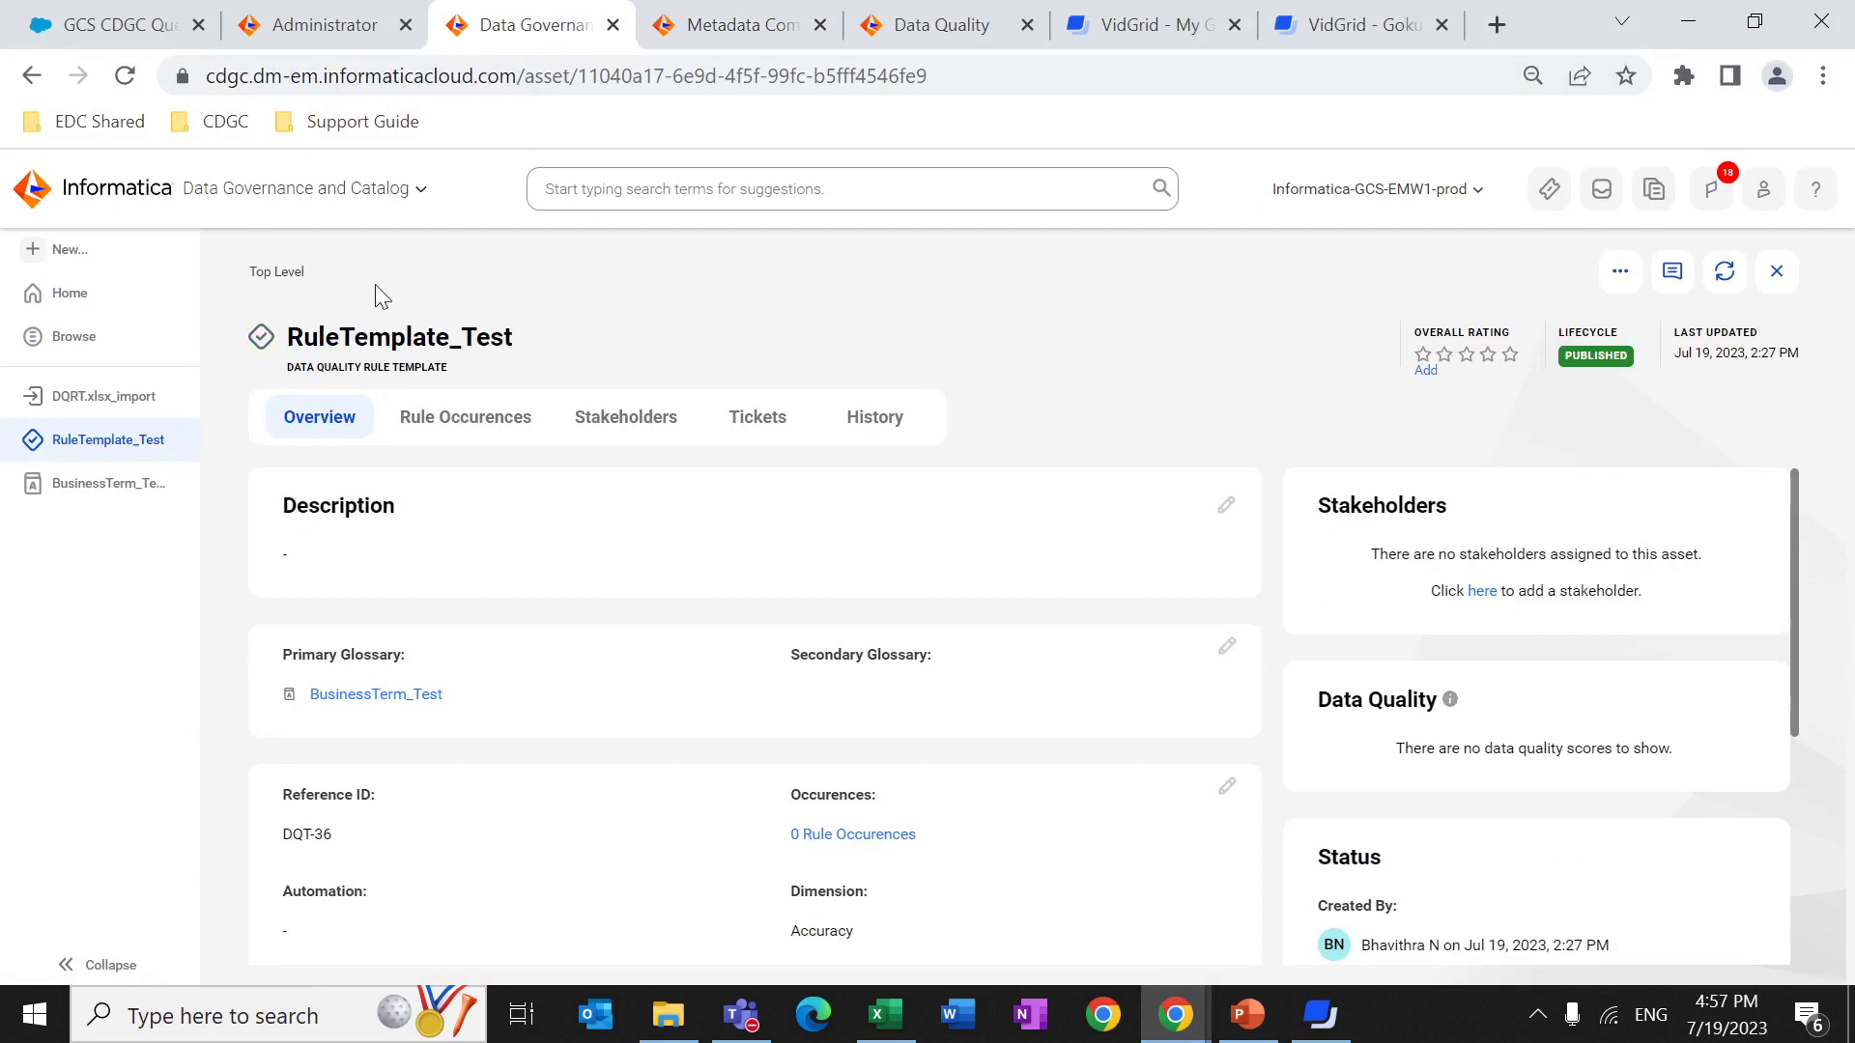
pyautogui.click(145, 256)
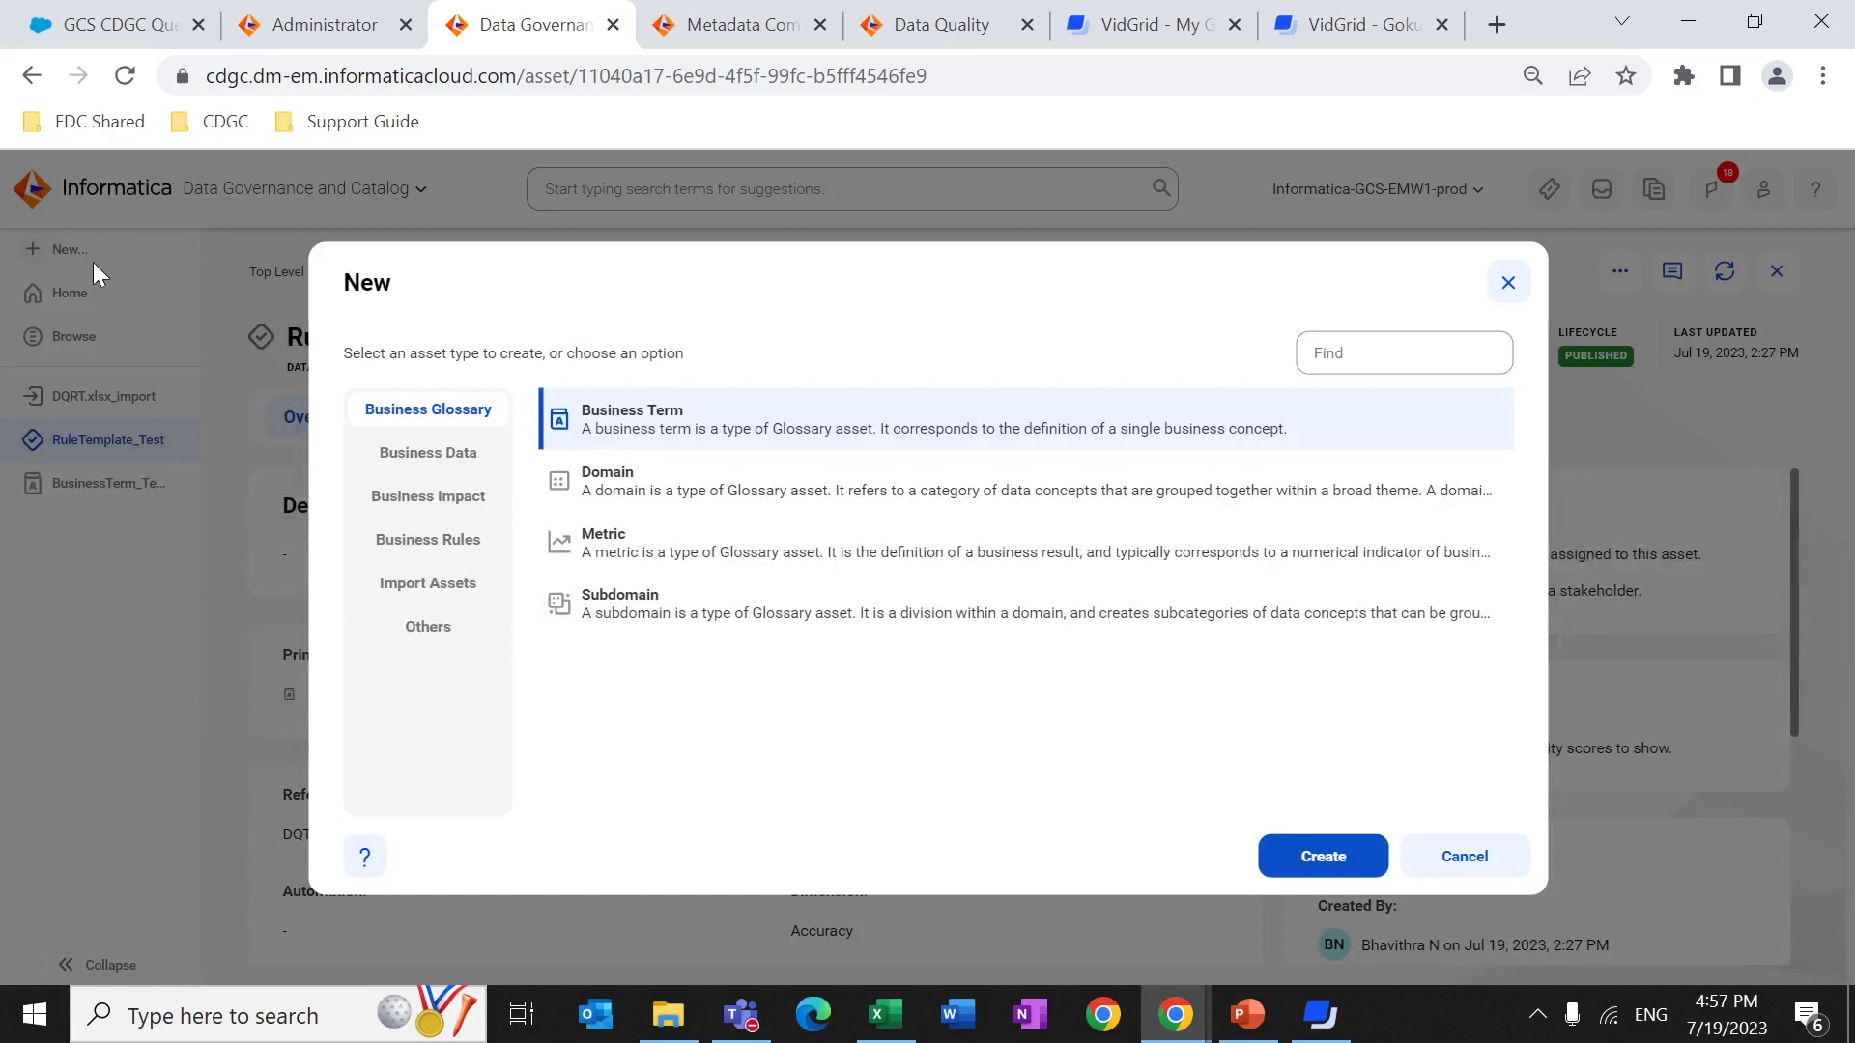
pyautogui.click(432, 544)
pyautogui.click(655, 500)
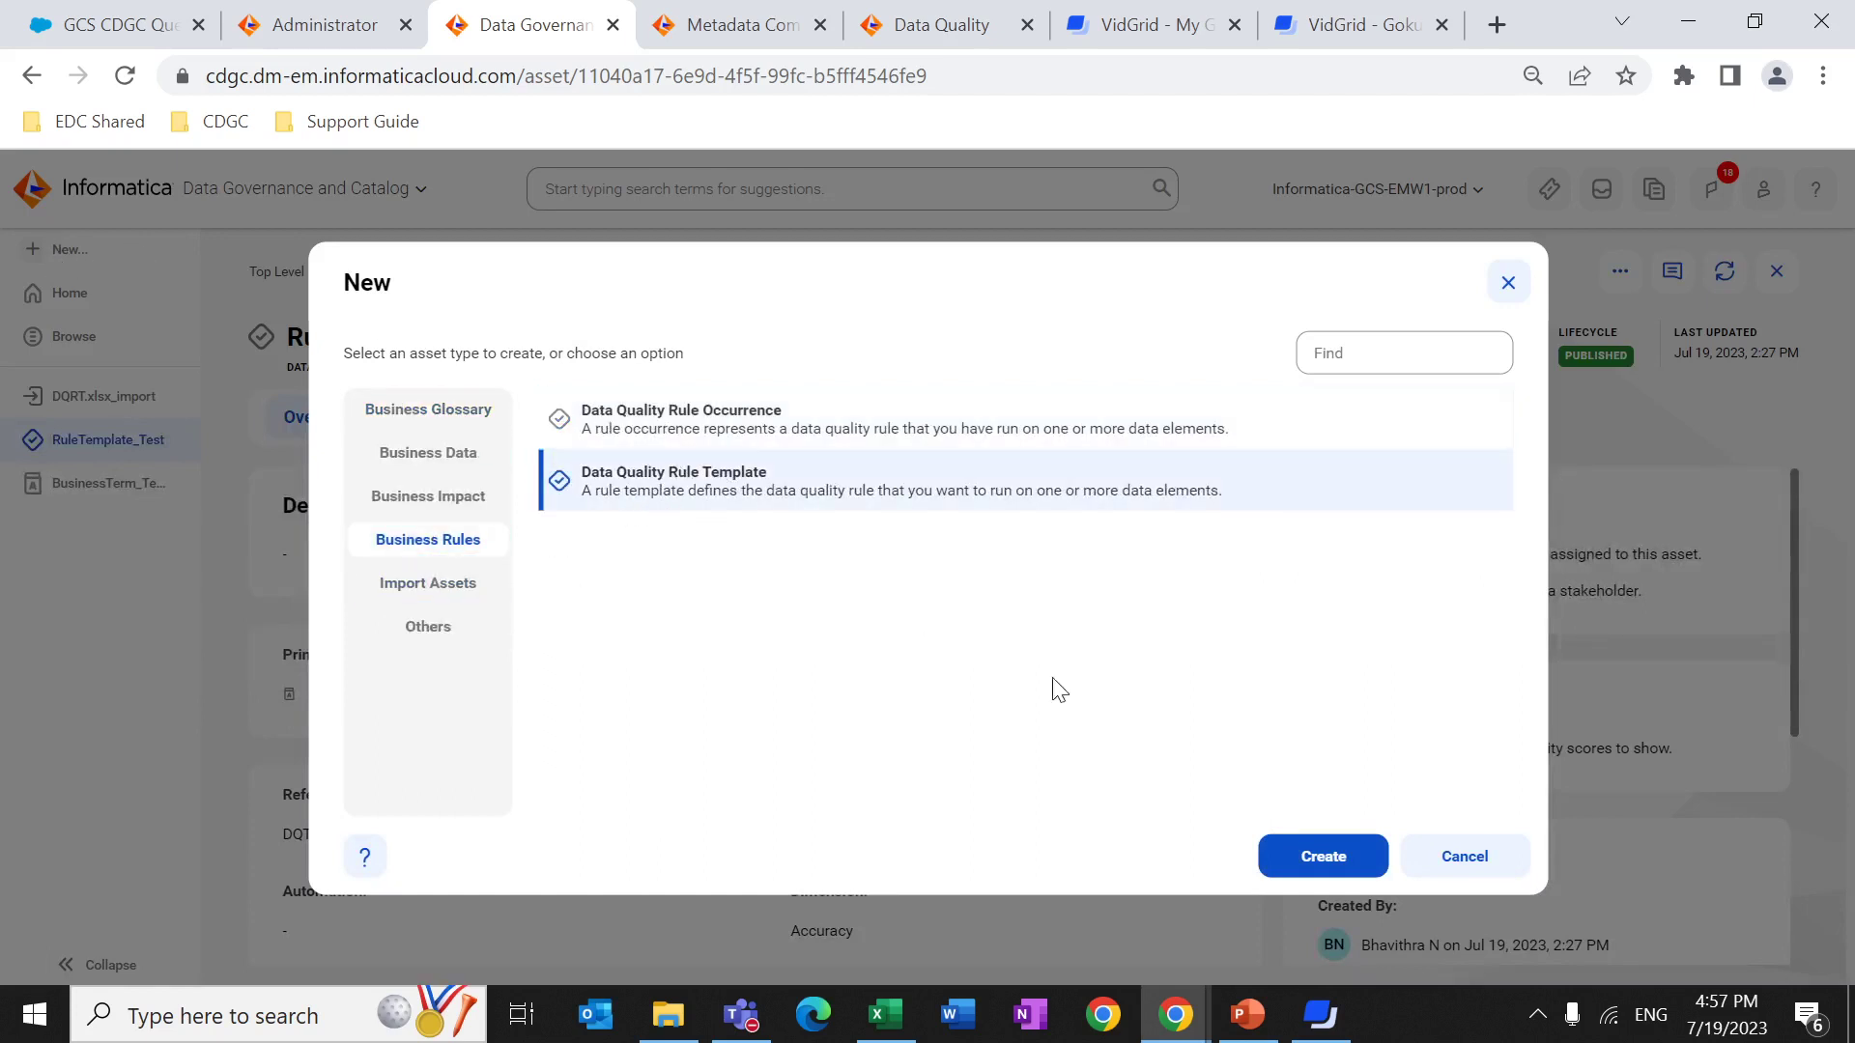
pyautogui.click(1323, 860)
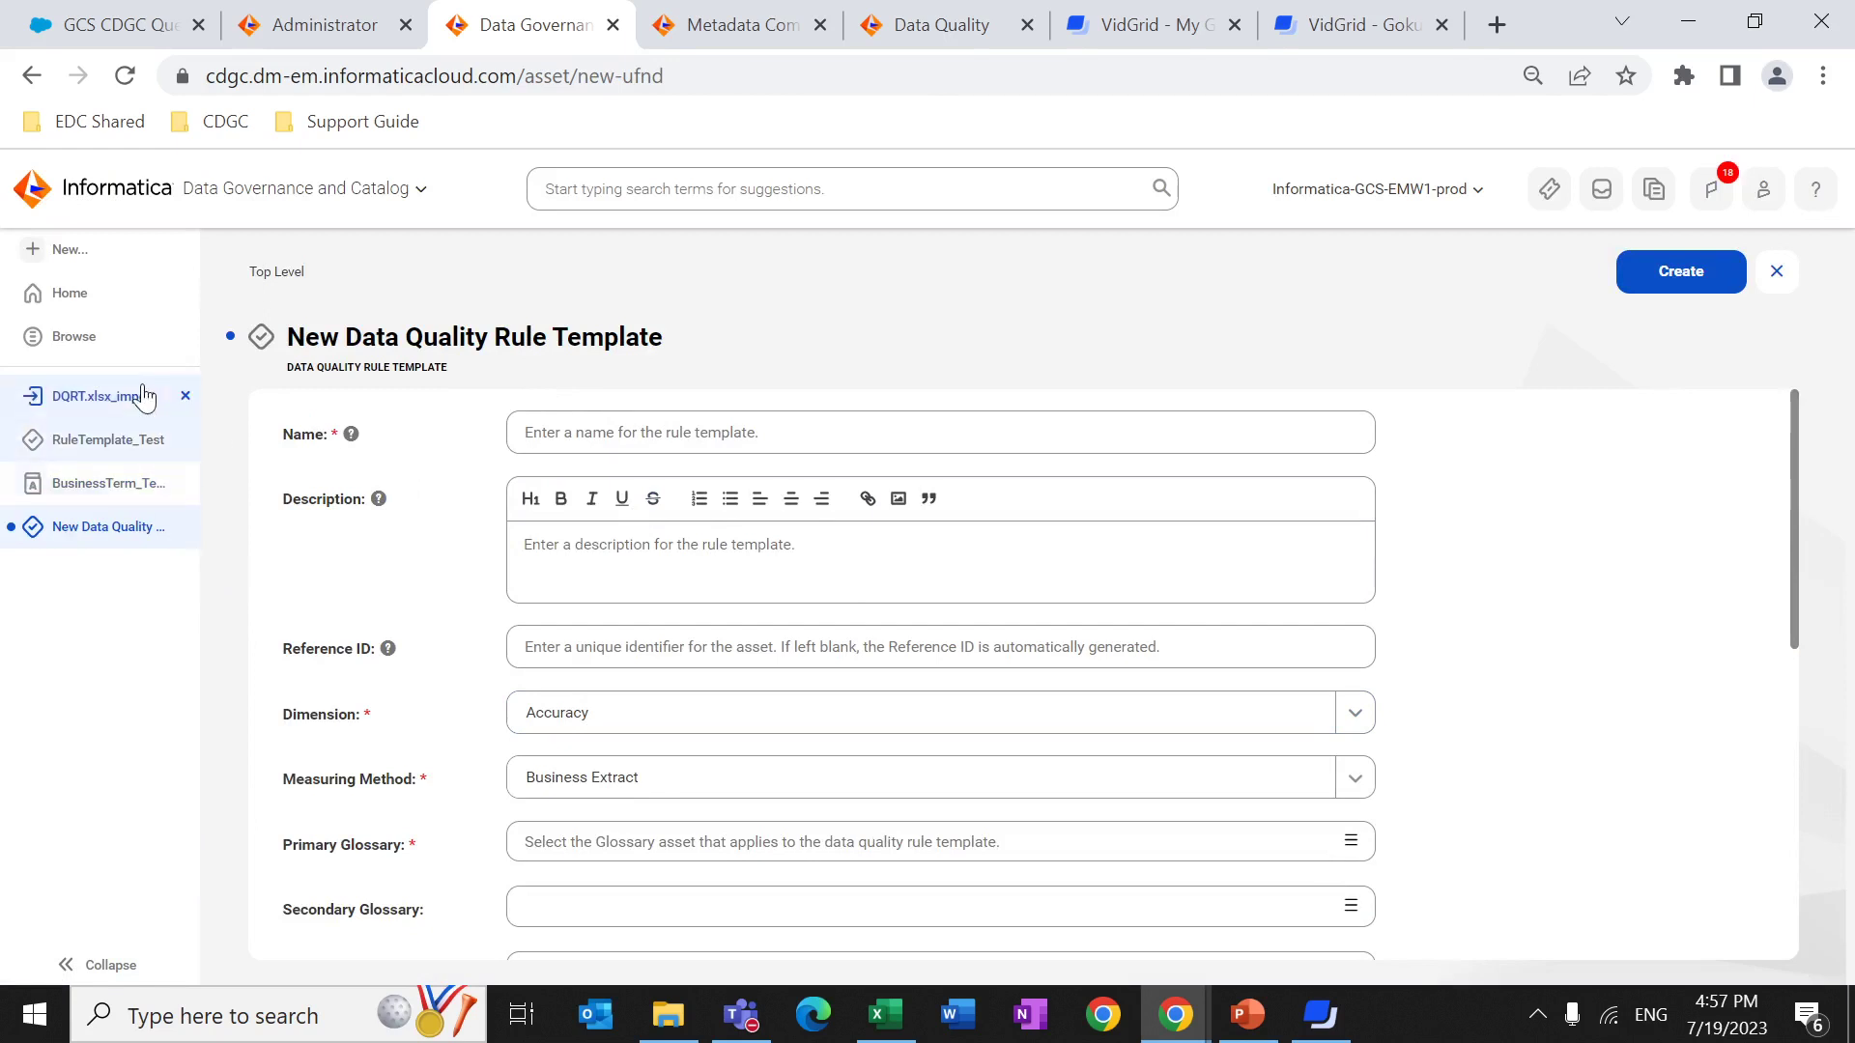
# Choose New > Import Assets > Download Import Template.
pyautogui.click(70, 250)
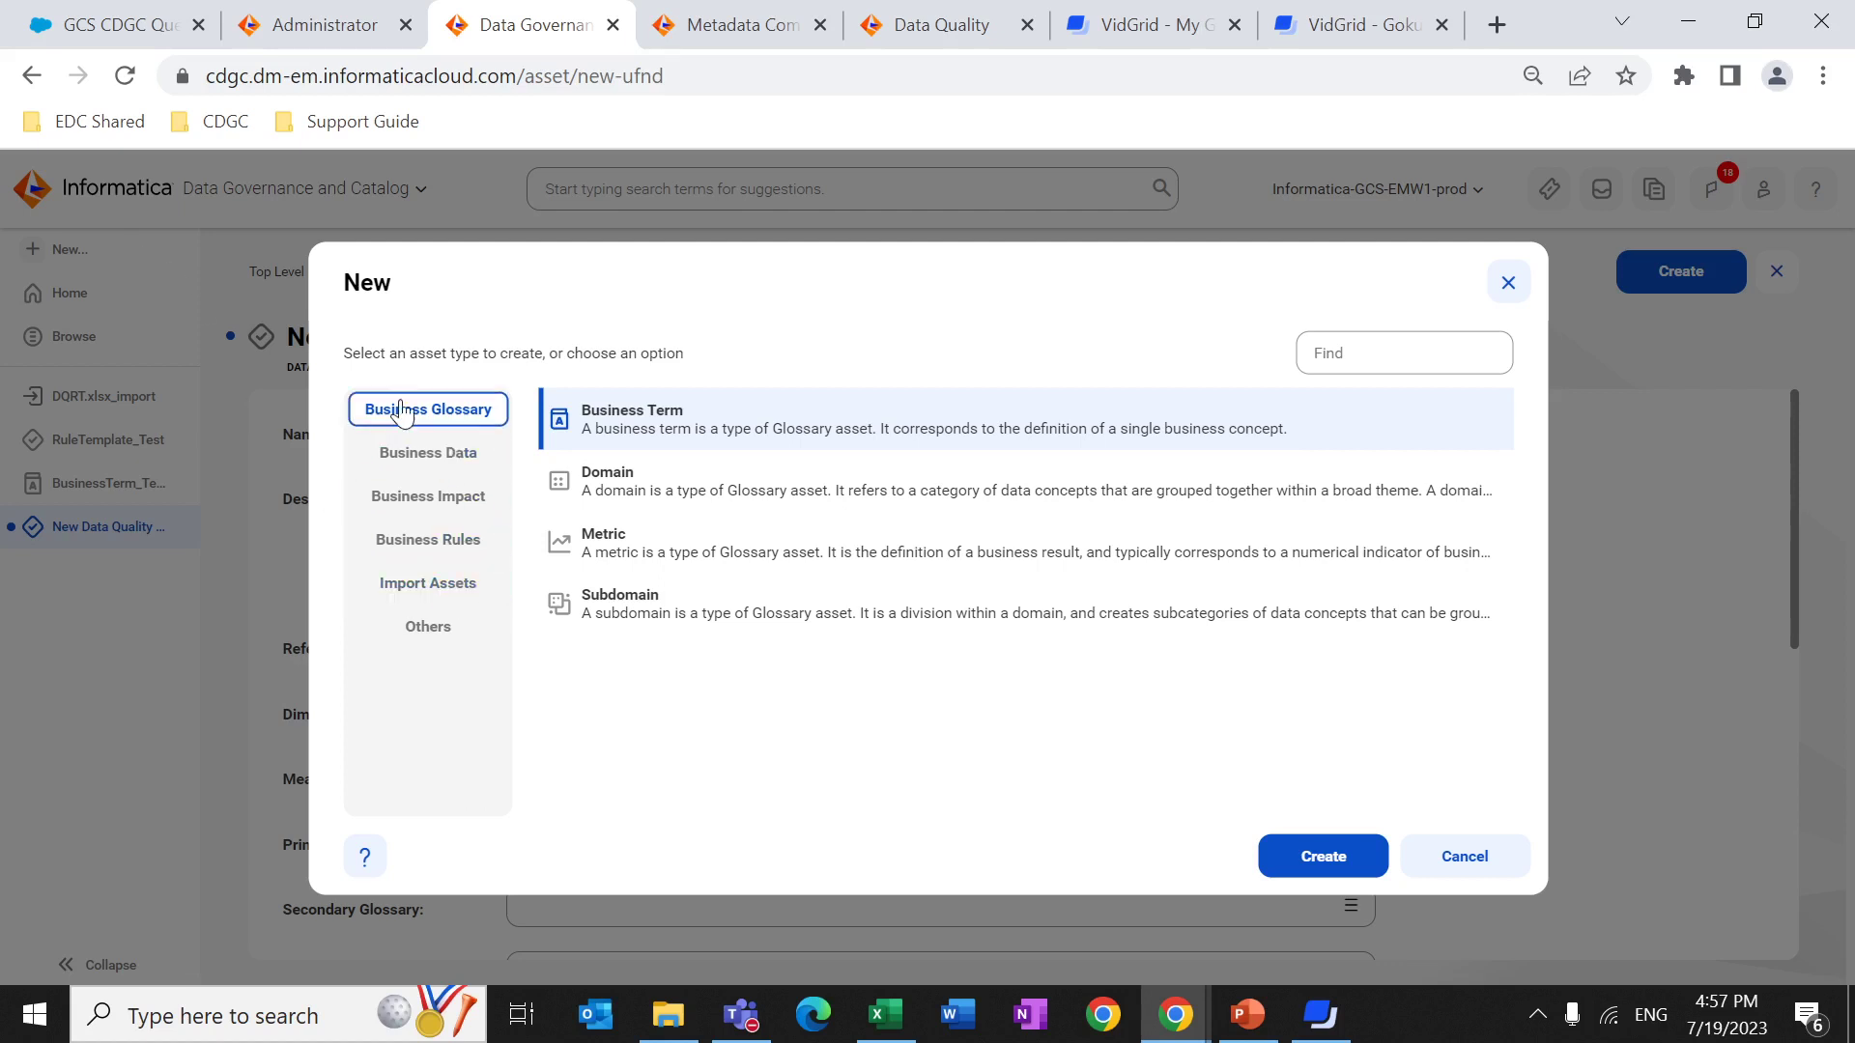
pyautogui.click(432, 592)
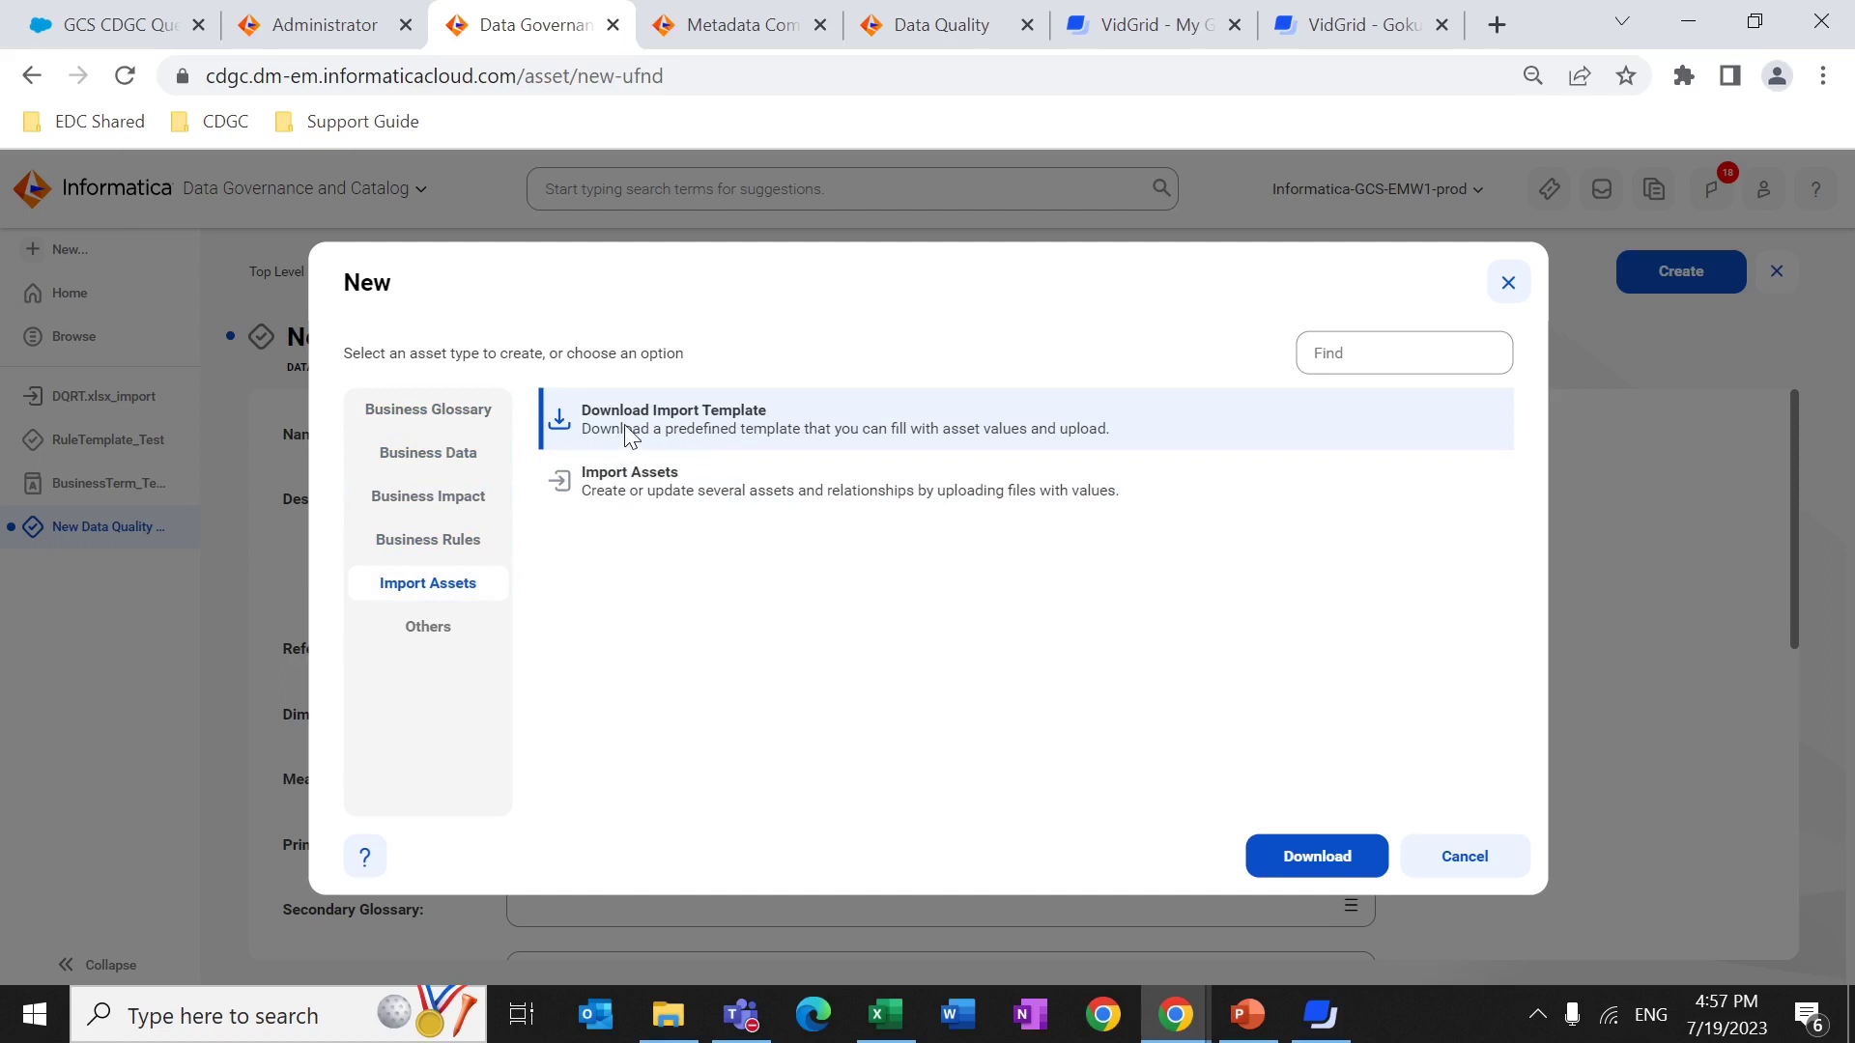
pyautogui.click(1311, 860)
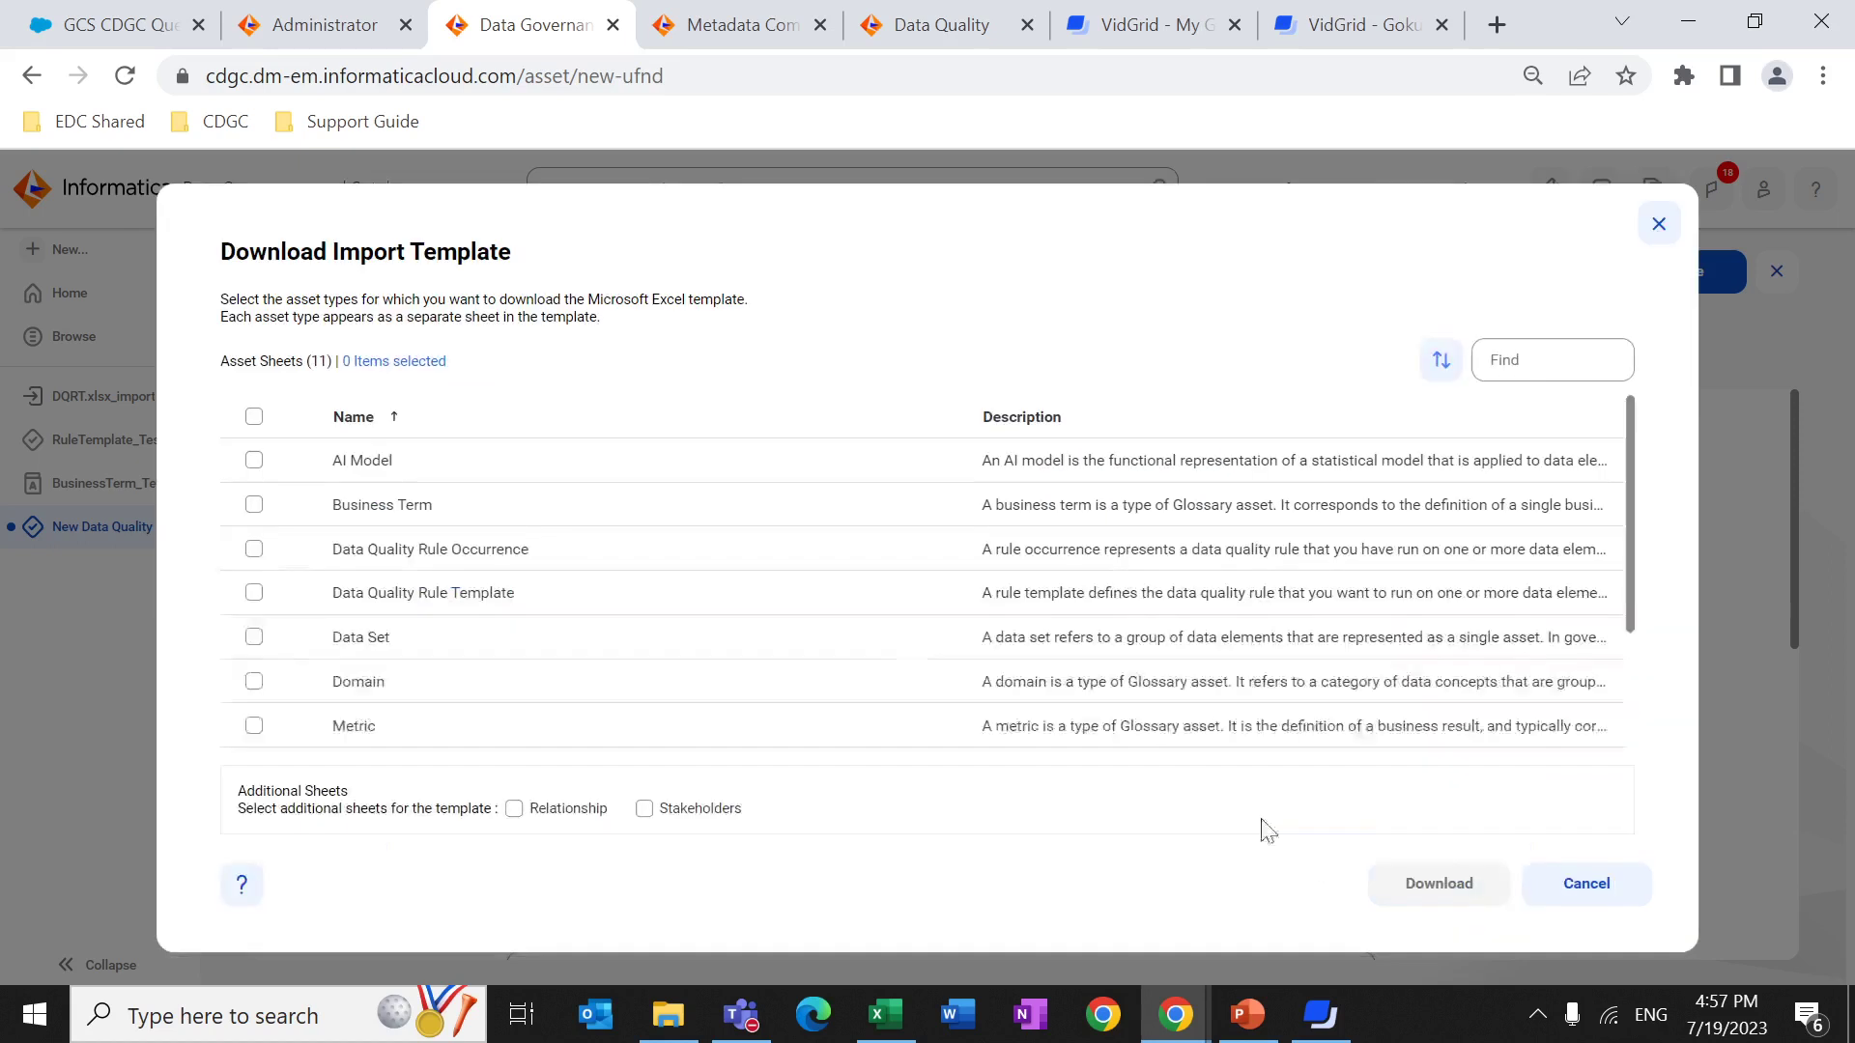
# Select the Business Term and Data Quality Rule Template sheets and download Template (1).xlsx.
pyautogui.click(254, 506)
pyautogui.click(253, 595)
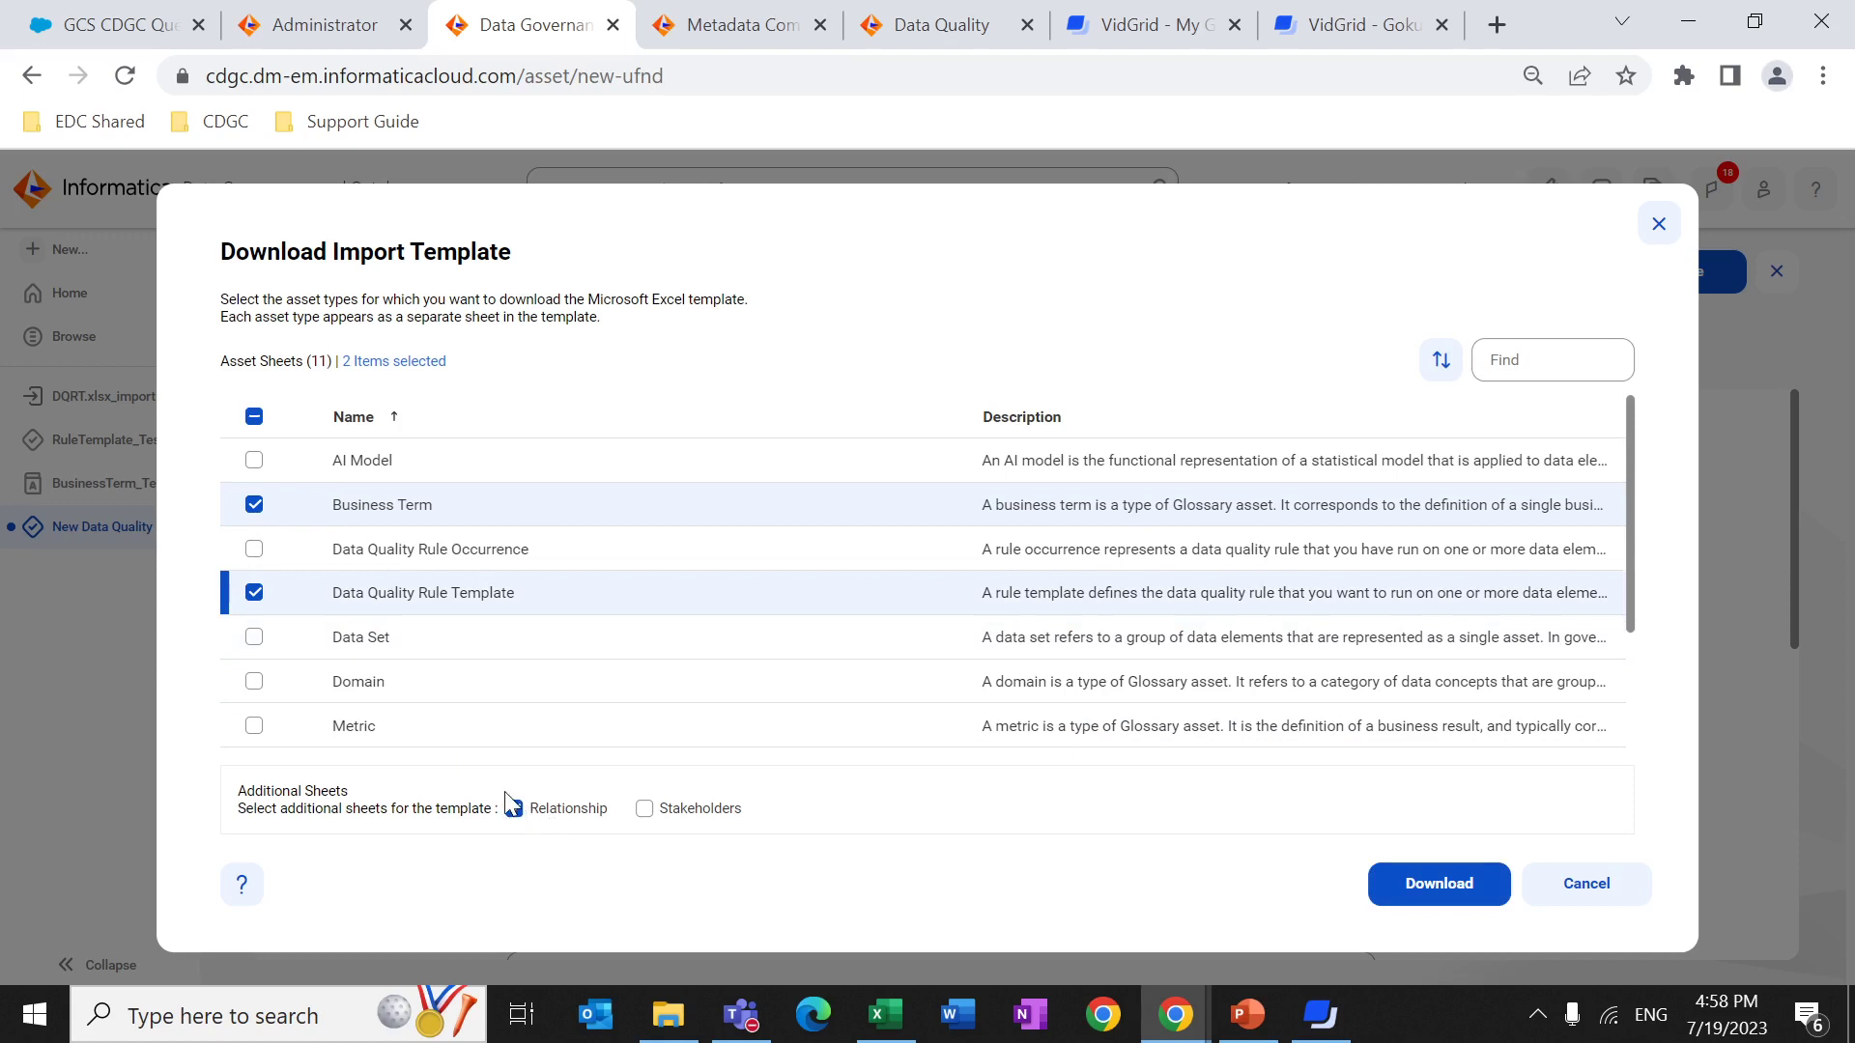
pyautogui.click(255, 507)
pyautogui.click(254, 505)
pyautogui.click(1438, 883)
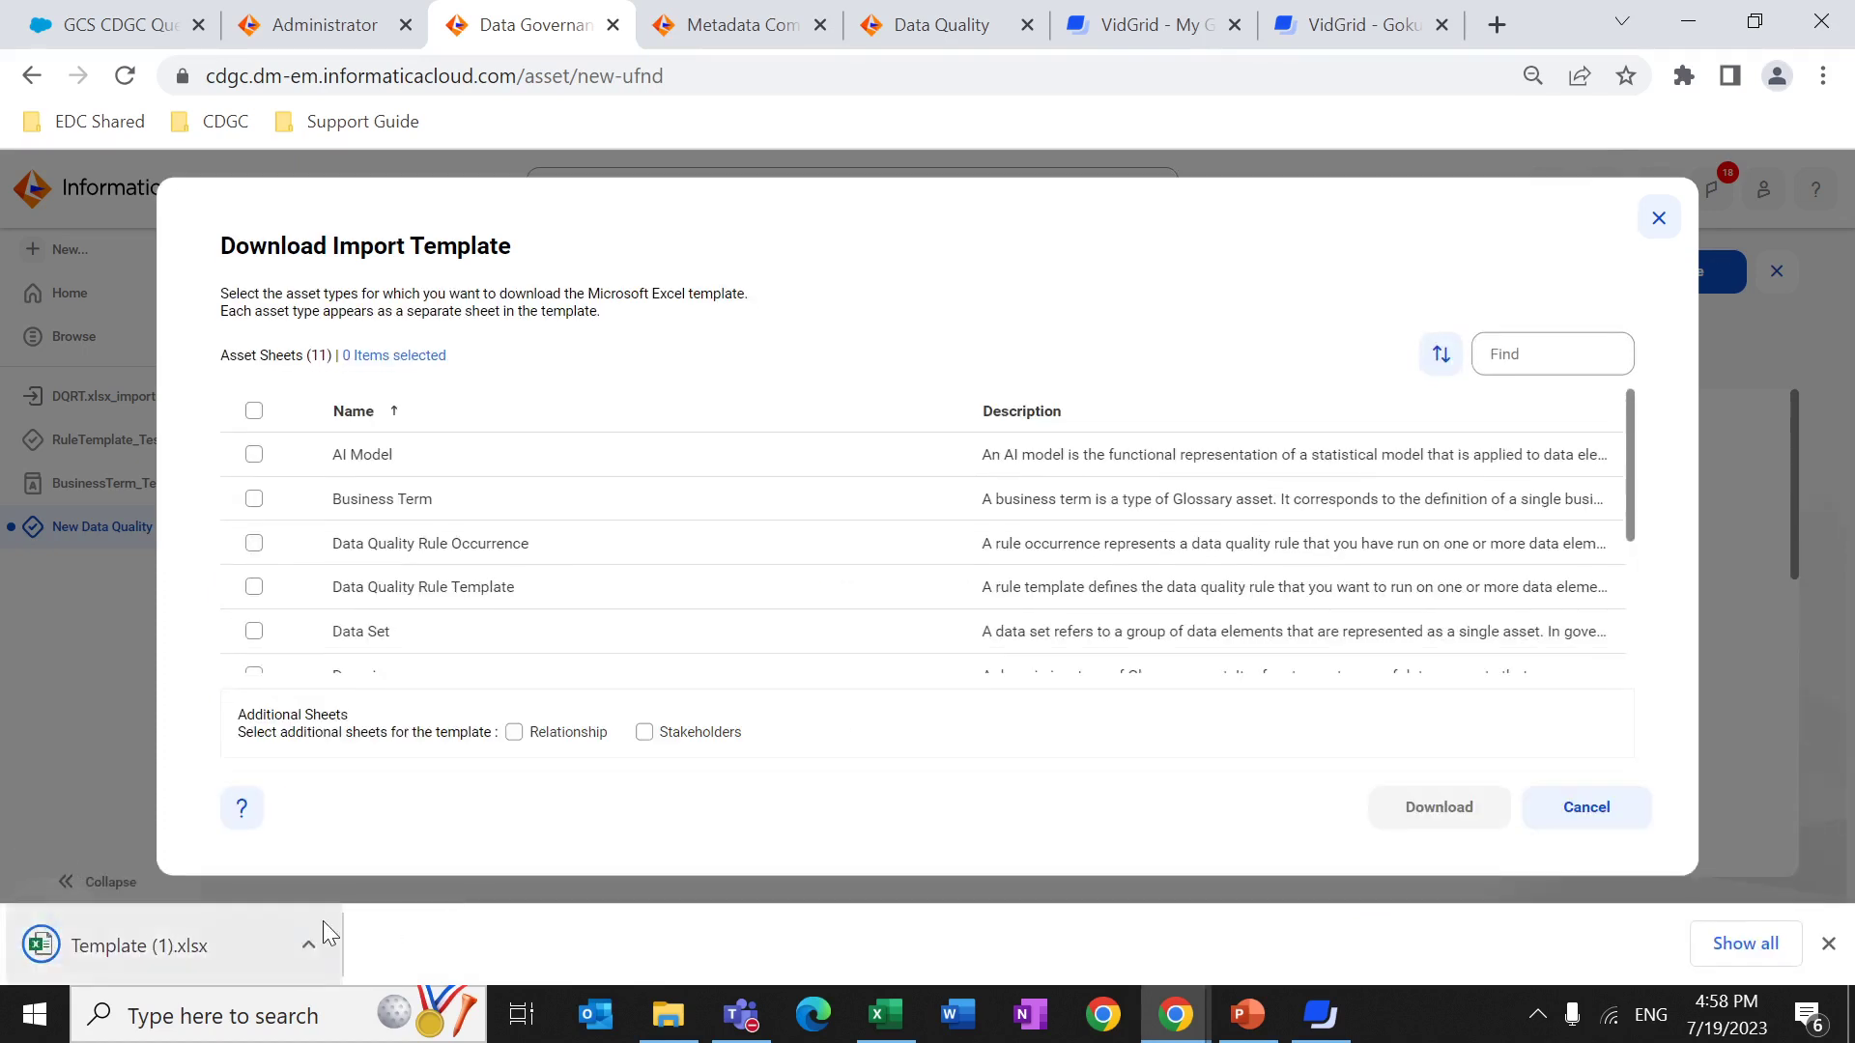
# Open Template (1).xlsx with editing enabled and review its Data Quality Rule Template and Relationships sheets.
pyautogui.click(311, 947)
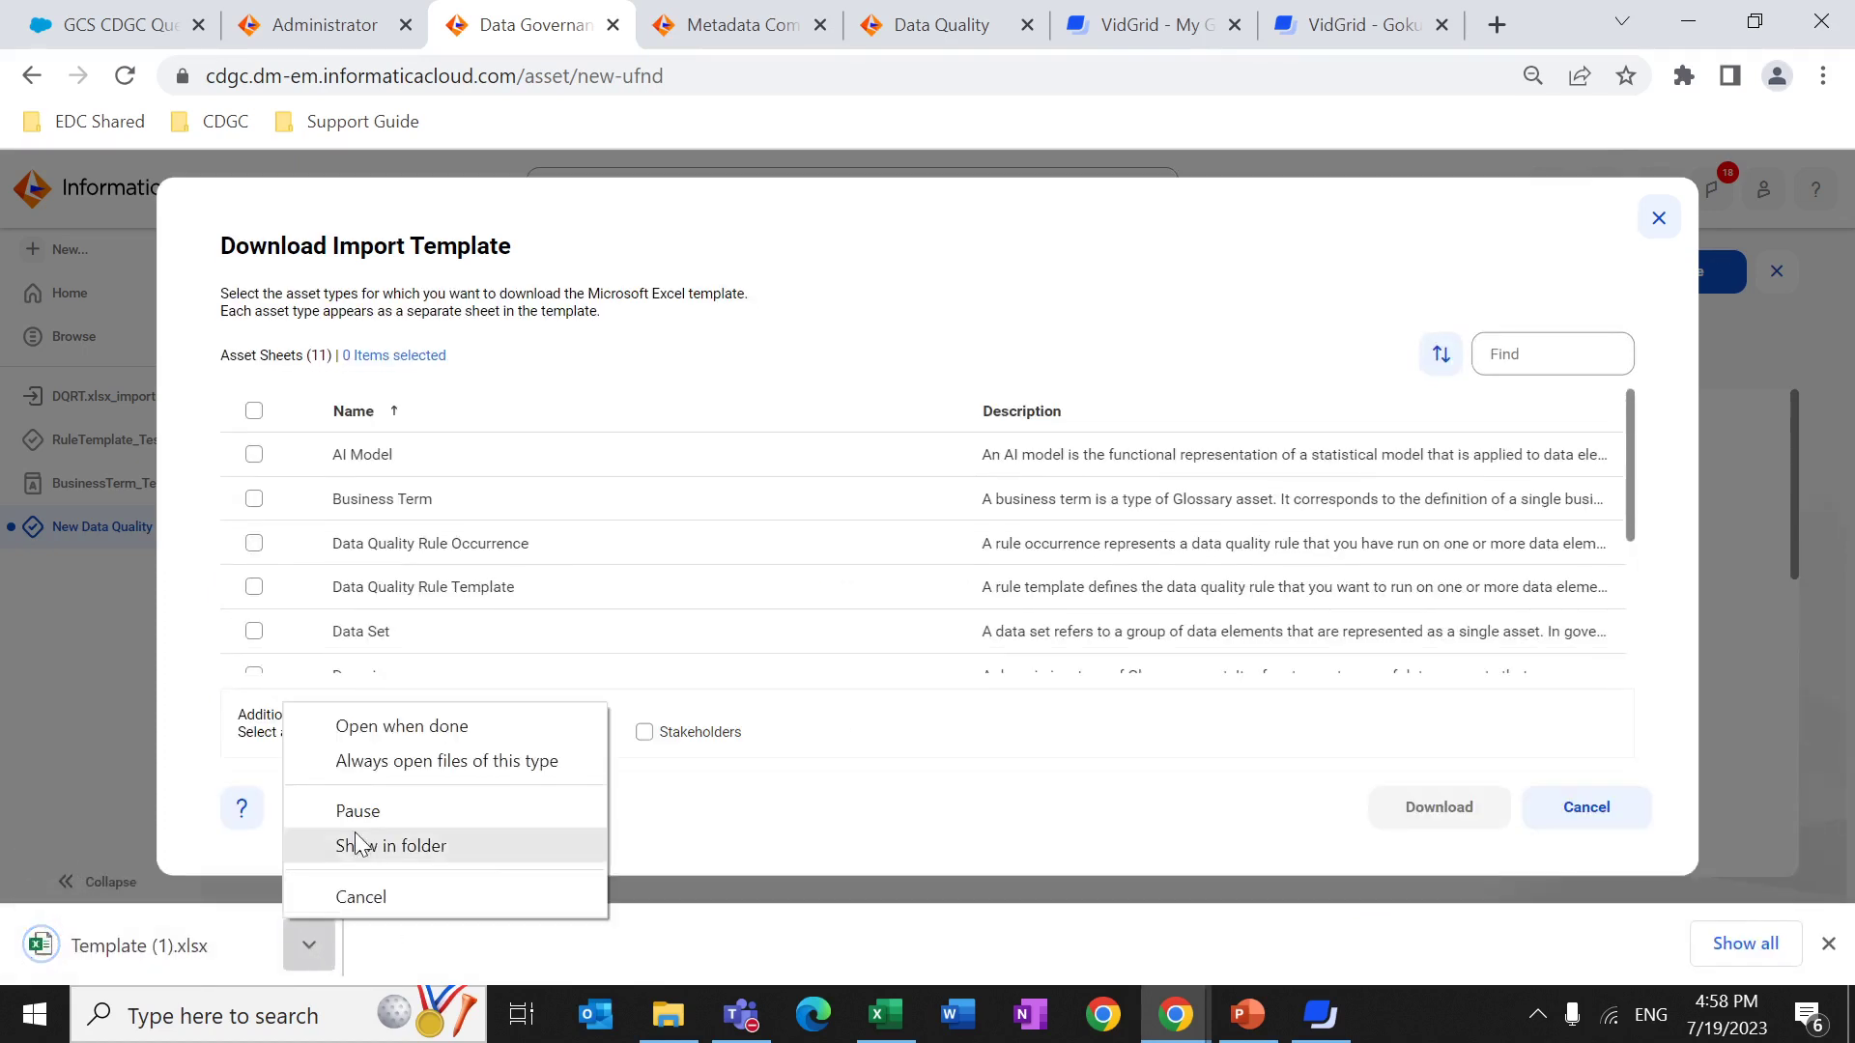
pyautogui.click(373, 729)
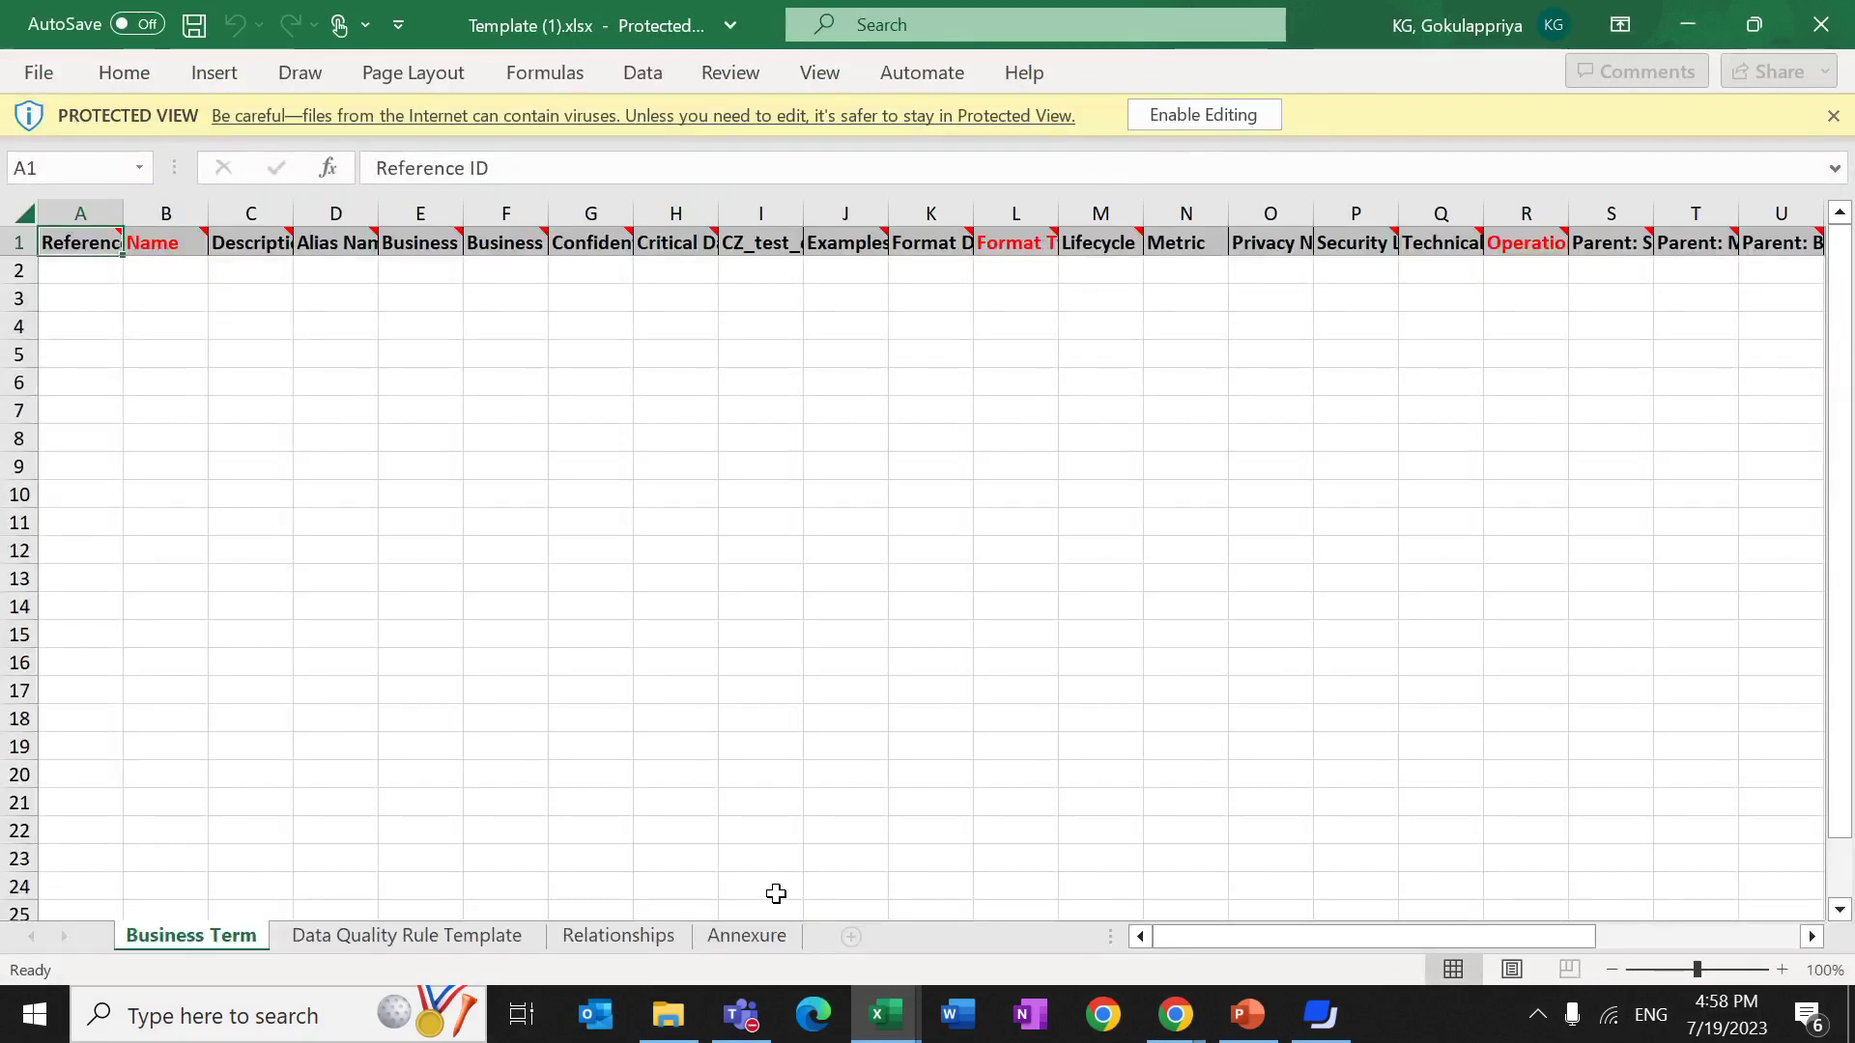
pyautogui.click(1182, 118)
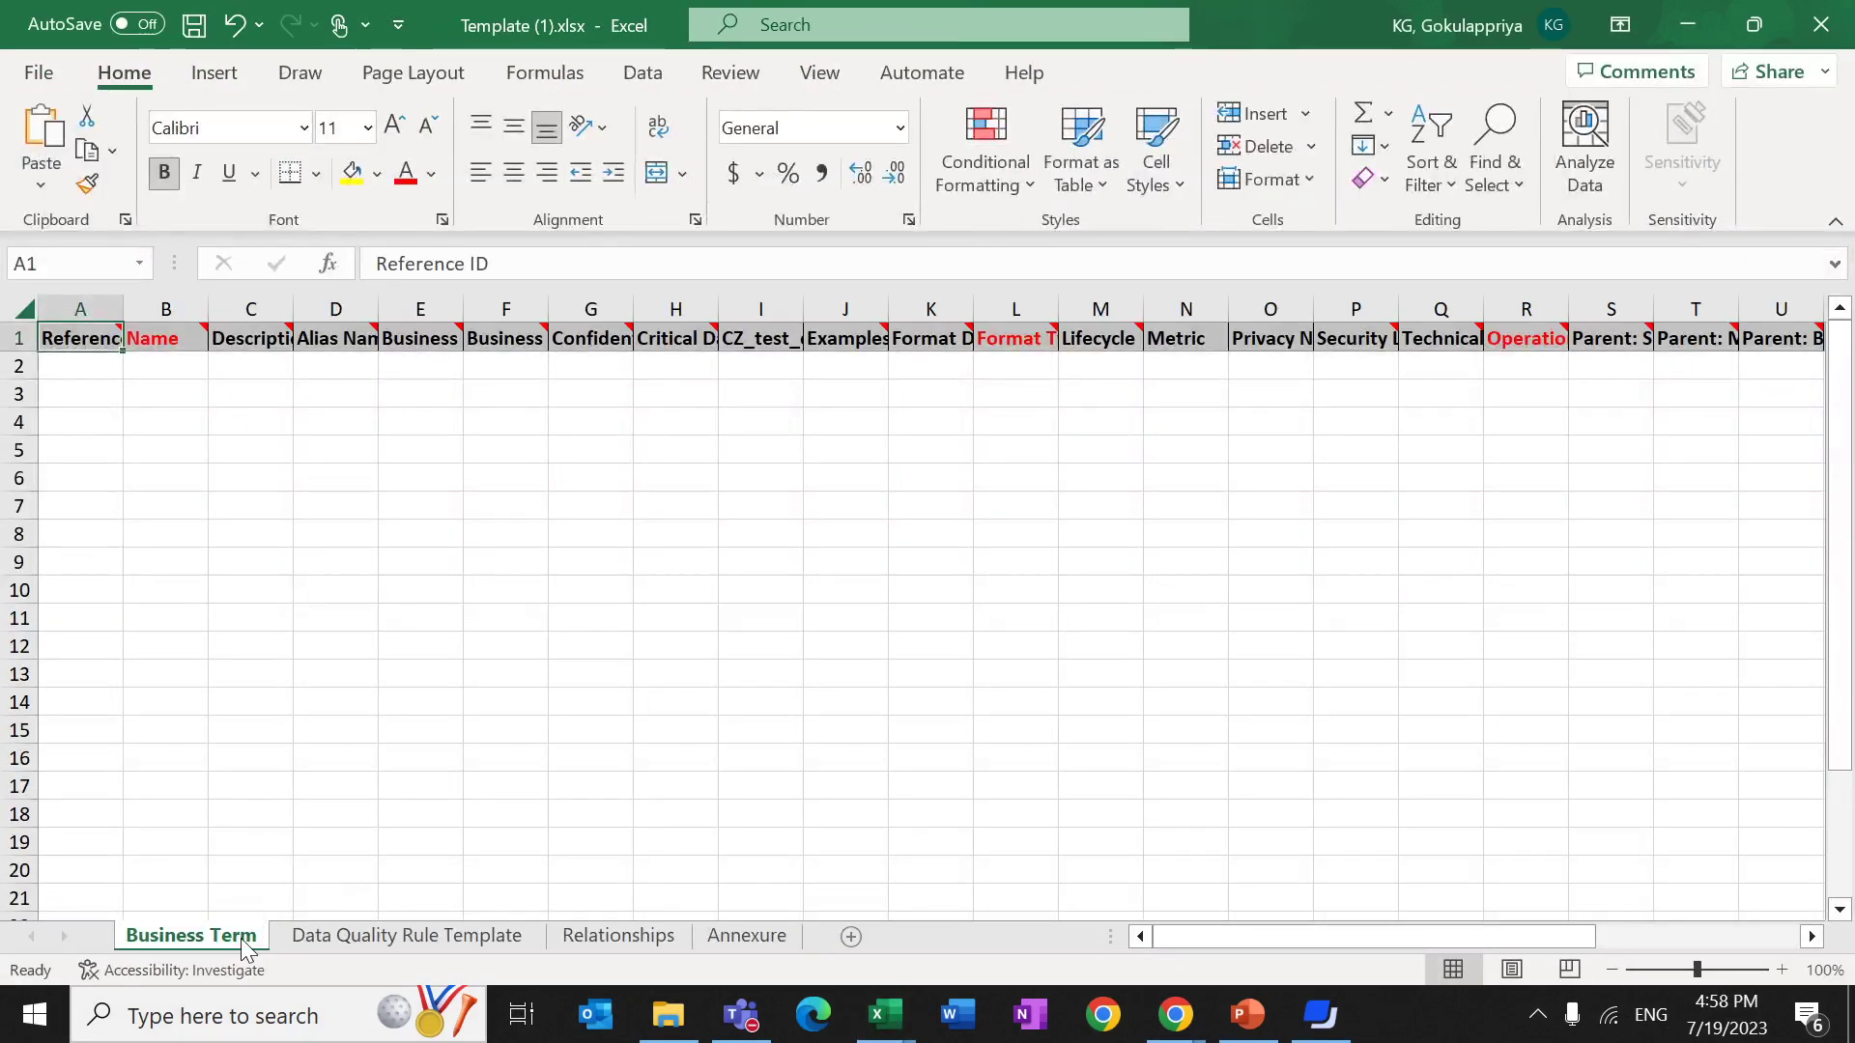
pyautogui.click(409, 939)
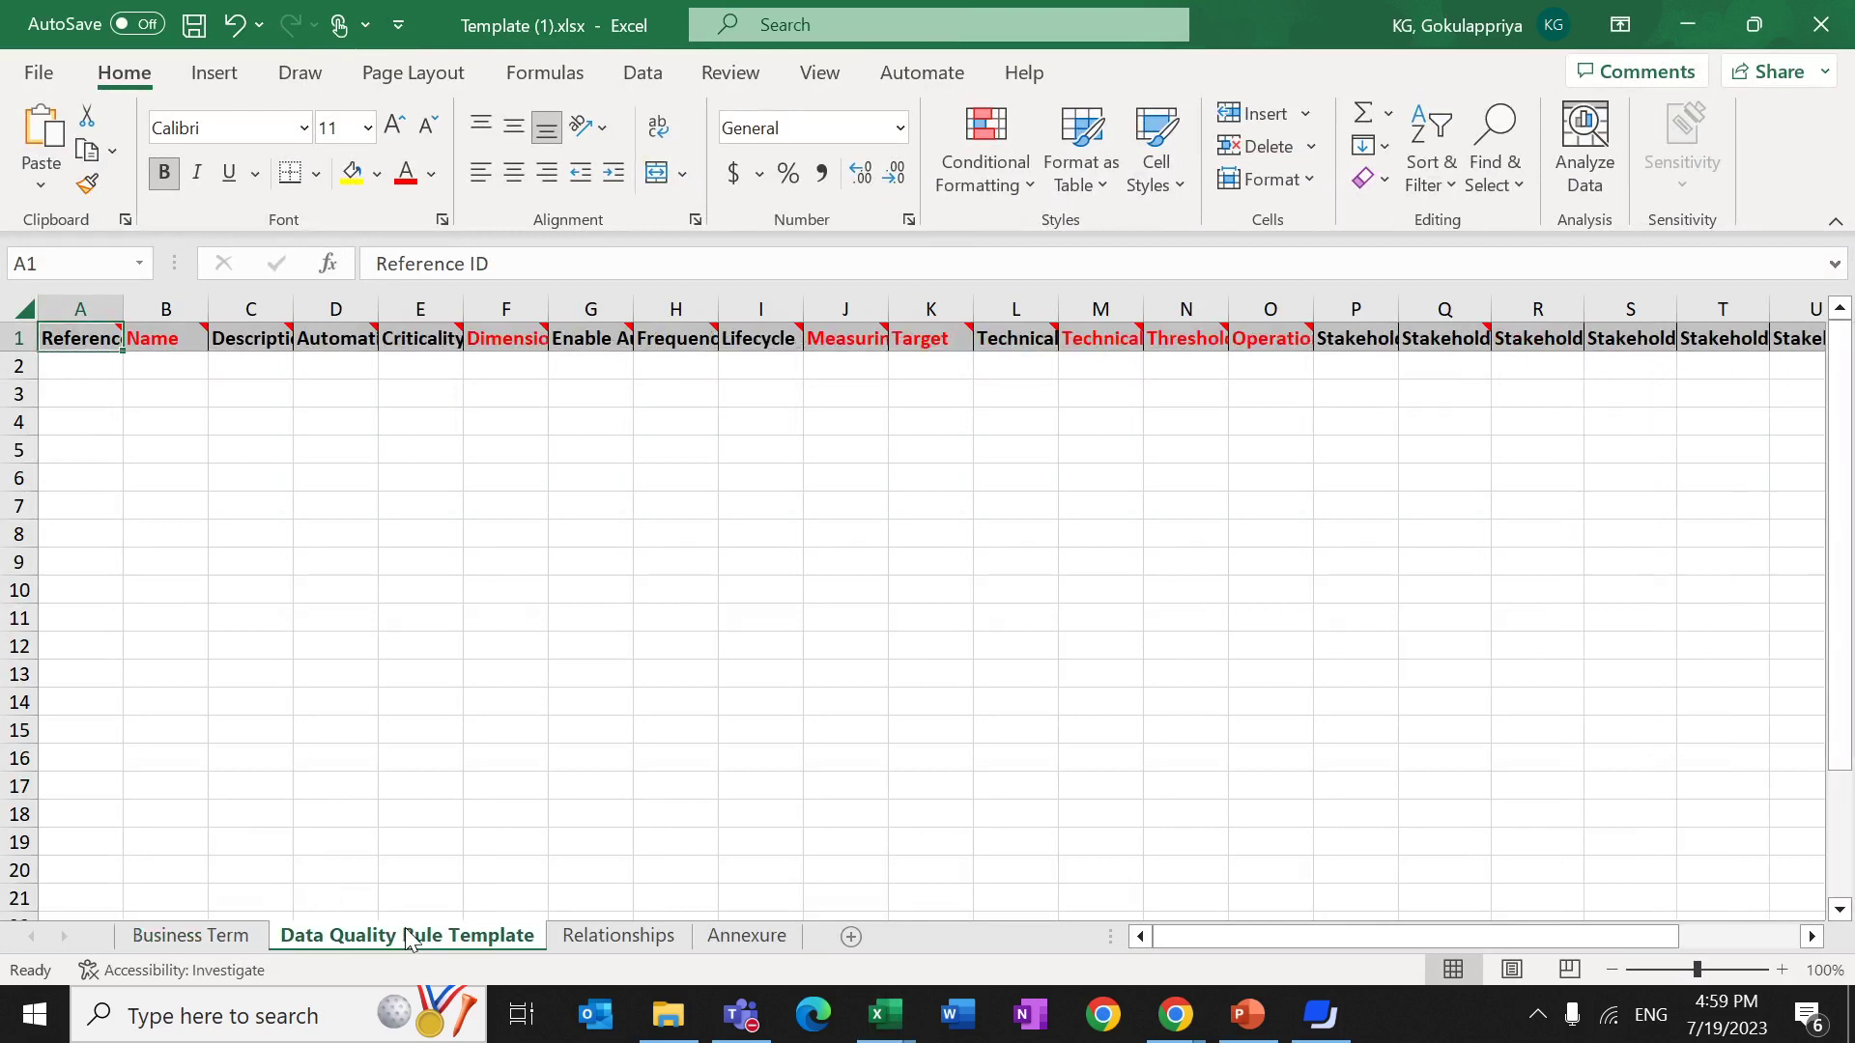
pyautogui.click(587, 931)
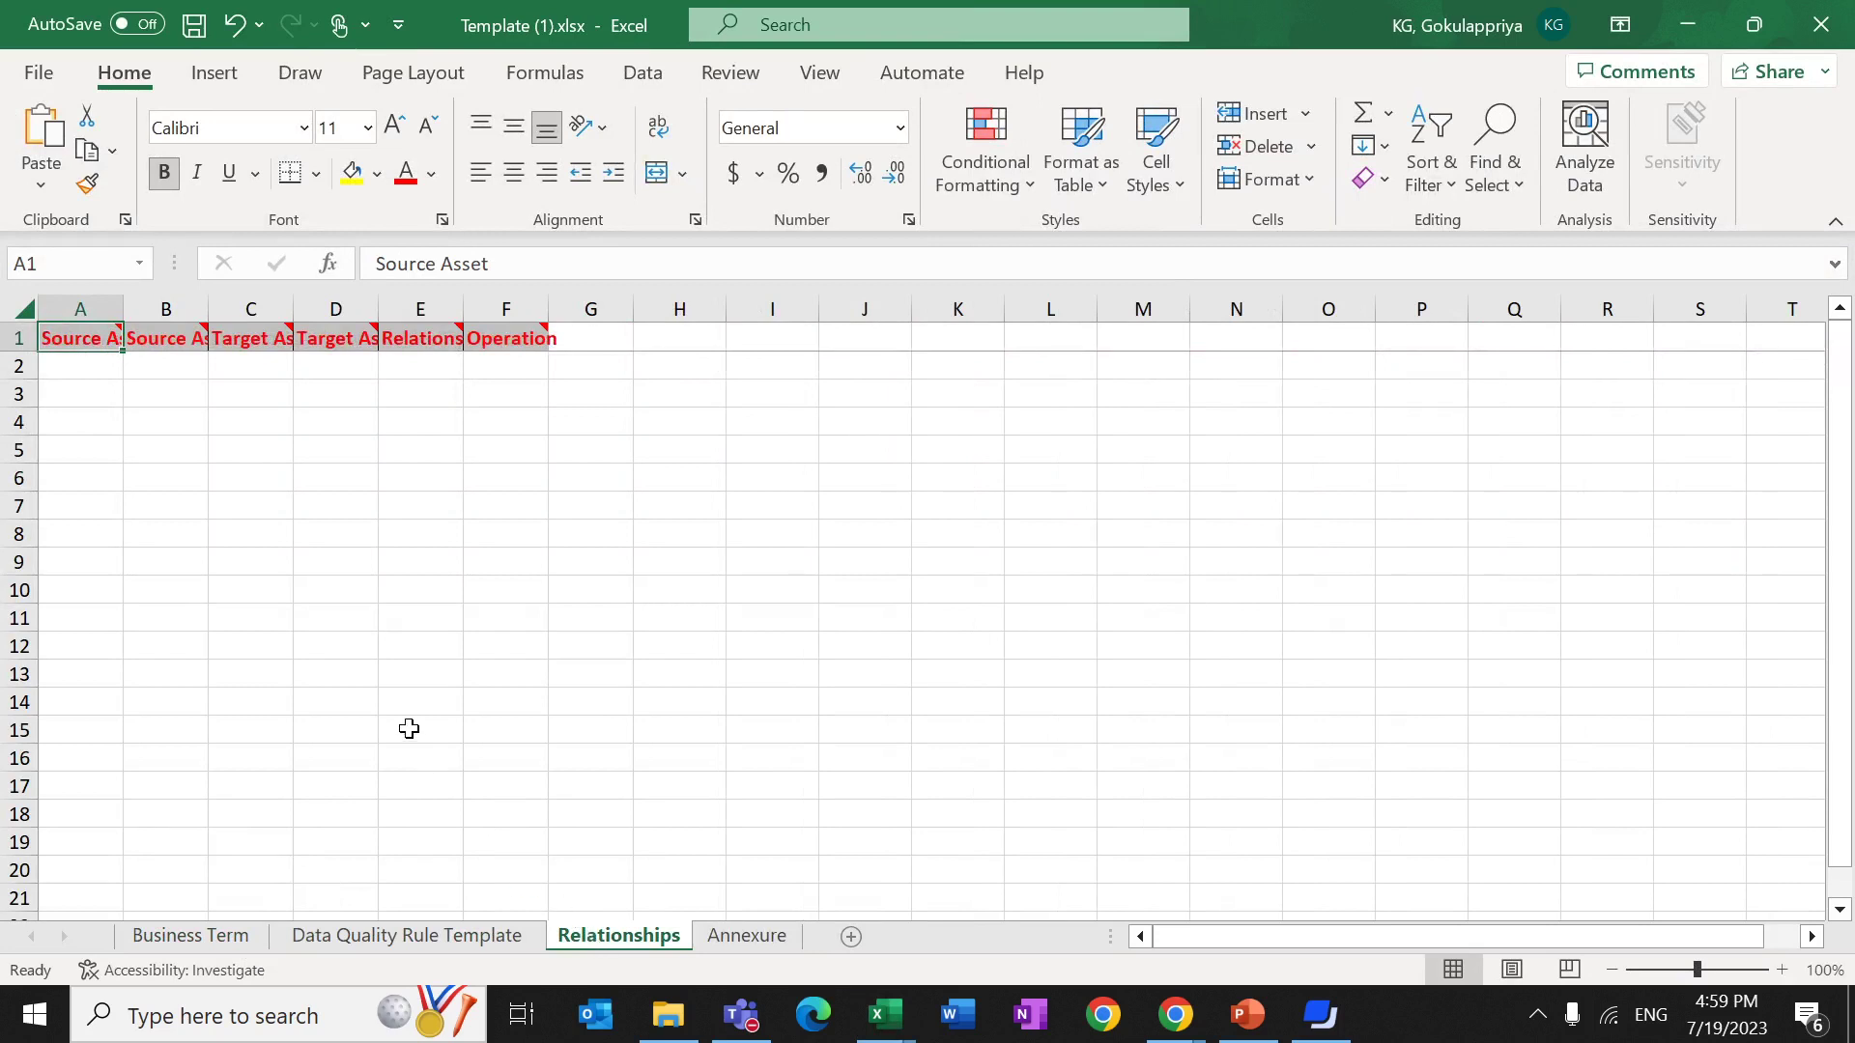
pyautogui.click(886, 1014)
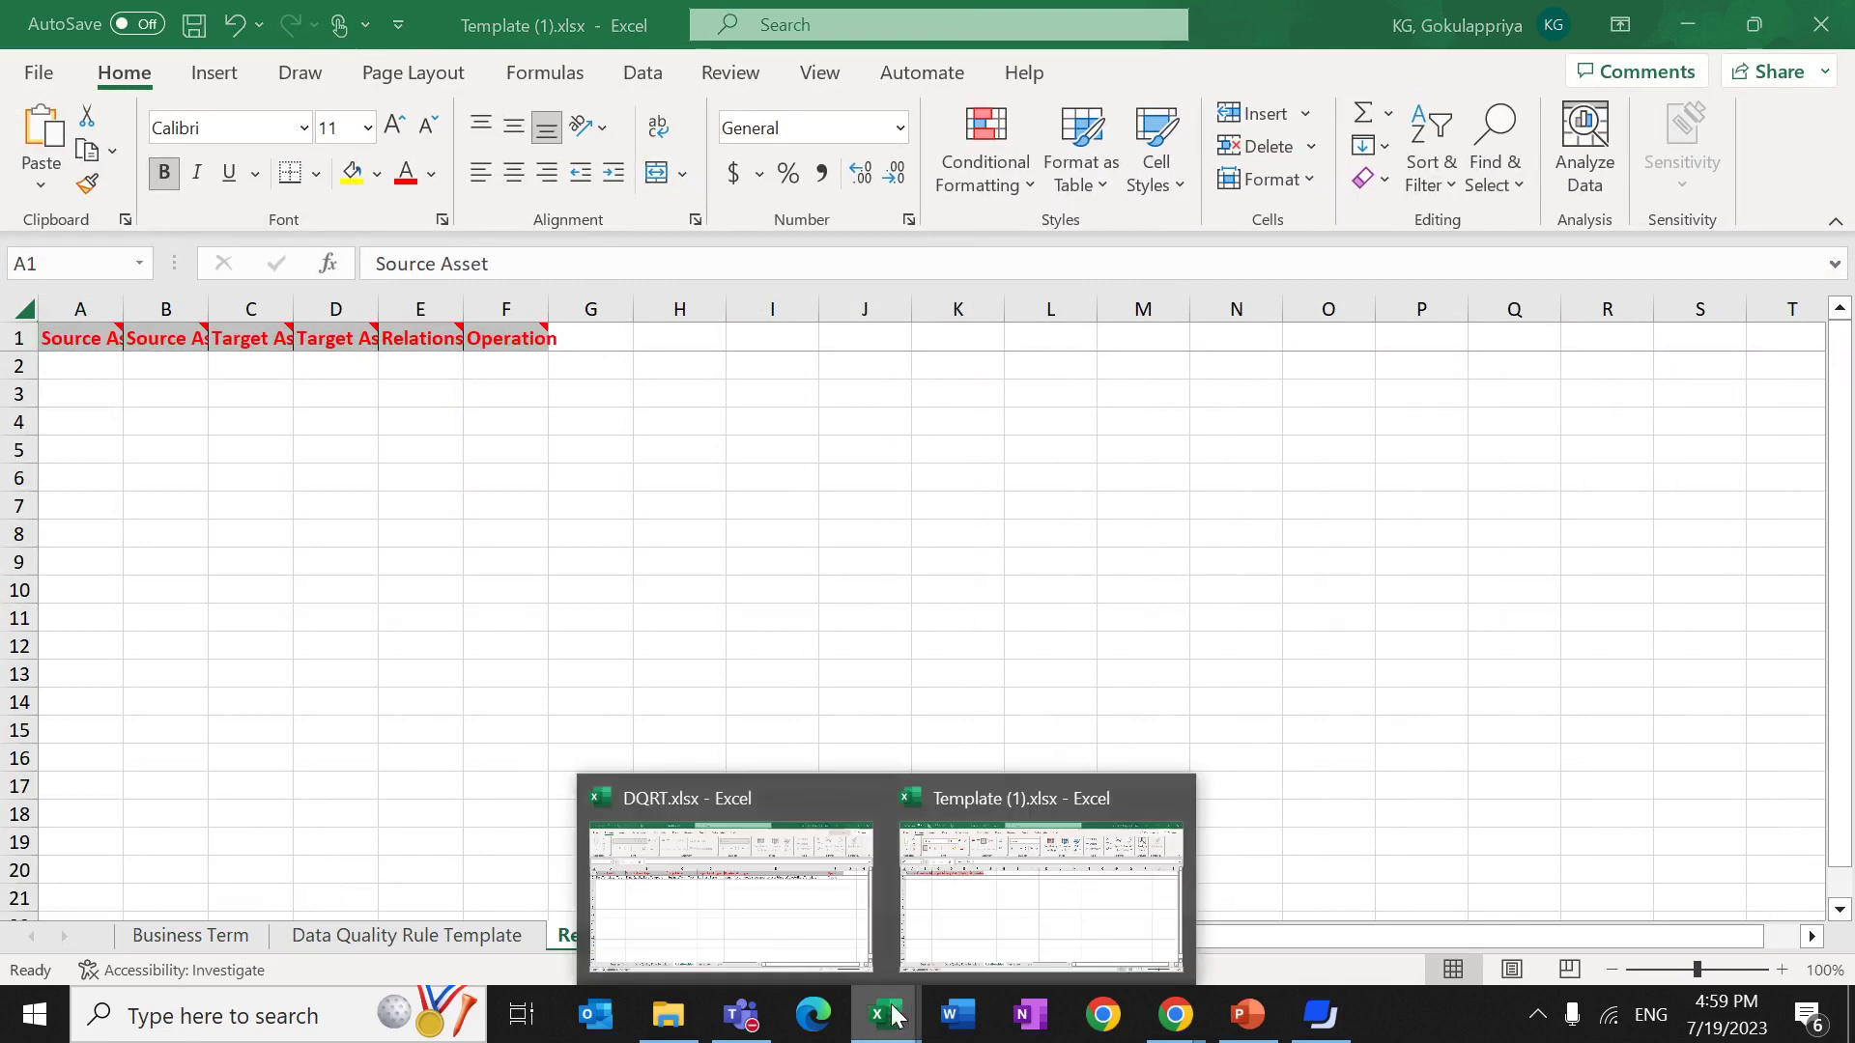
# Bring DQRT.xlsx forward and scroll across its filled Business Term sheet.
pyautogui.click(790, 903)
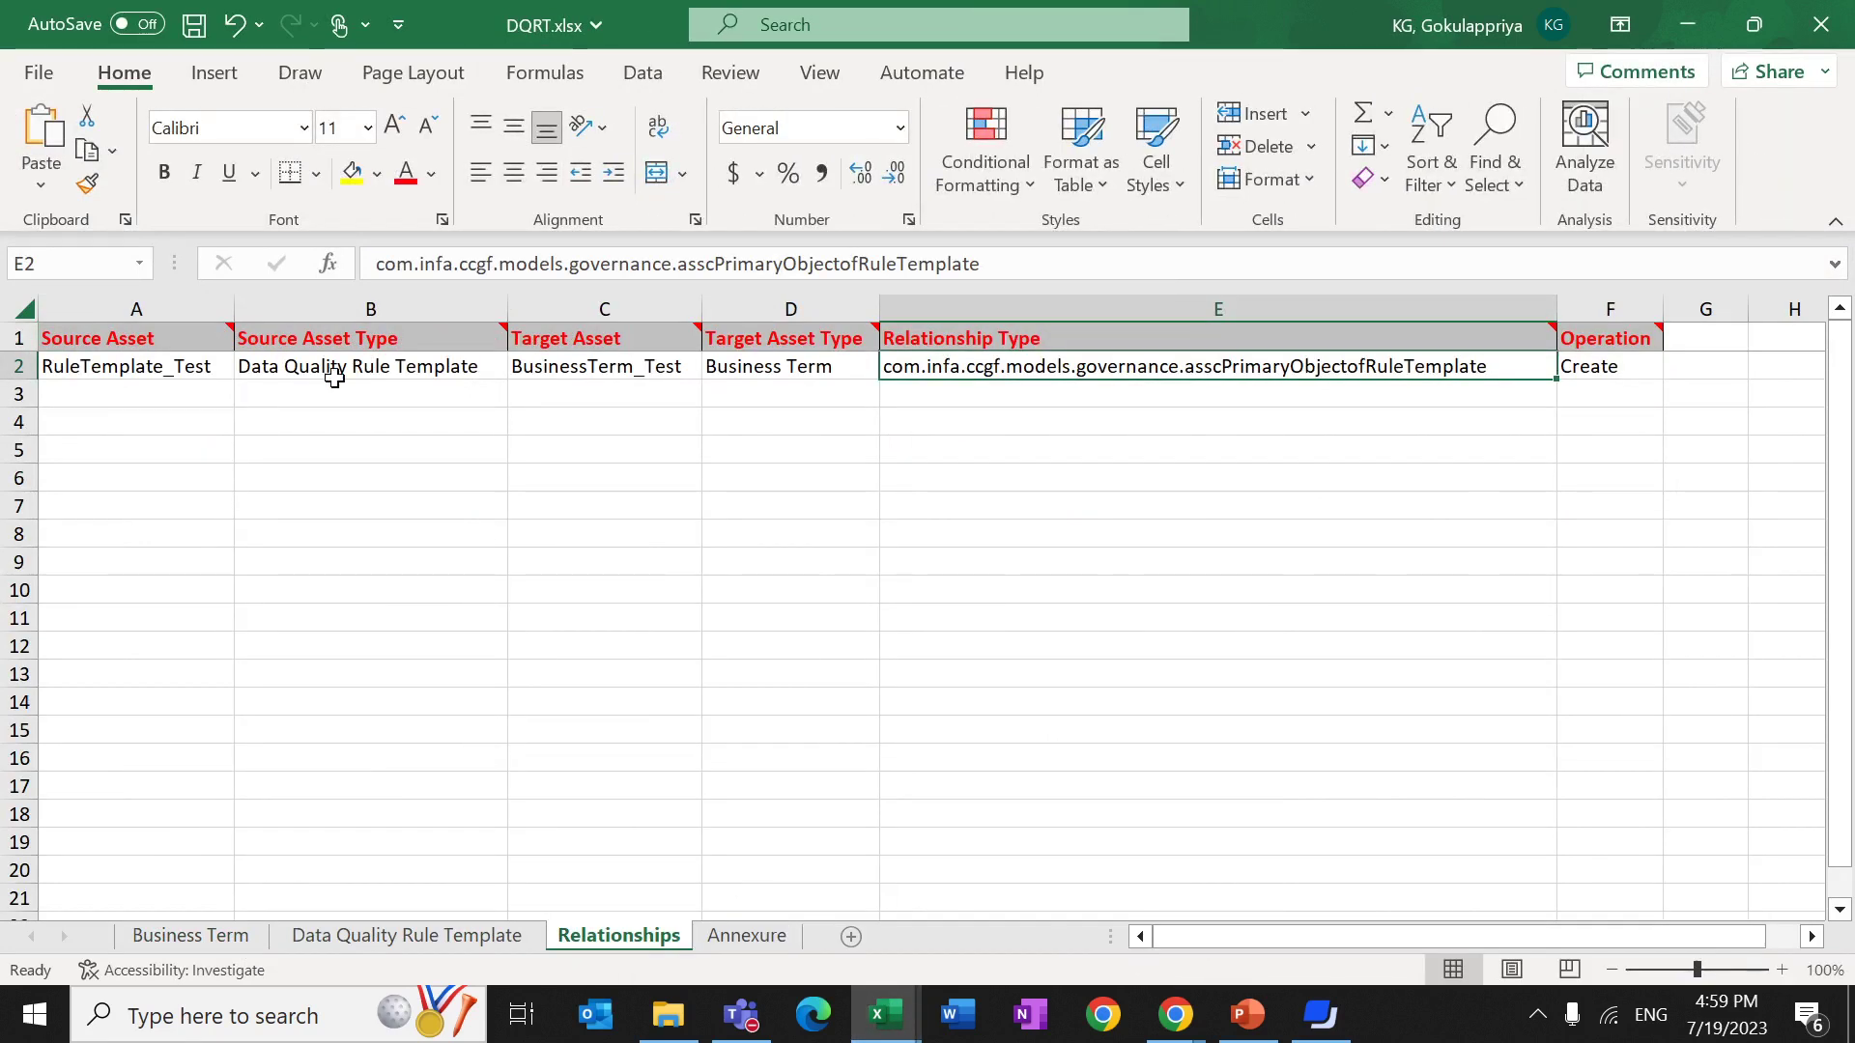
pyautogui.click(244, 938)
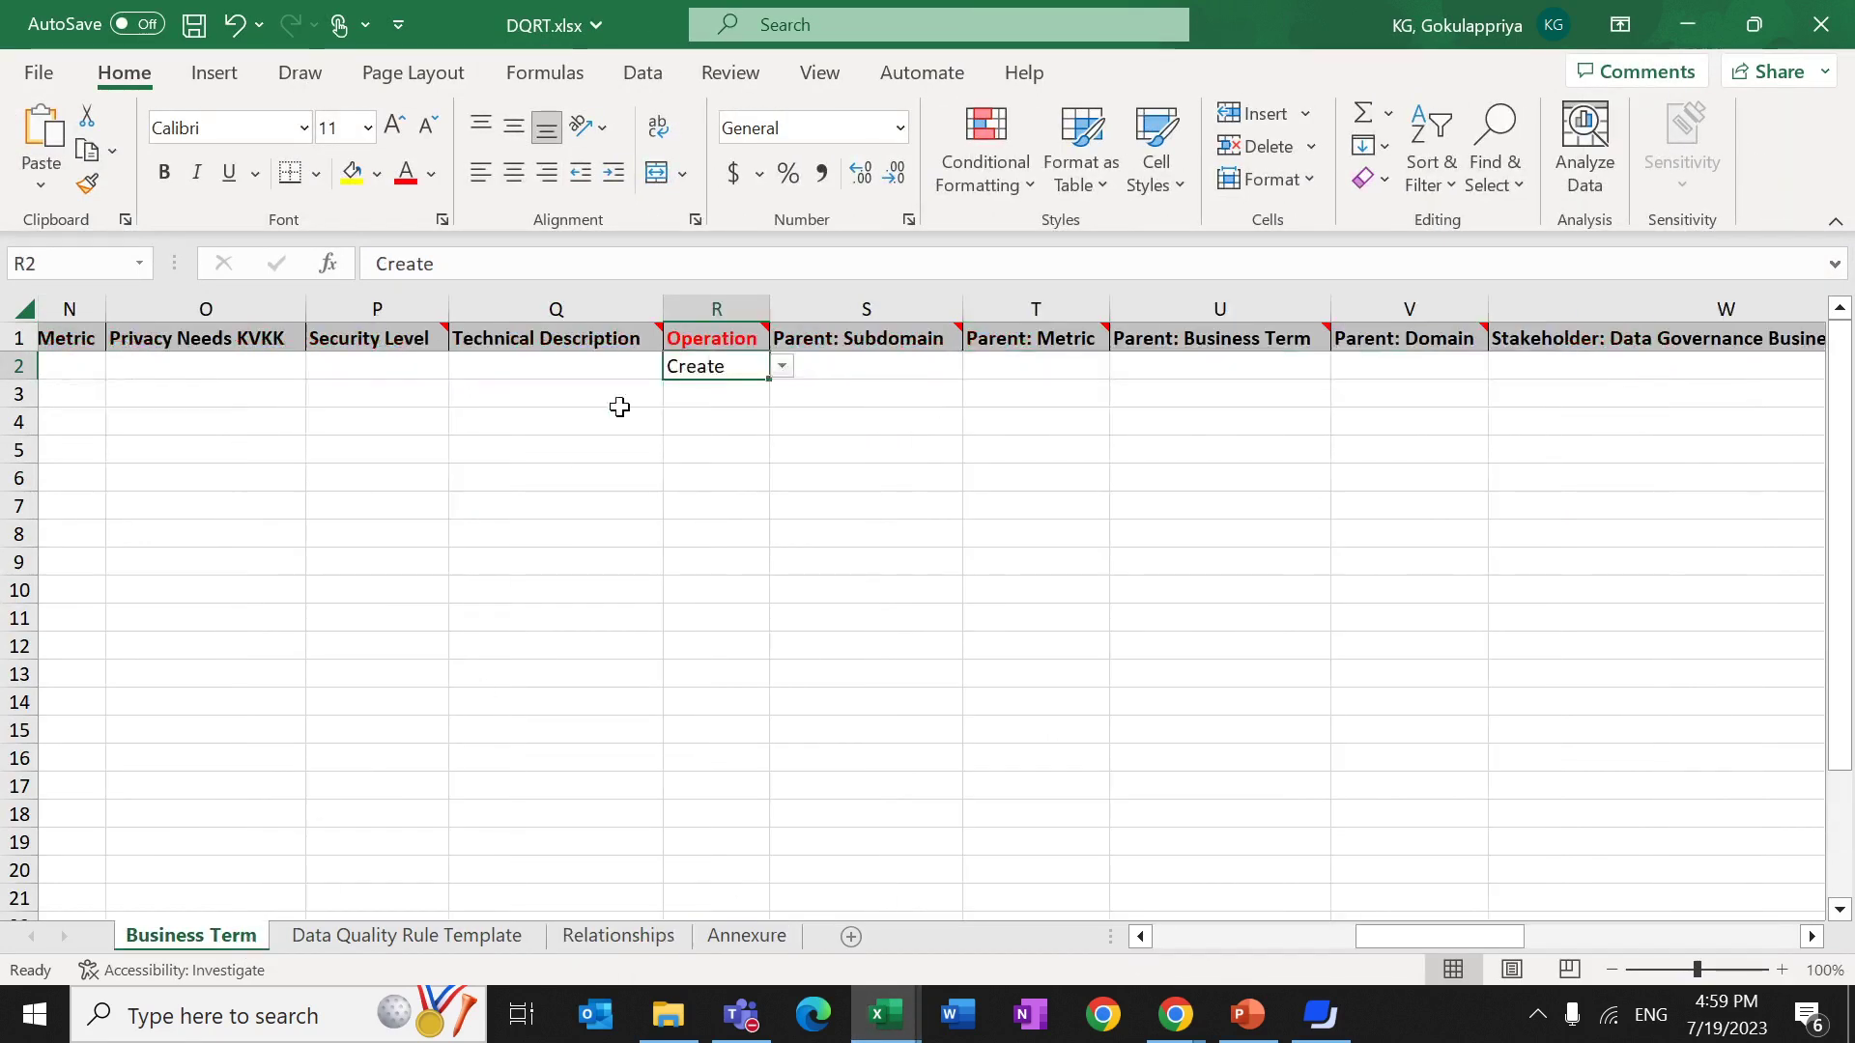
pyautogui.moveTo(1382, 932); pyautogui.dragTo(1156, 908)
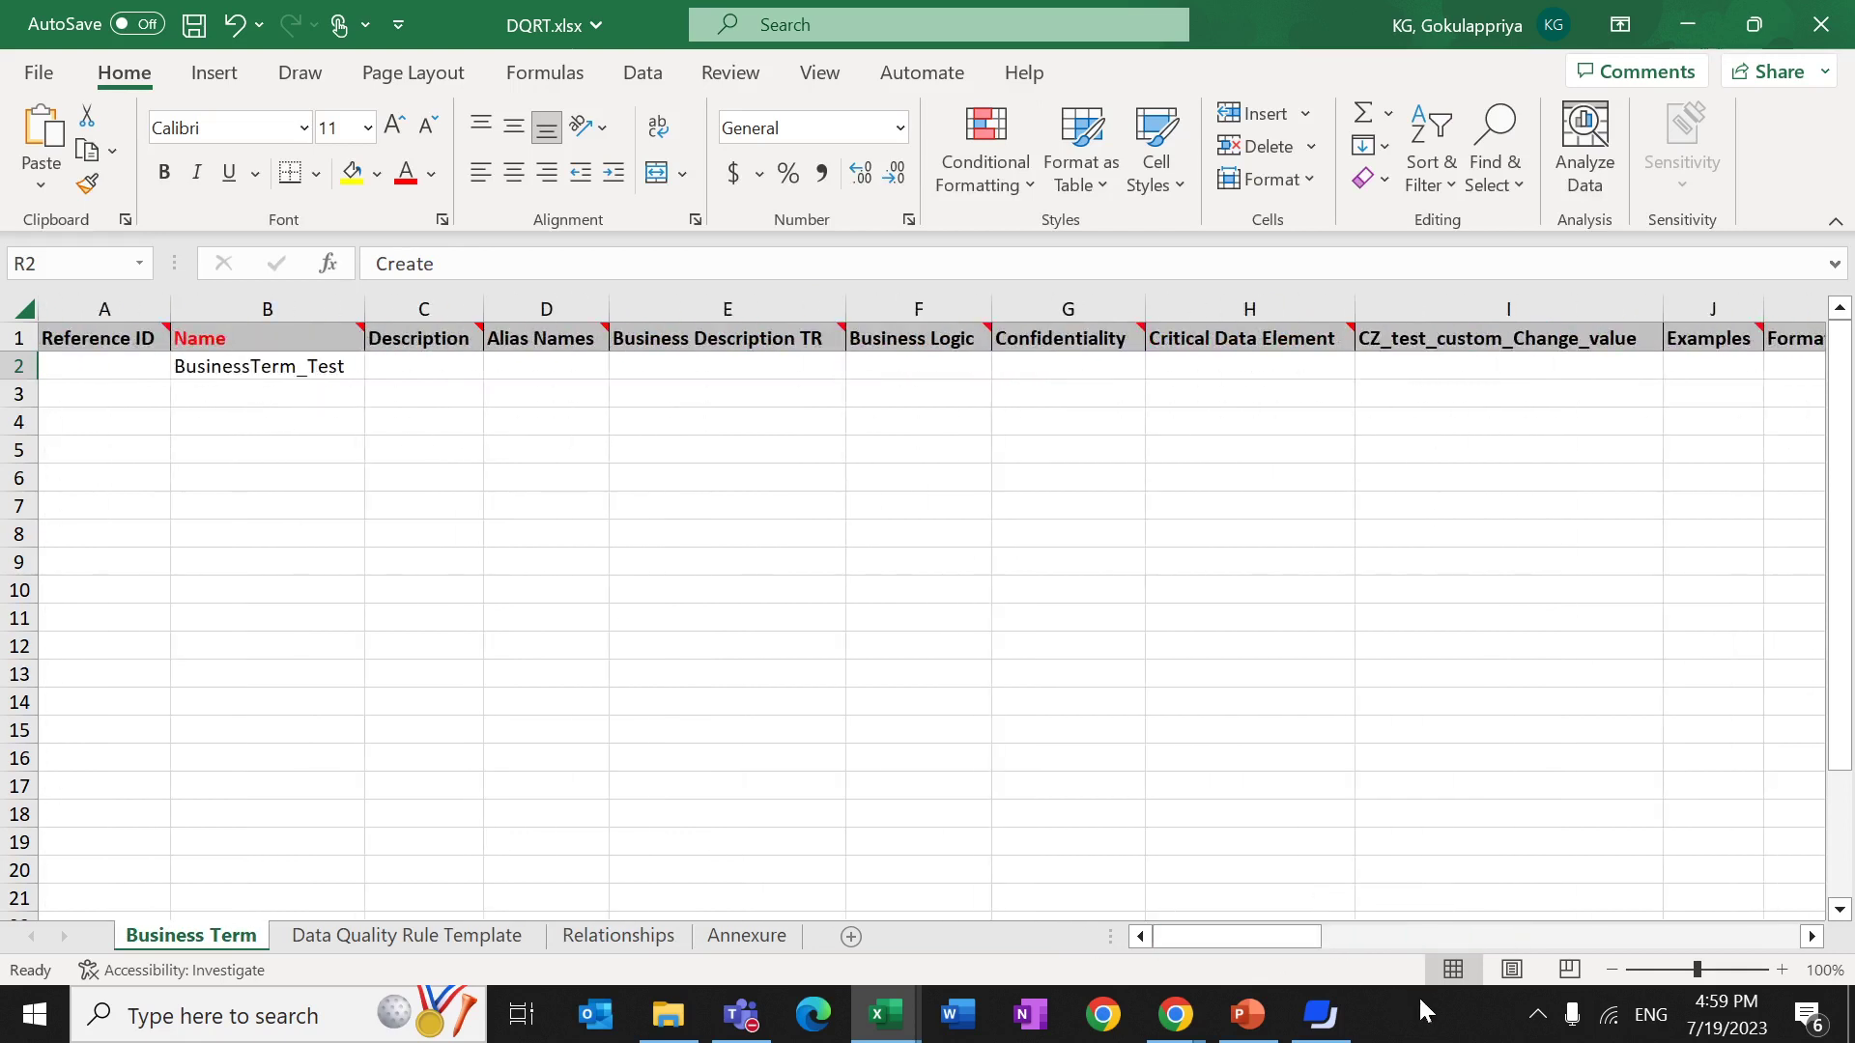
pyautogui.moveTo(1238, 937); pyautogui.dragTo(1366, 942)
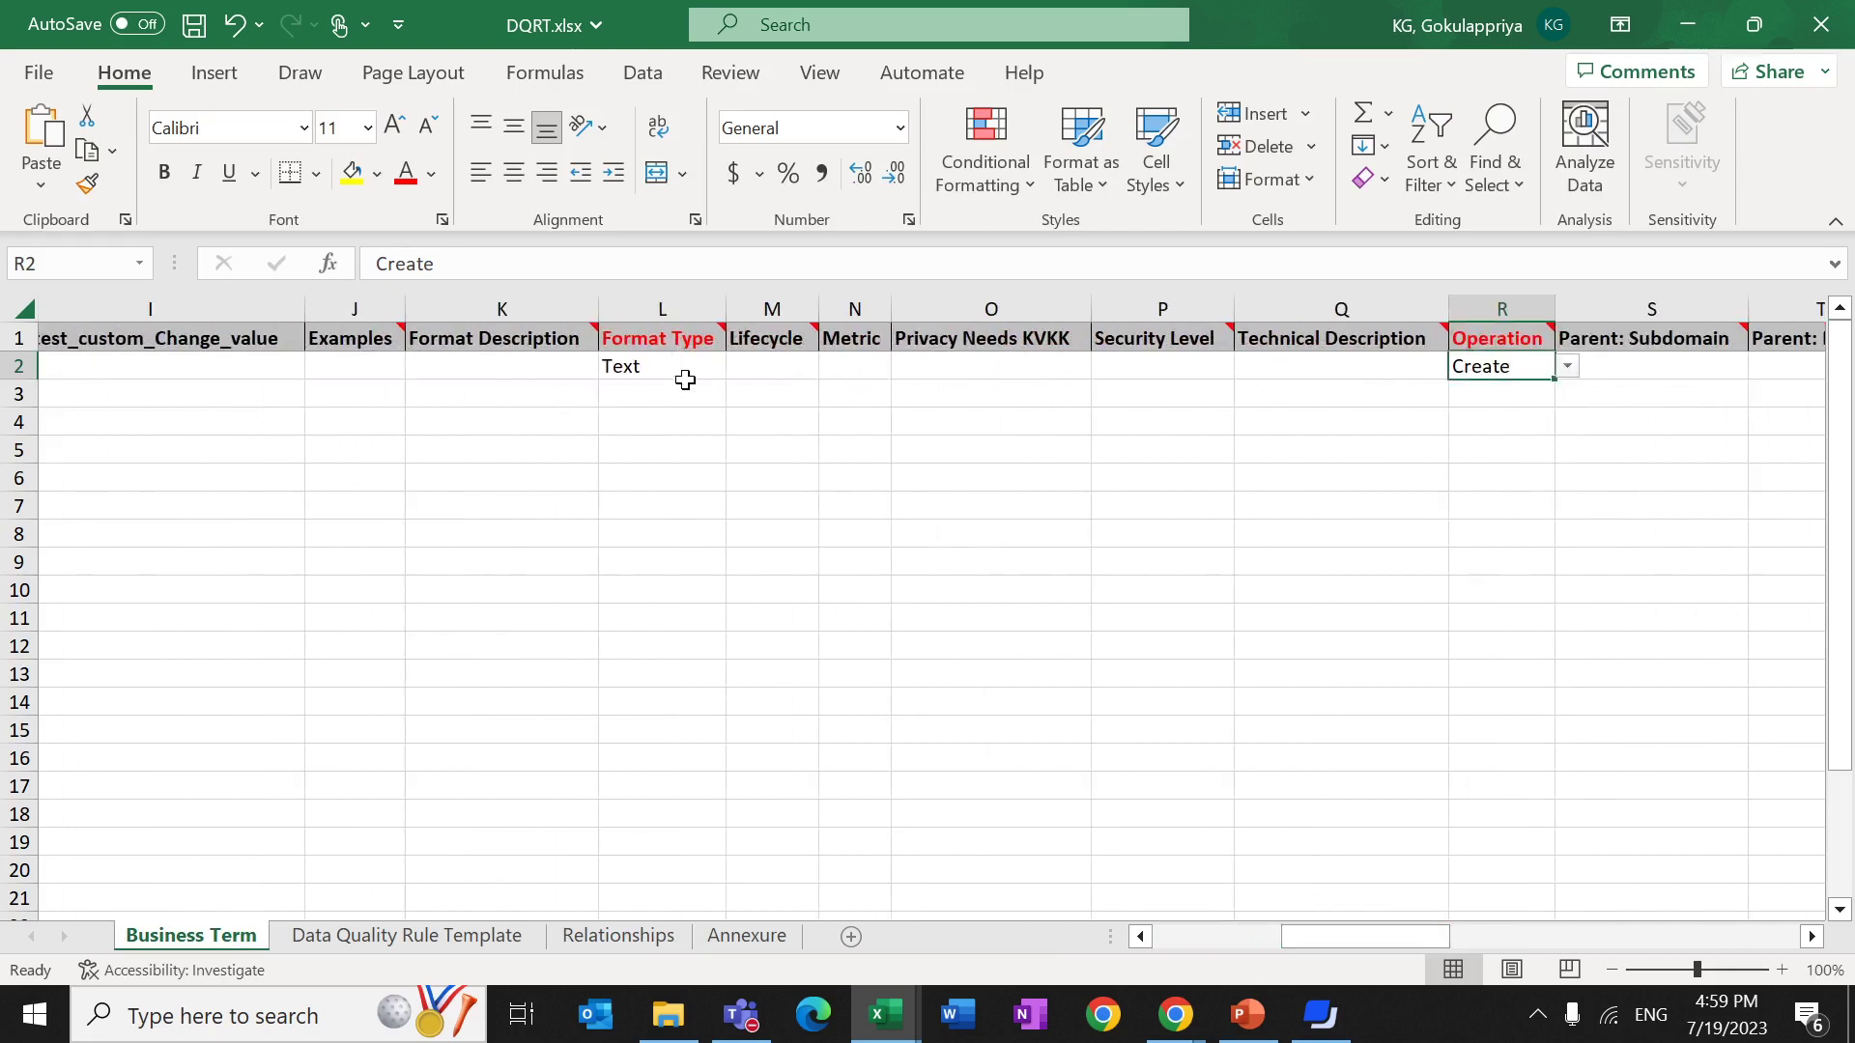
# Inspect the RuleTemplate_Test row: Accuracy, BusinessExtract, Target 50, Threshold 50, Operation Create.
pyautogui.click(446, 937)
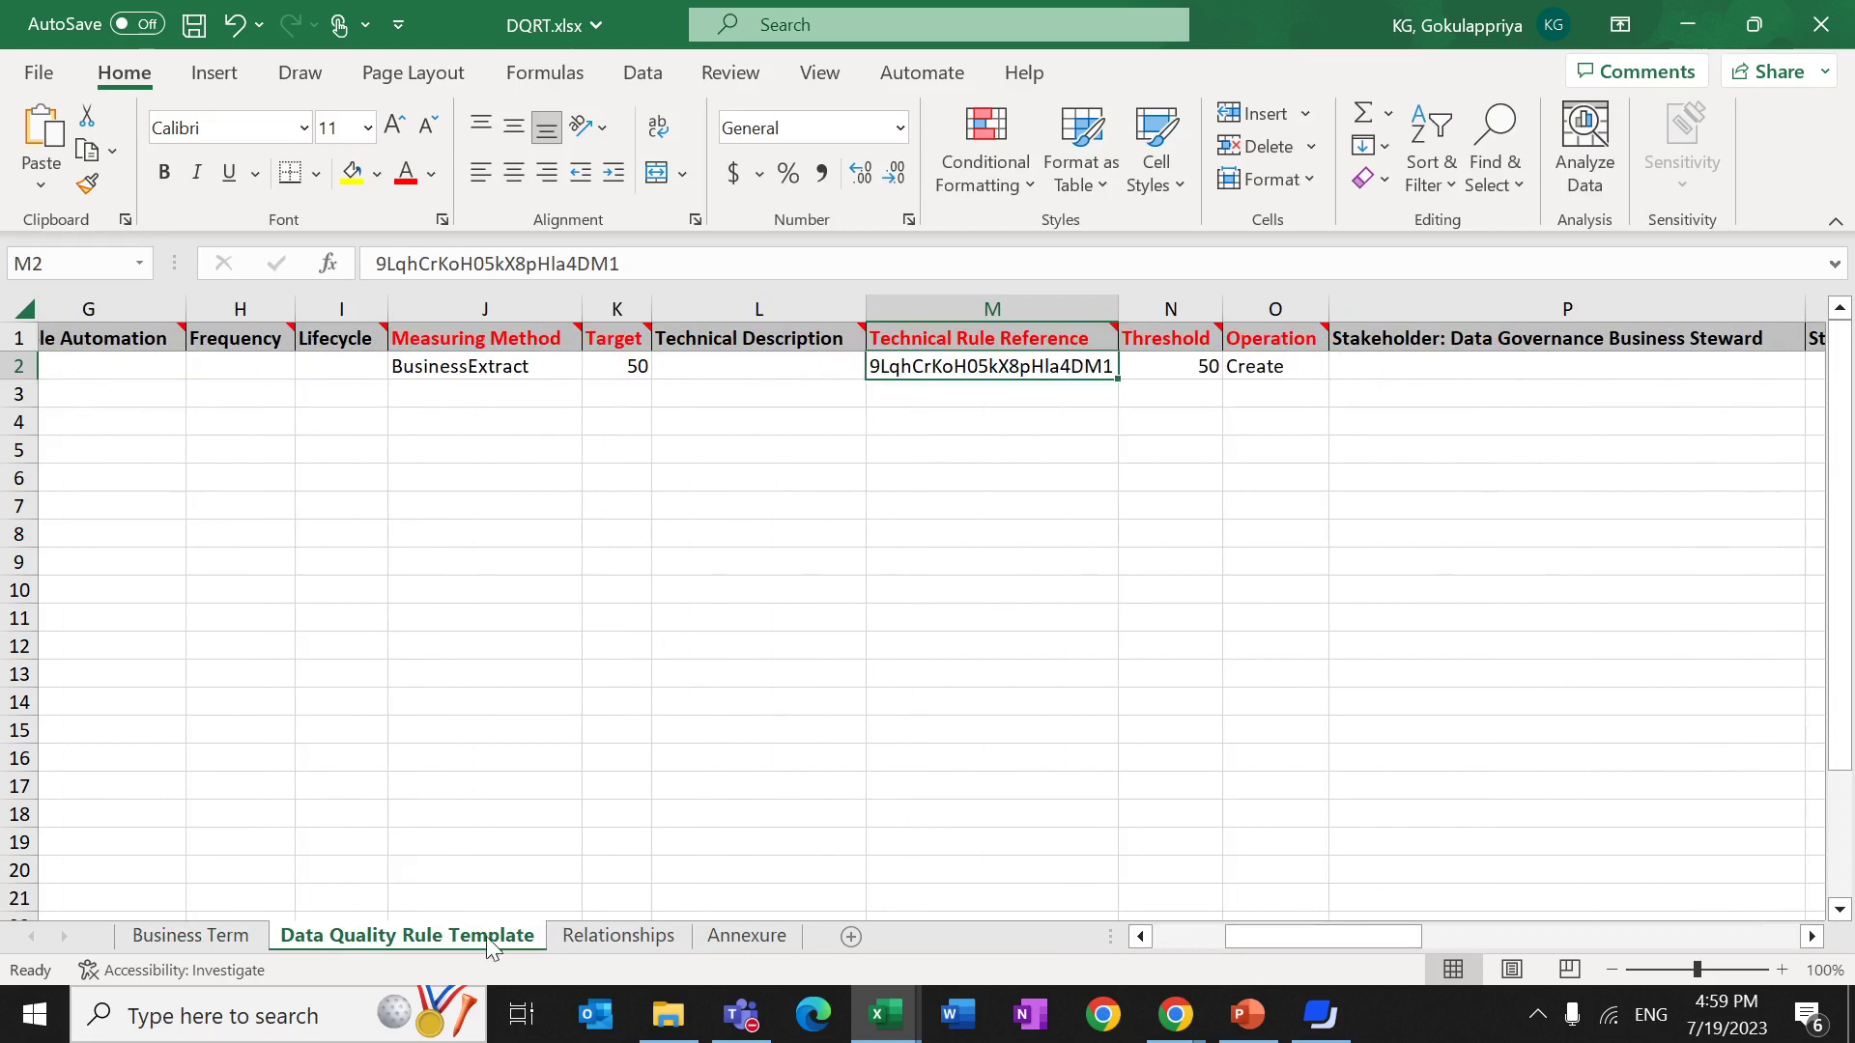
pyautogui.moveTo(1325, 938); pyautogui.dragTo(1188, 917)
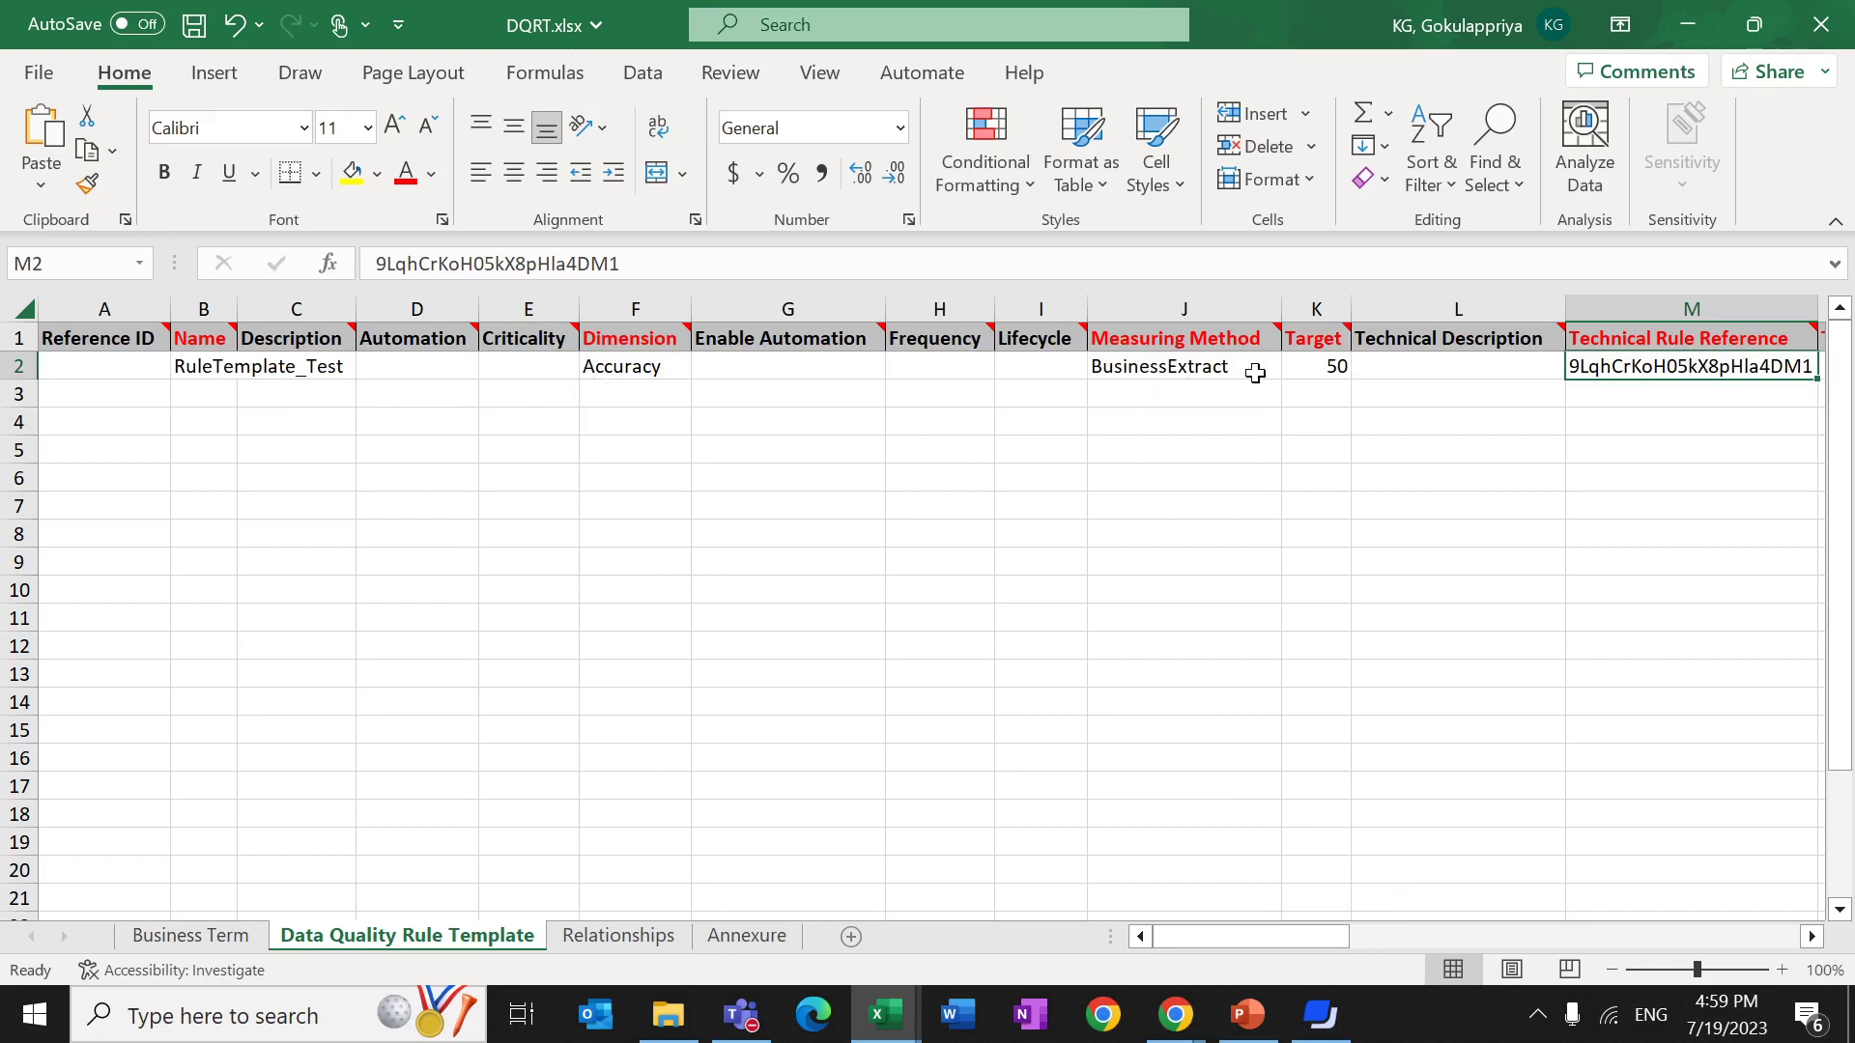
pyautogui.moveTo(1273, 937); pyautogui.dragTo(1352, 920)
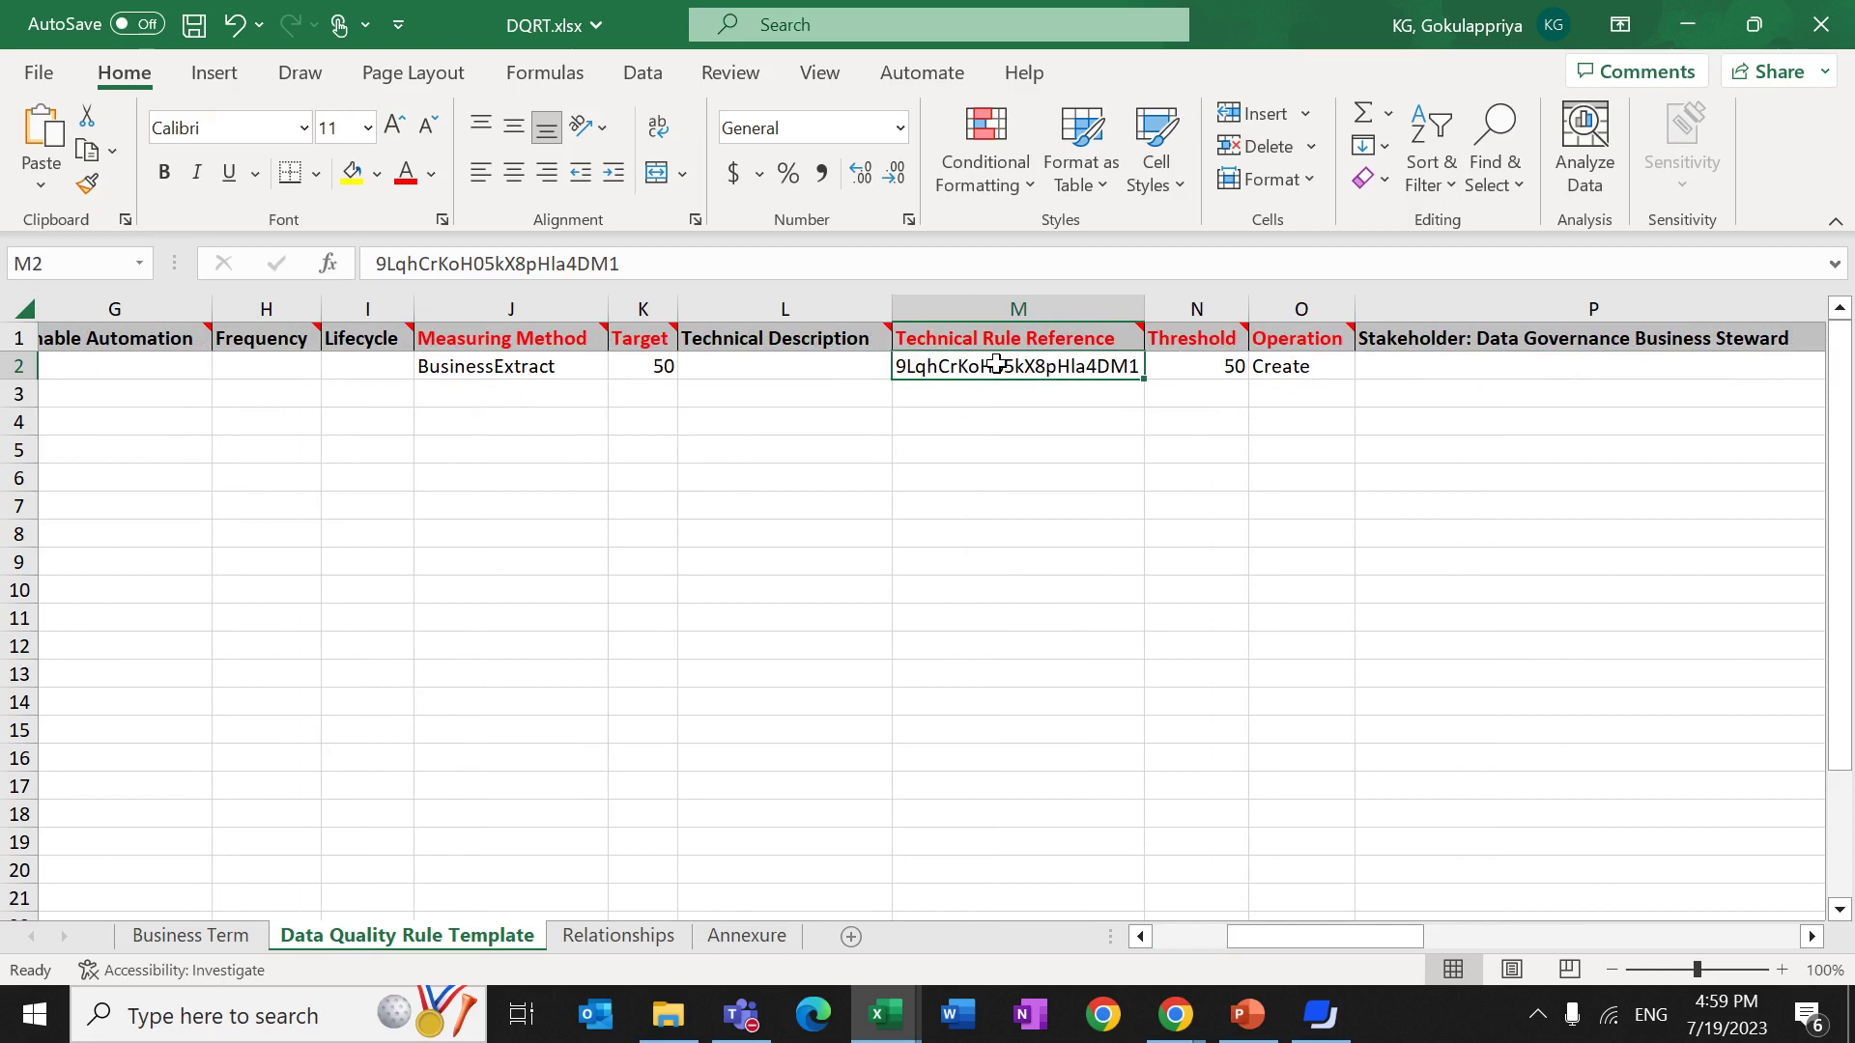
pyautogui.click(1341, 1038)
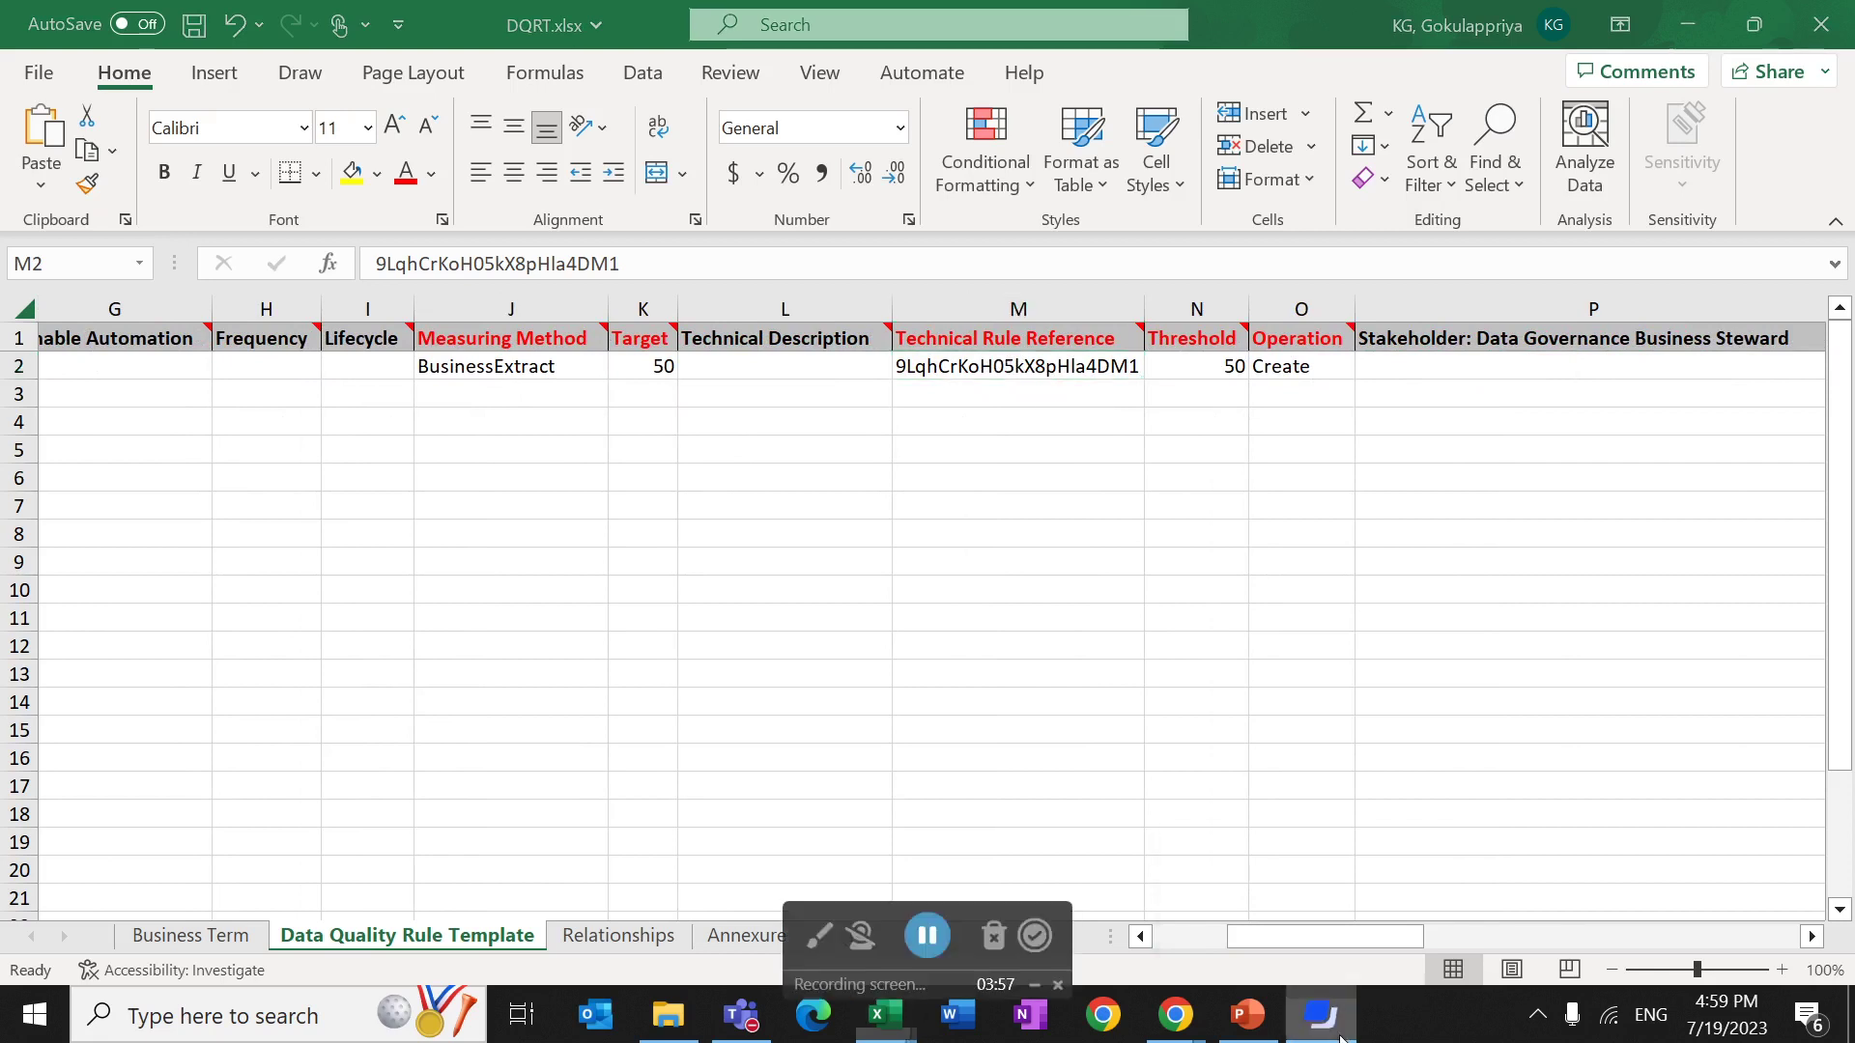
pyautogui.click(1036, 983)
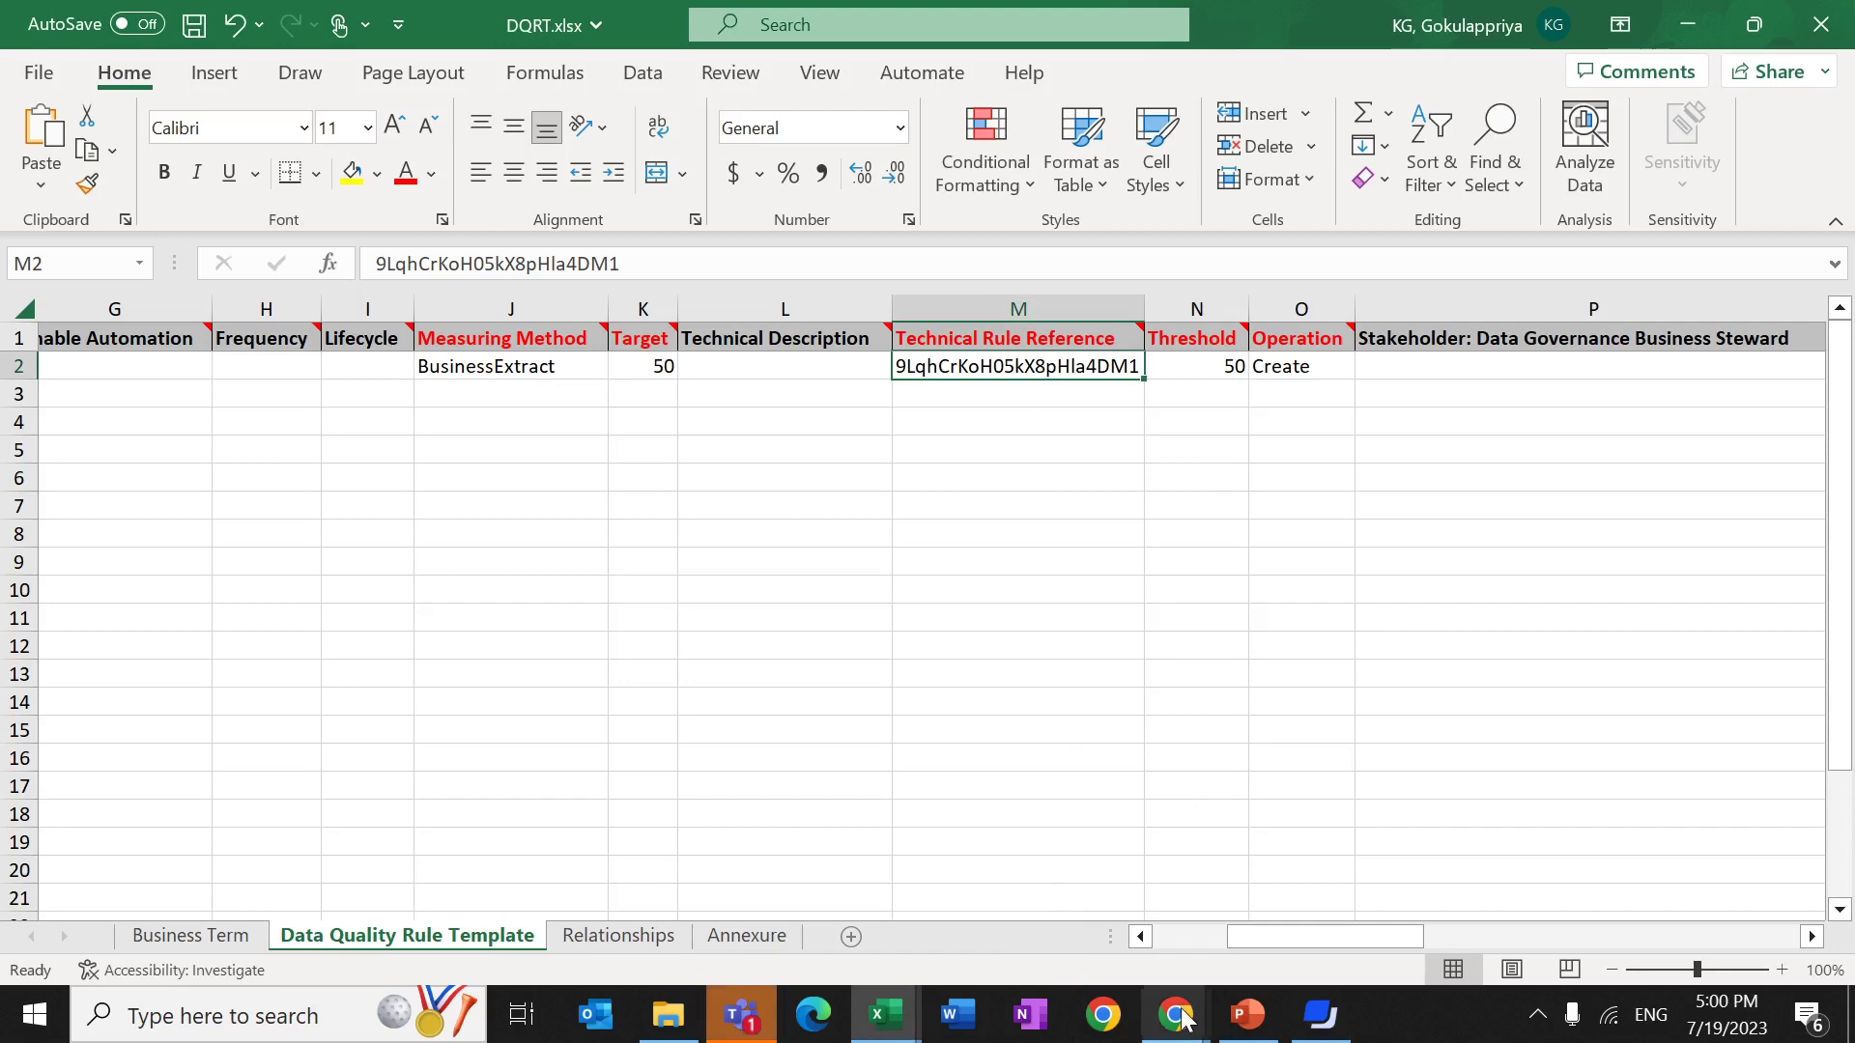
# Select the Rule_EMAIL_Snowflake rule ID at the end of the Data Quality page URL.
pyautogui.moveTo(1176, 1014)
pyautogui.click(964, 778)
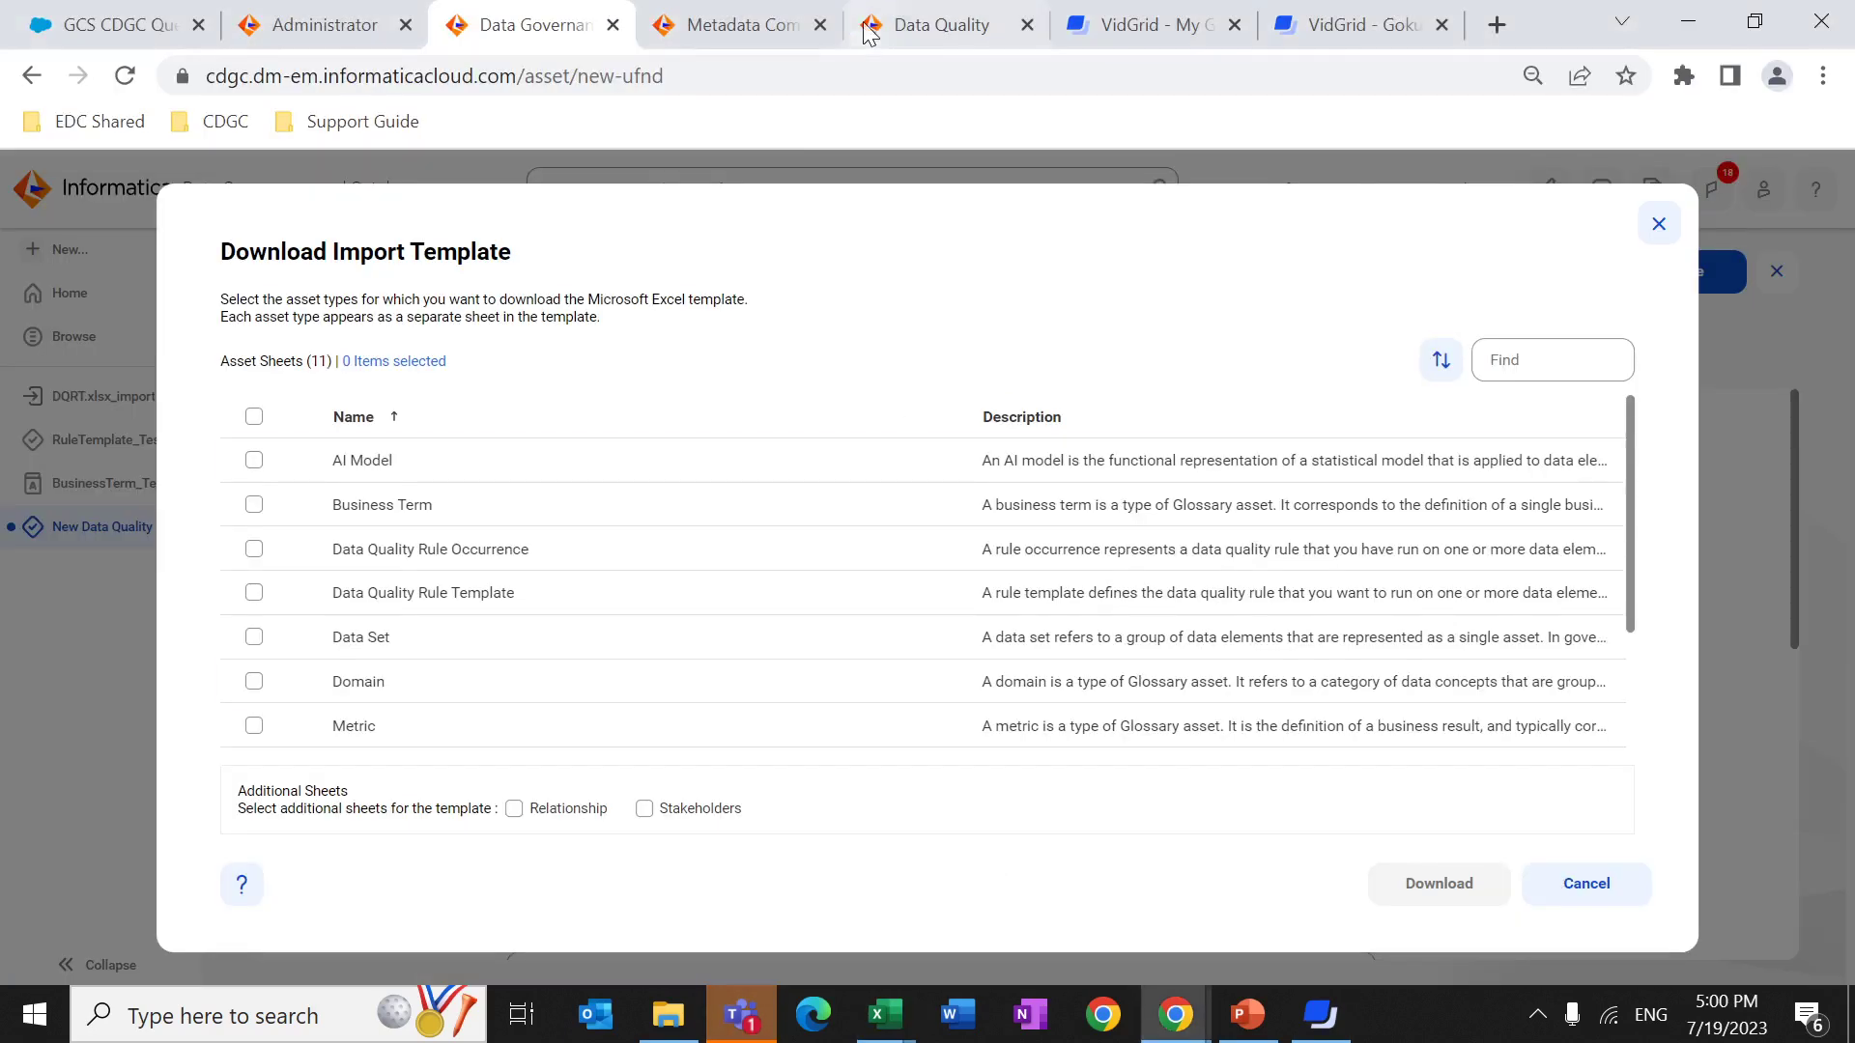
pyautogui.click(904, 27)
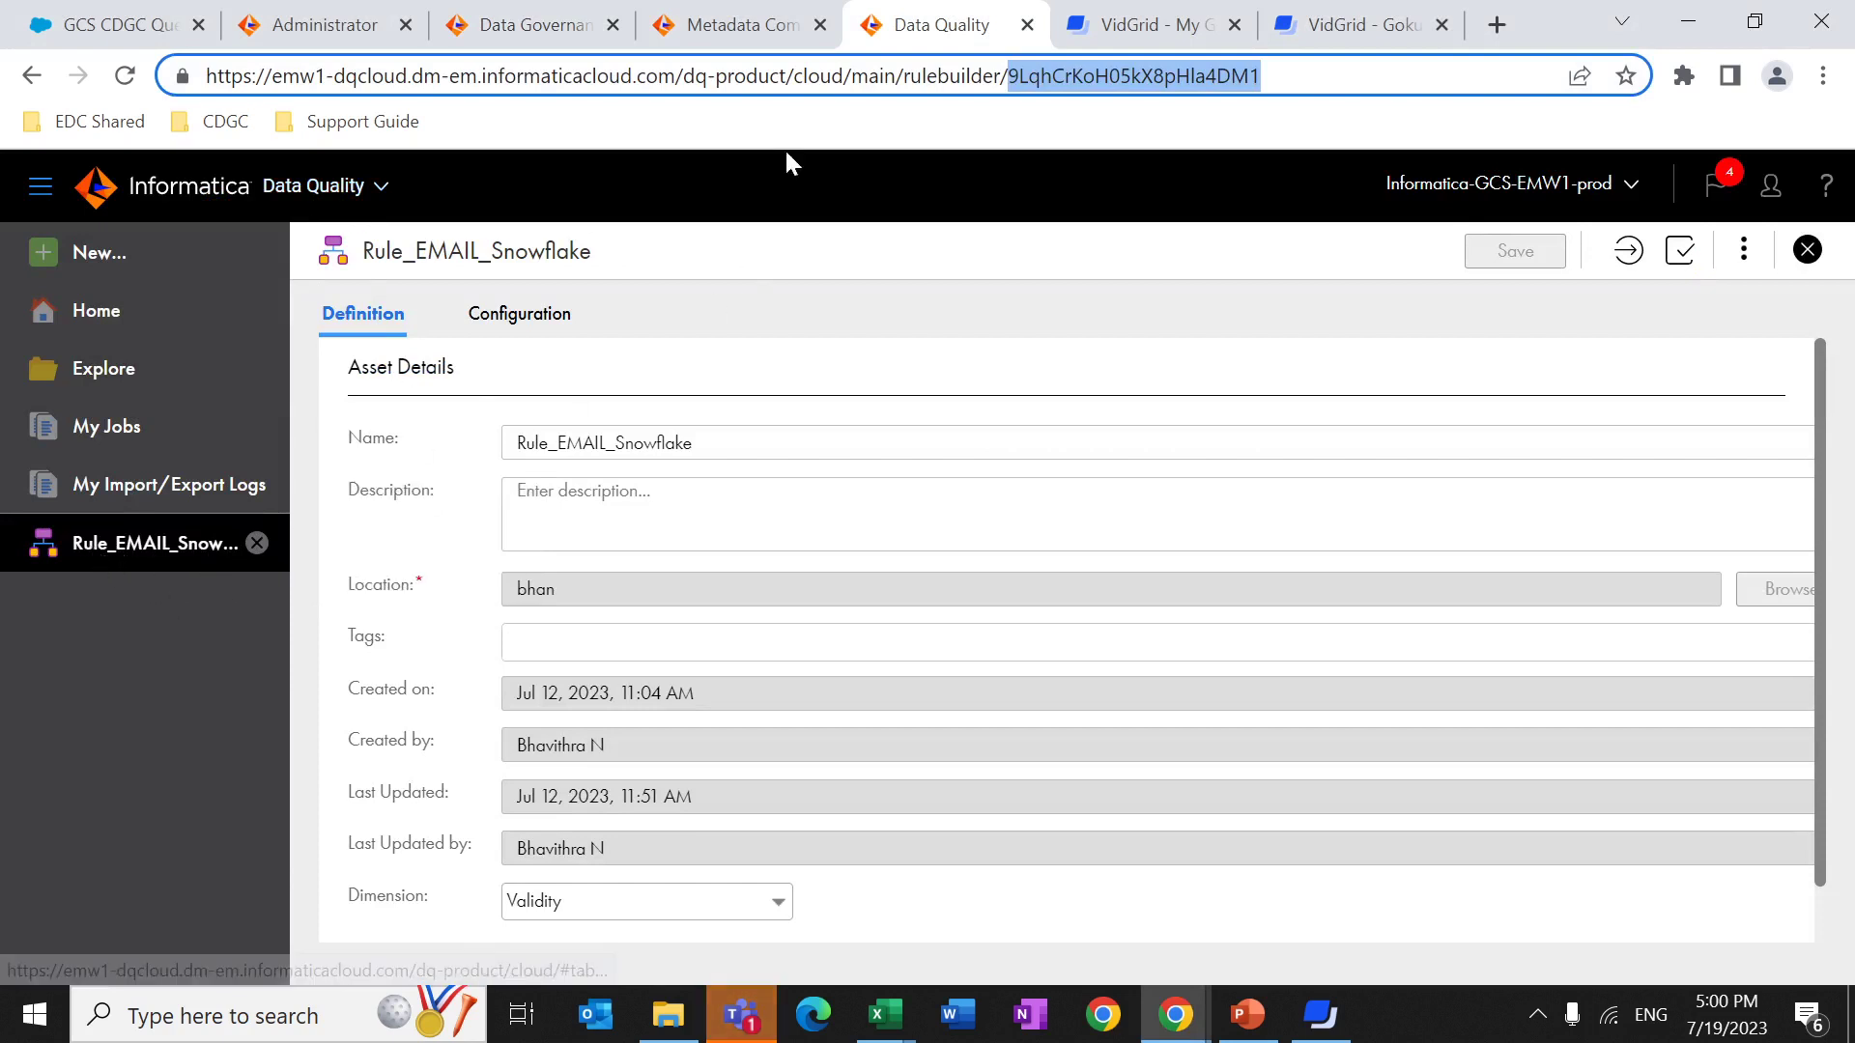
pyautogui.click(1008, 75)
pyautogui.moveTo(1012, 79); pyautogui.dragTo(1264, 99)
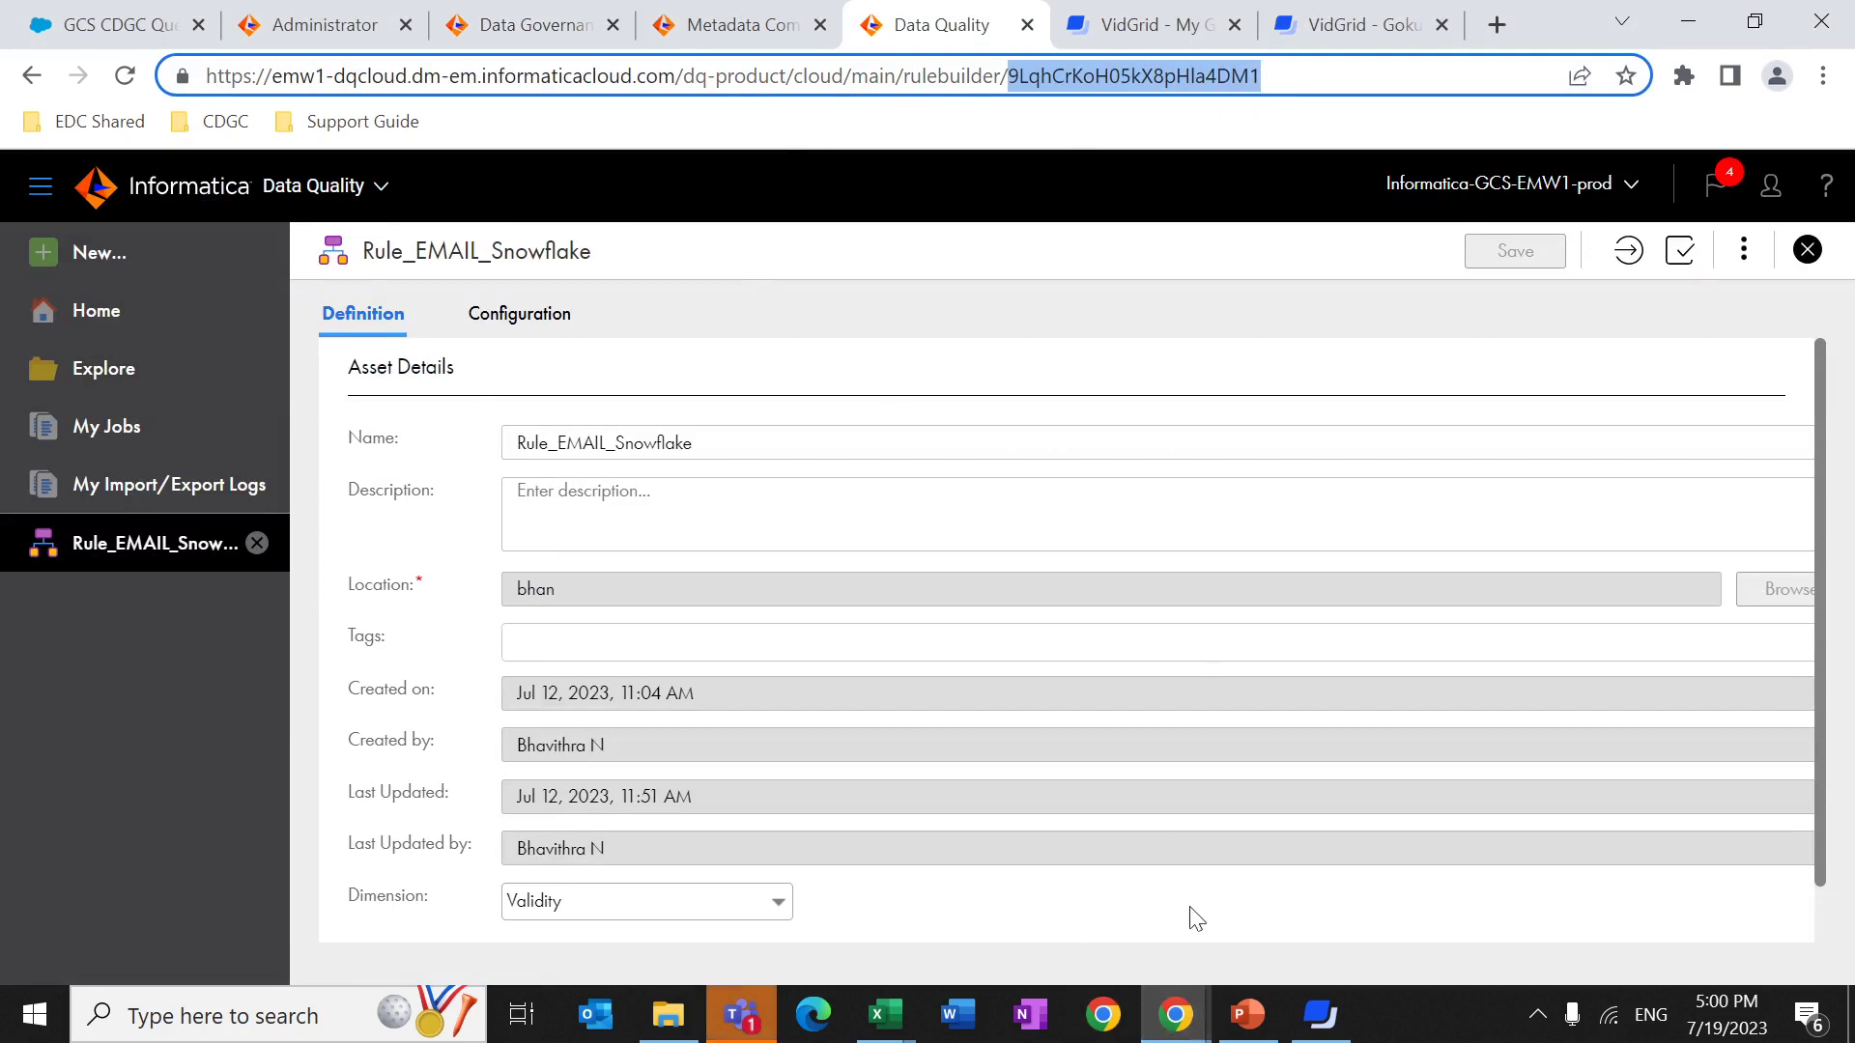
# Return to DQRT.xlsx and view its Relationships sheet linking RuleTemplate_Test to BusinessTerm_Test.
pyautogui.click(886, 1015)
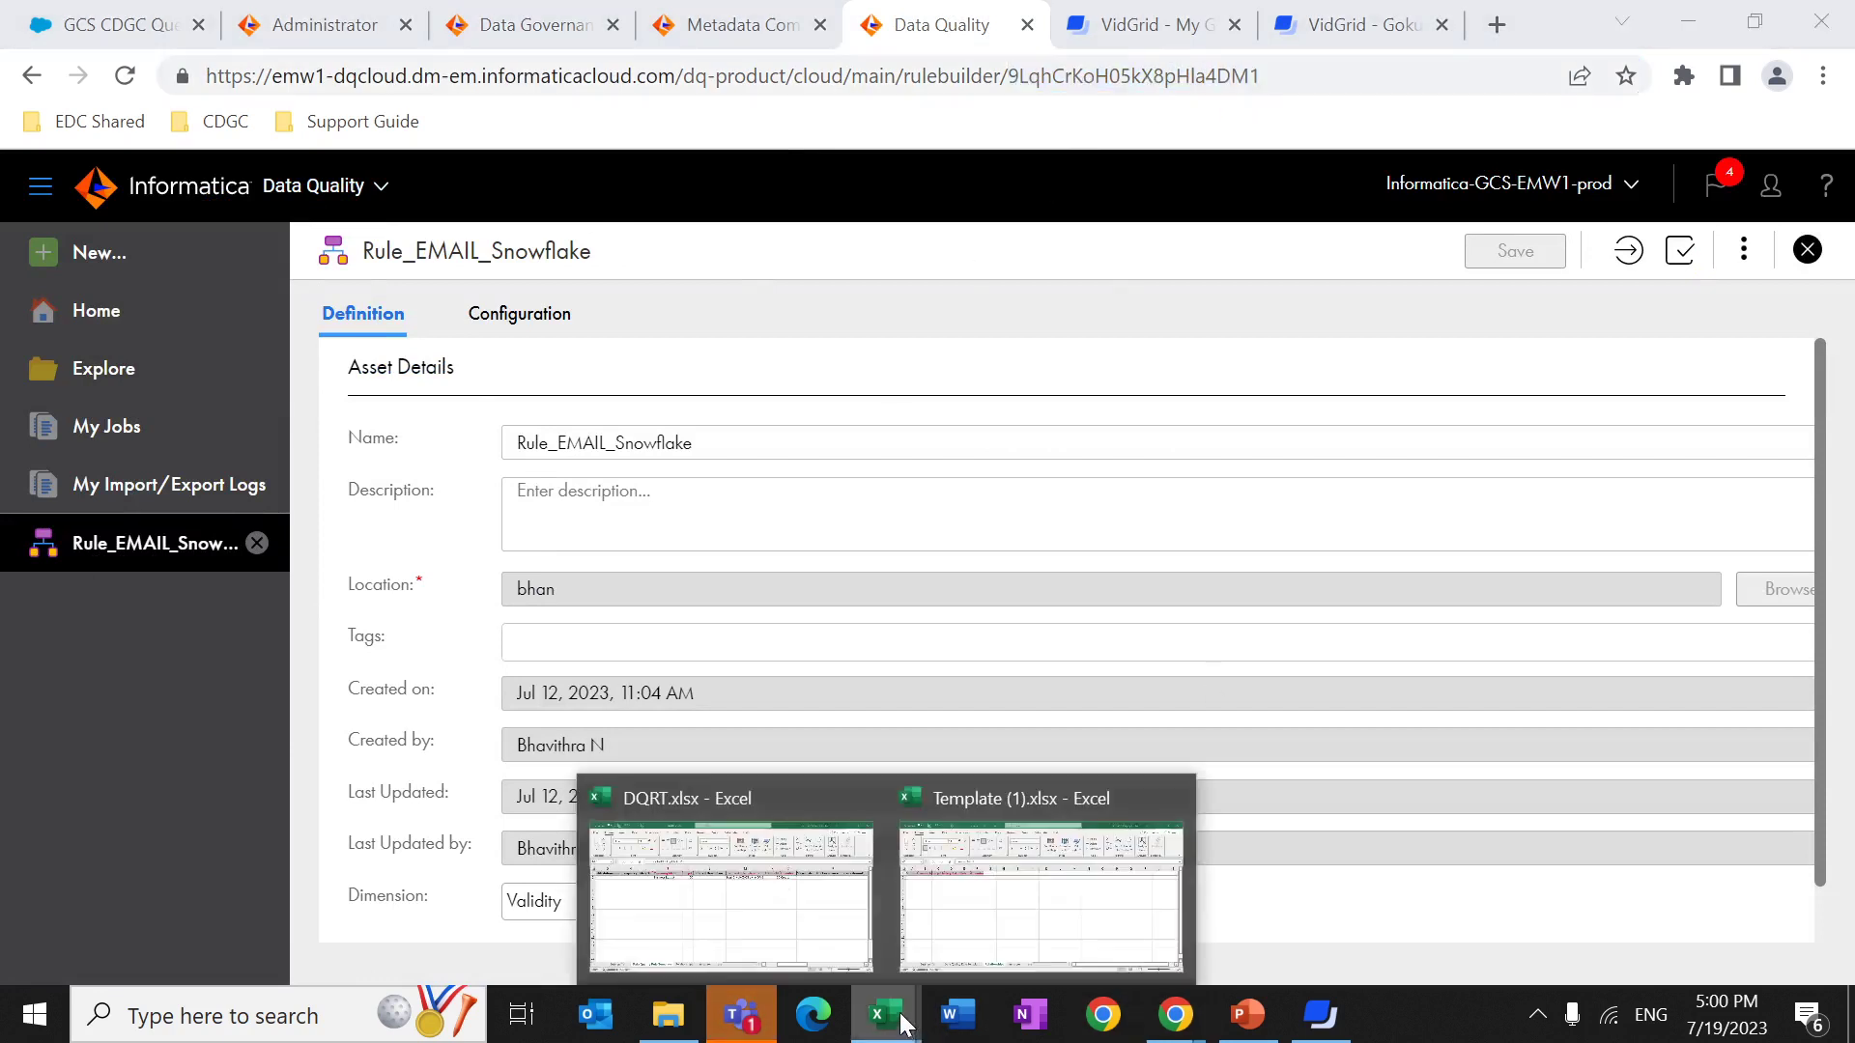
pyautogui.click(792, 904)
pyautogui.moveTo(995, 338)
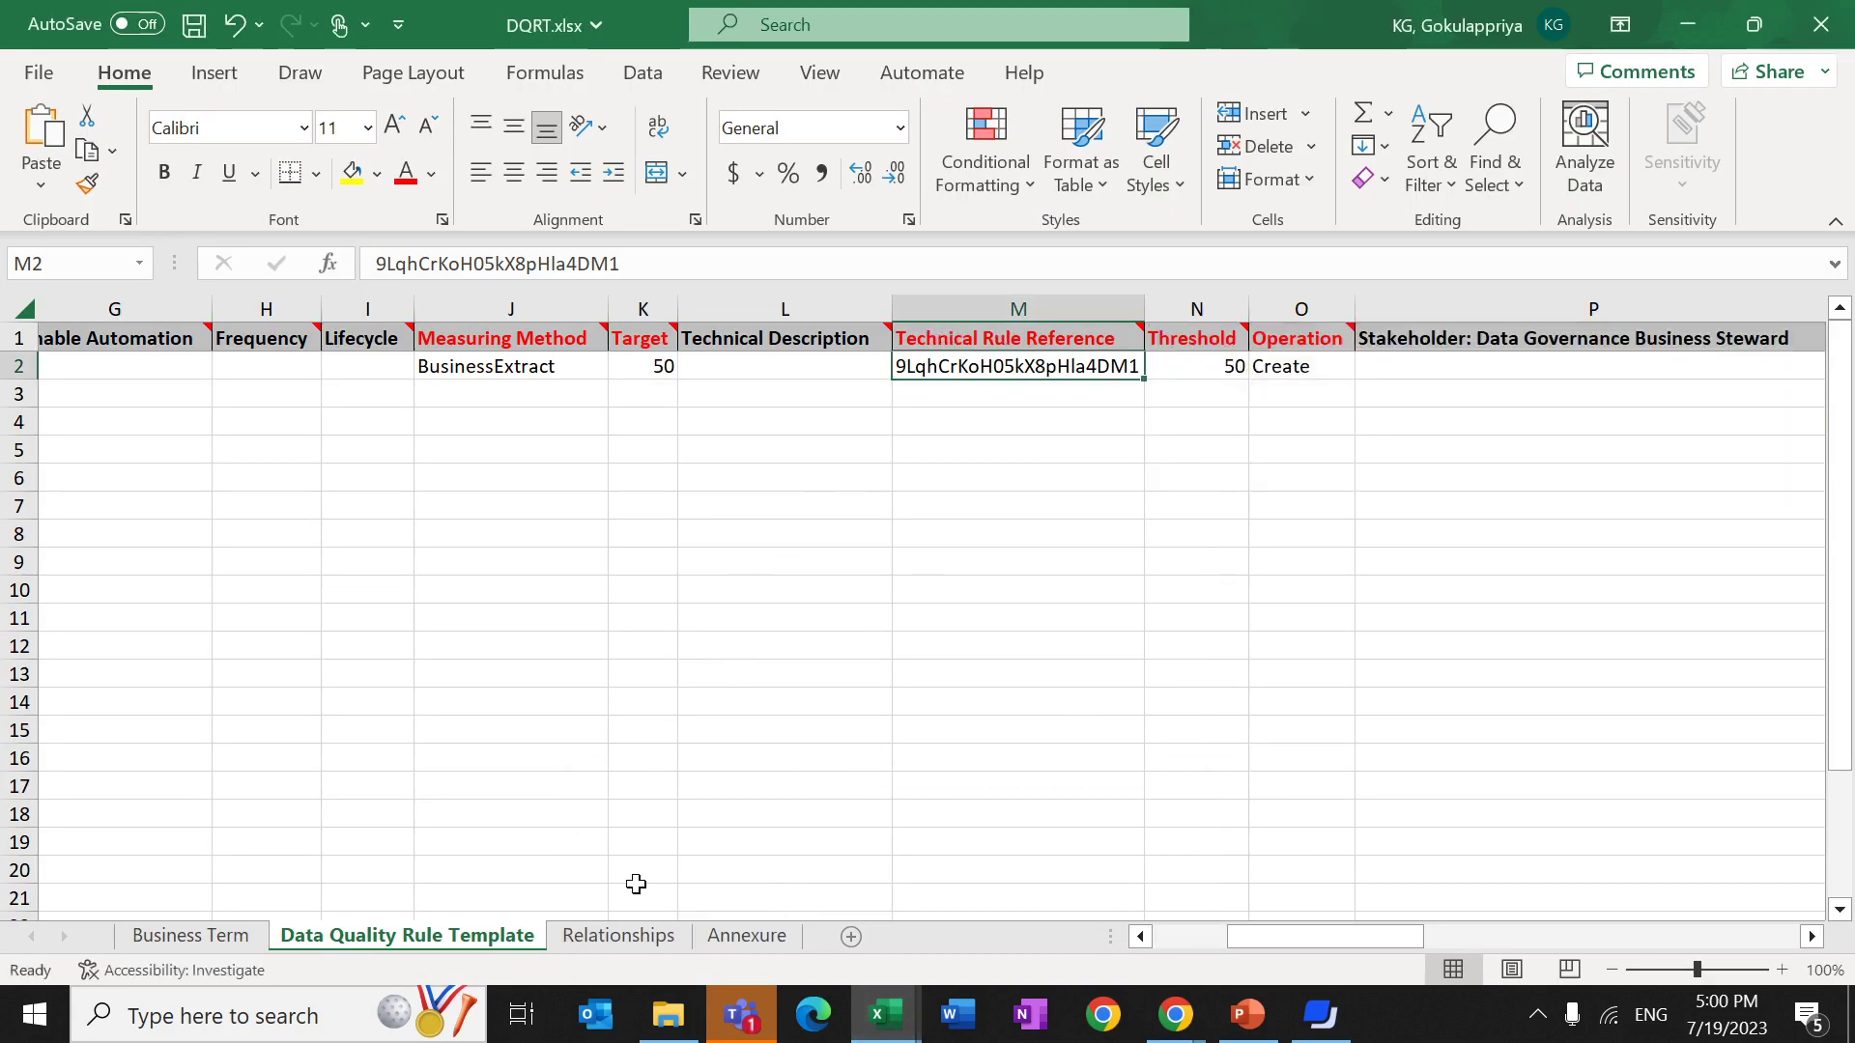
pyautogui.click(622, 939)
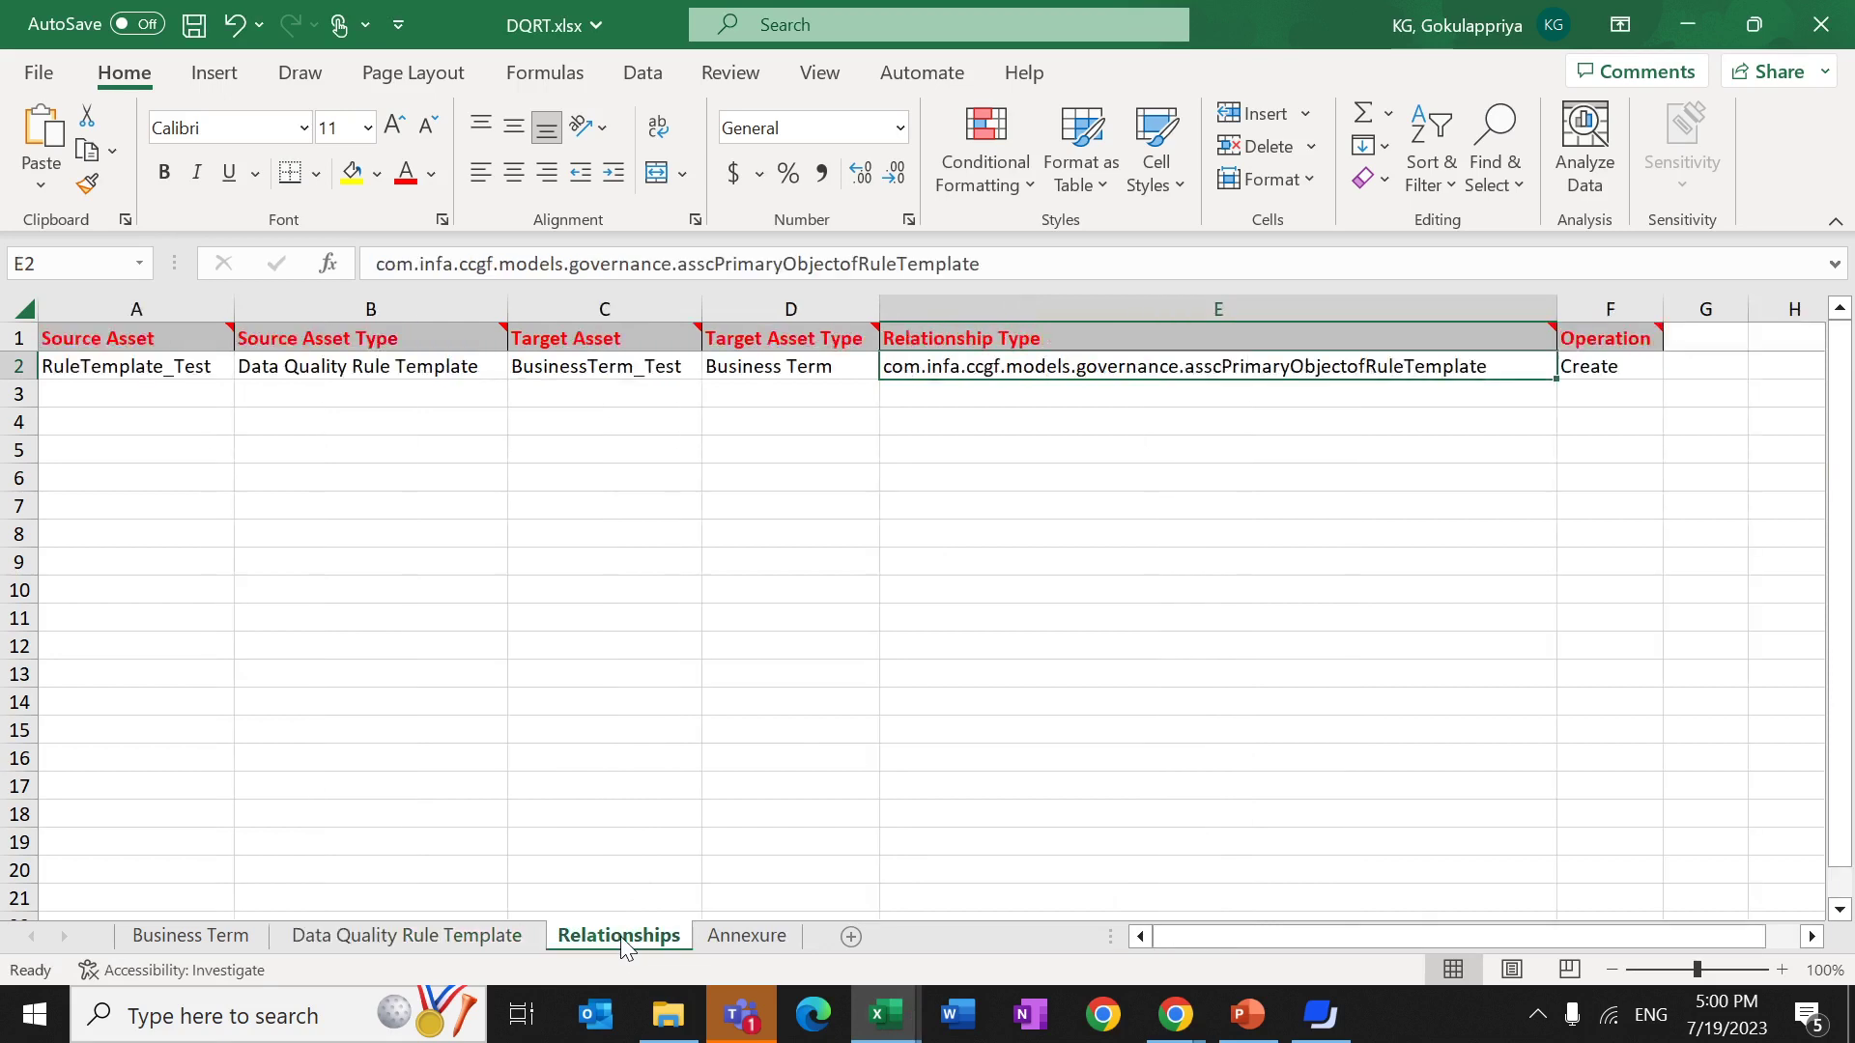
pyautogui.click(154, 343)
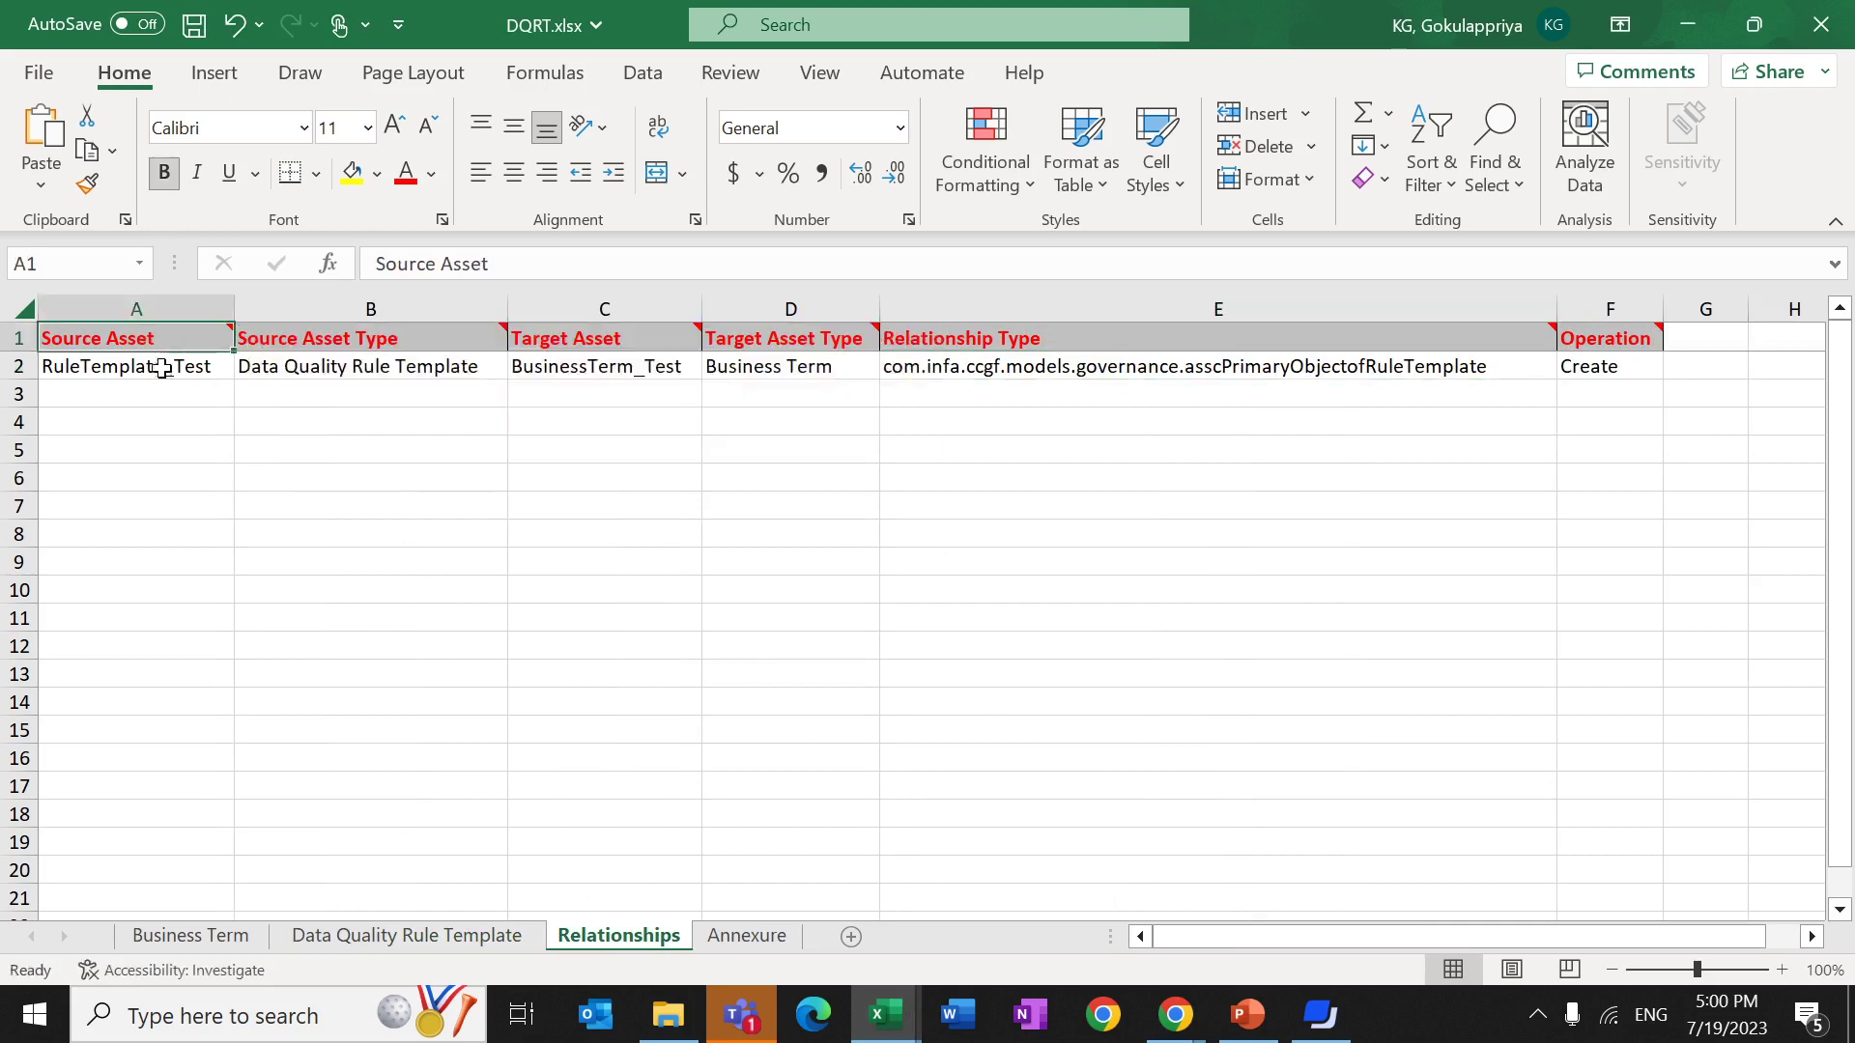
pyautogui.click(161, 372)
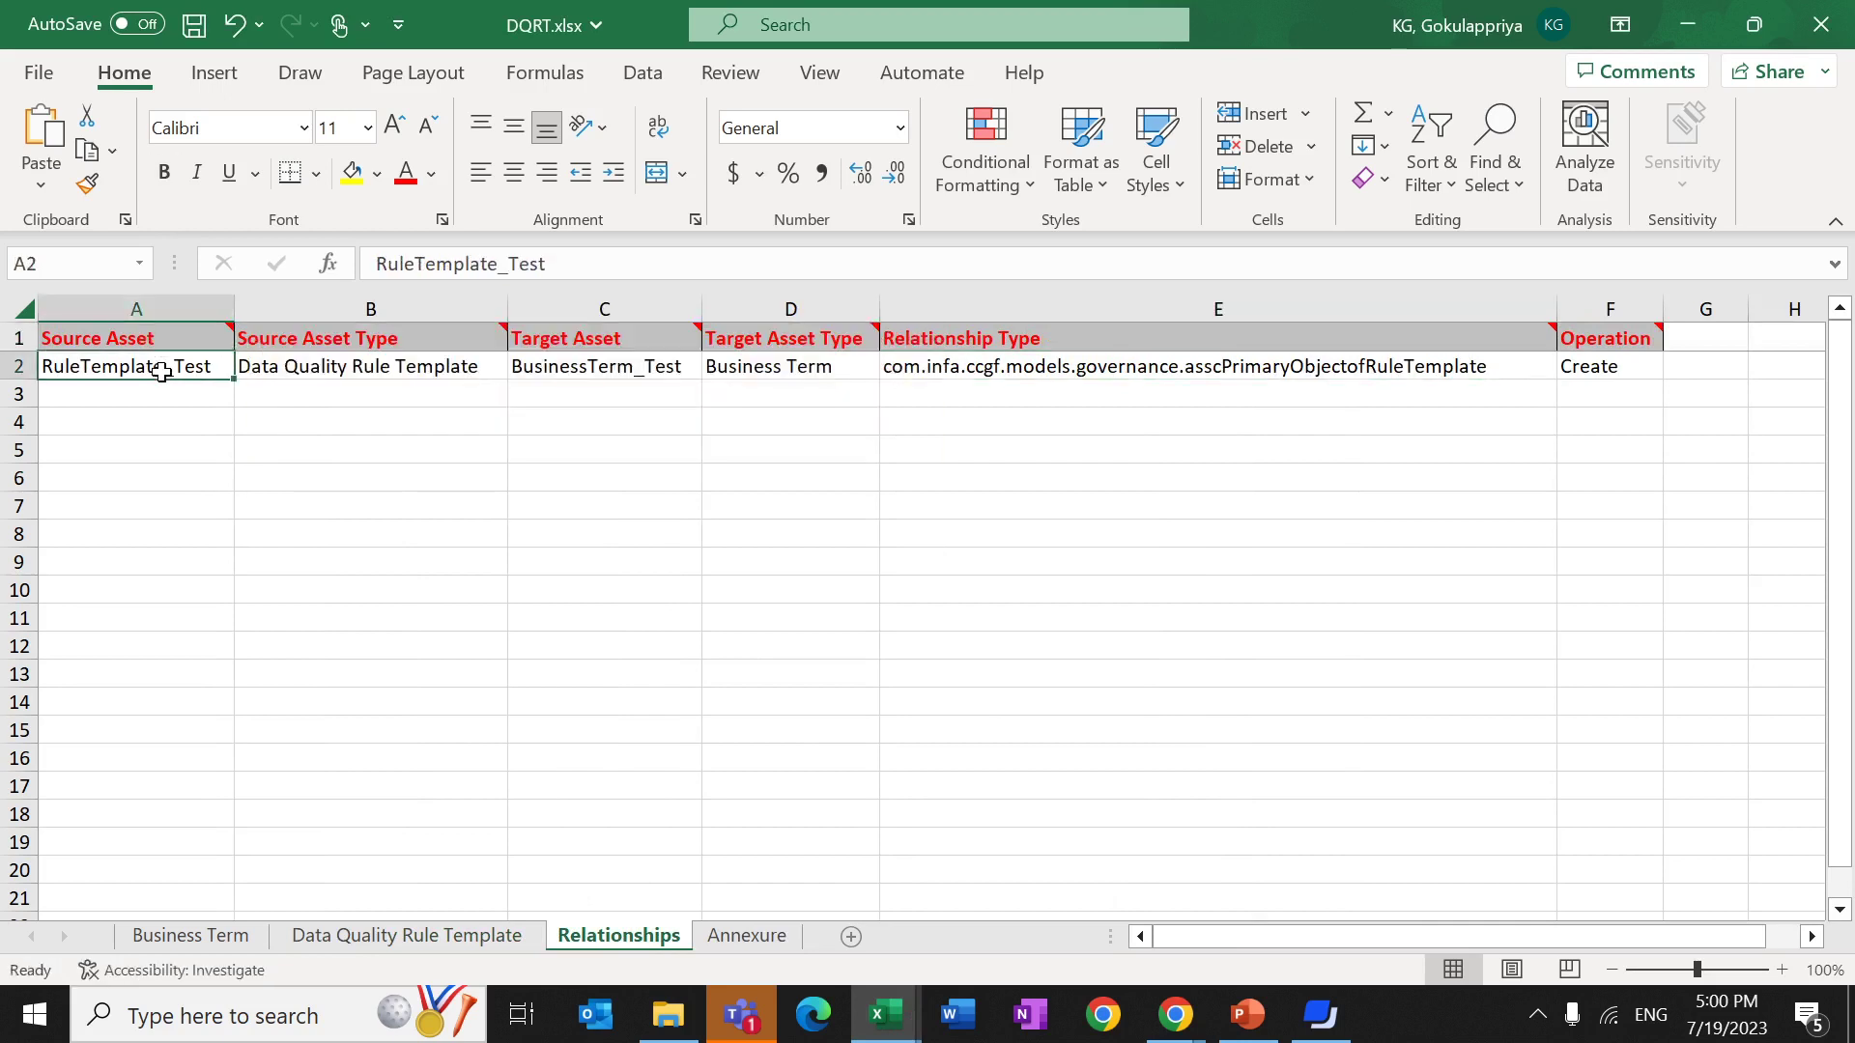
pyautogui.click(654, 344)
pyautogui.click(660, 365)
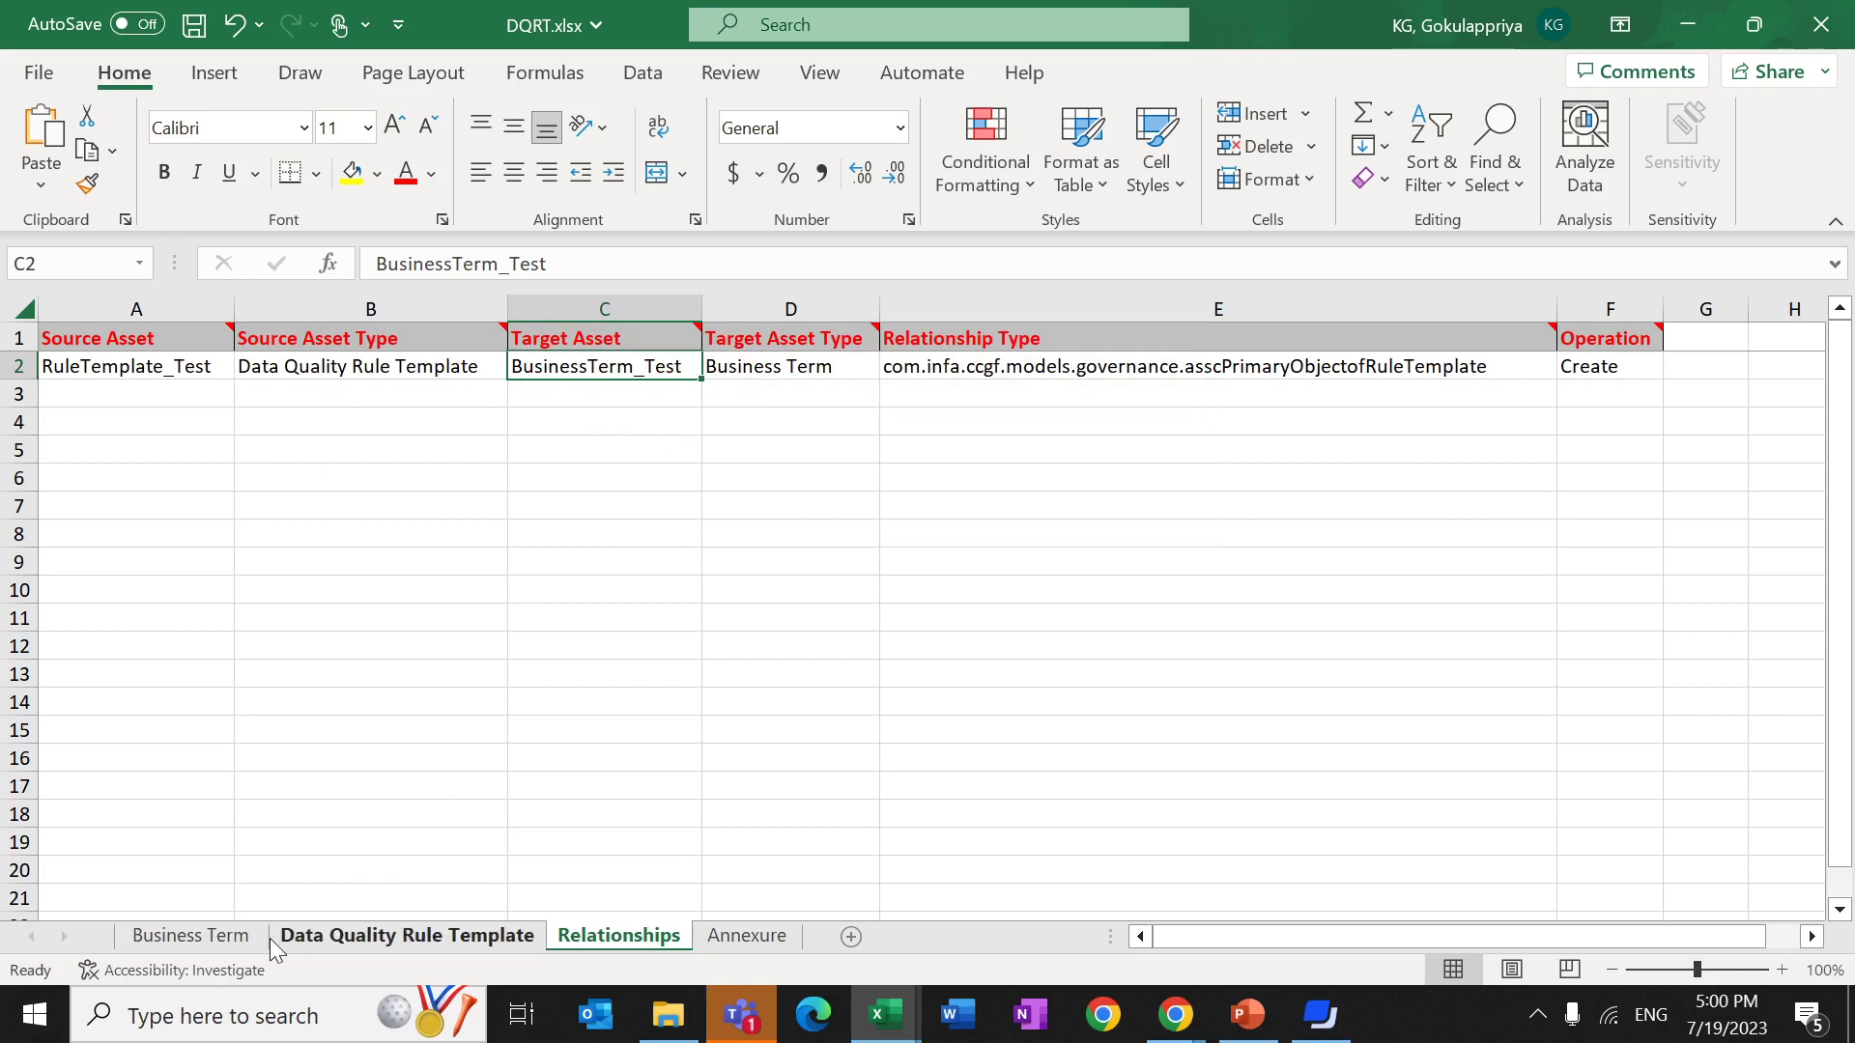
pyautogui.click(750, 937)
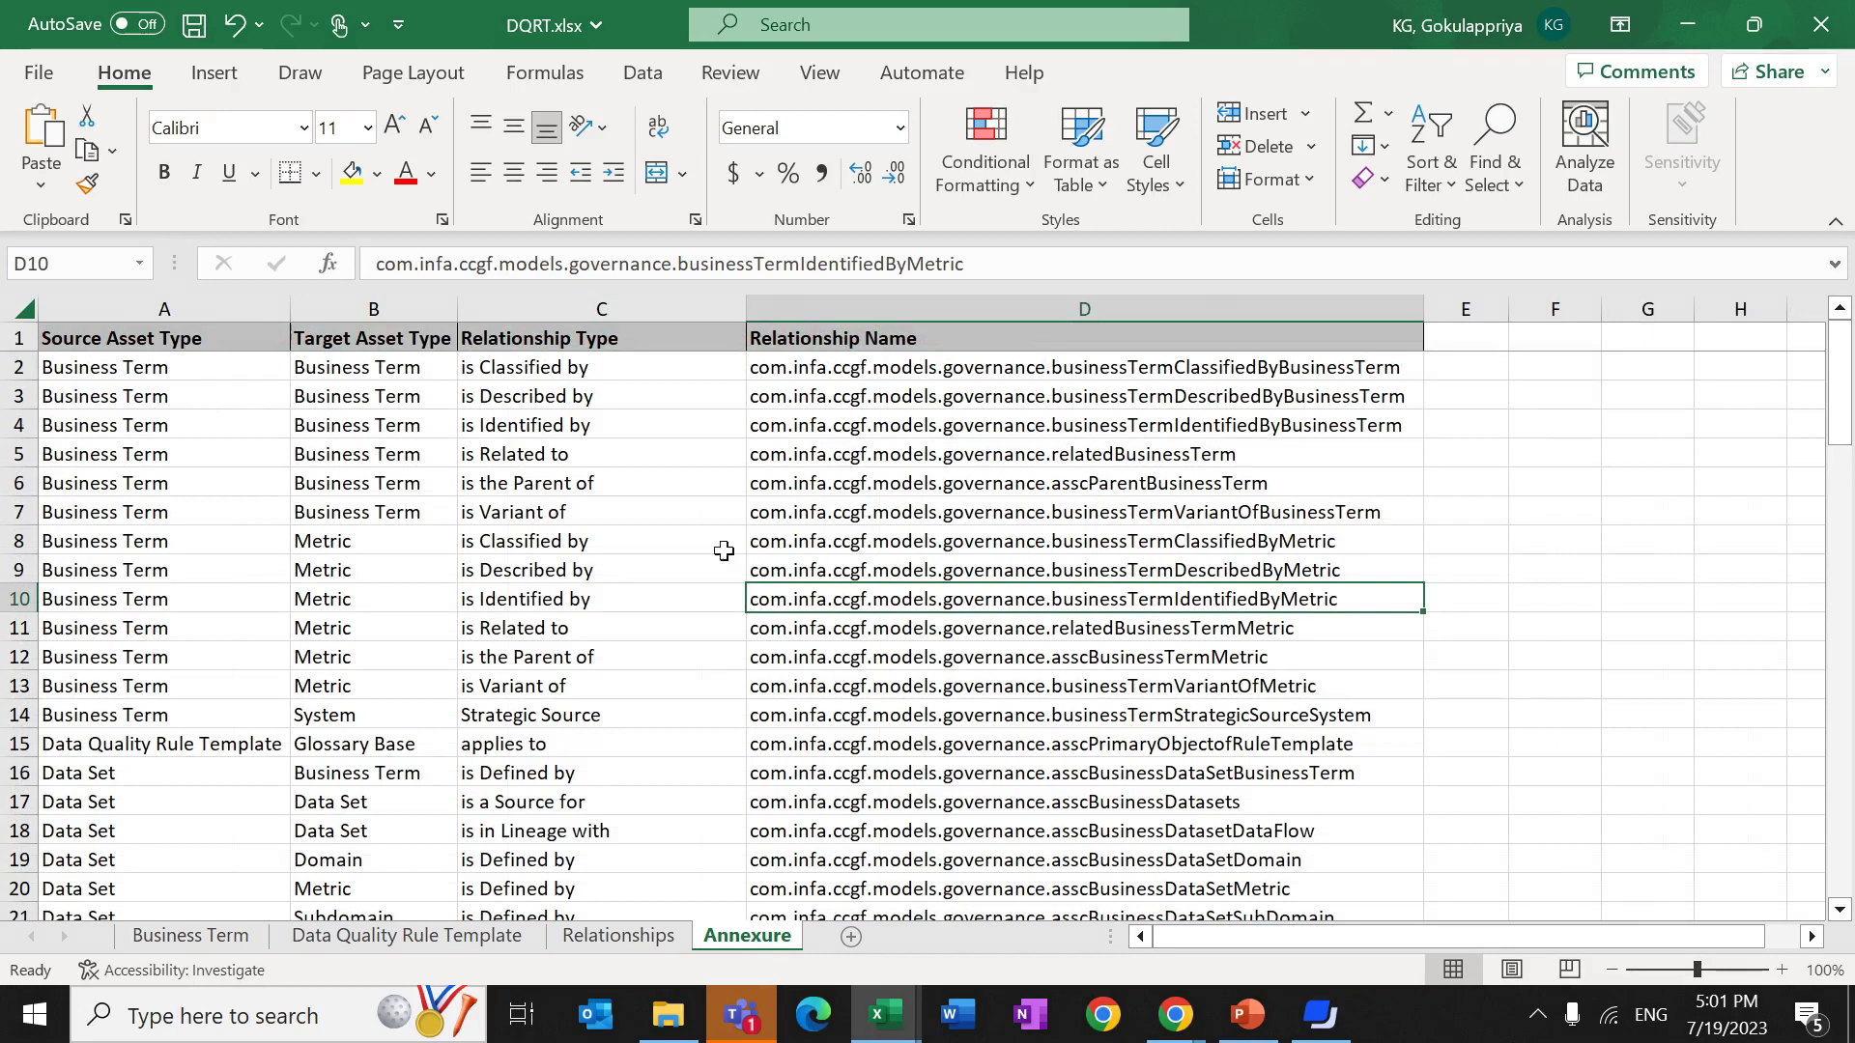
pyautogui.click(654, 942)
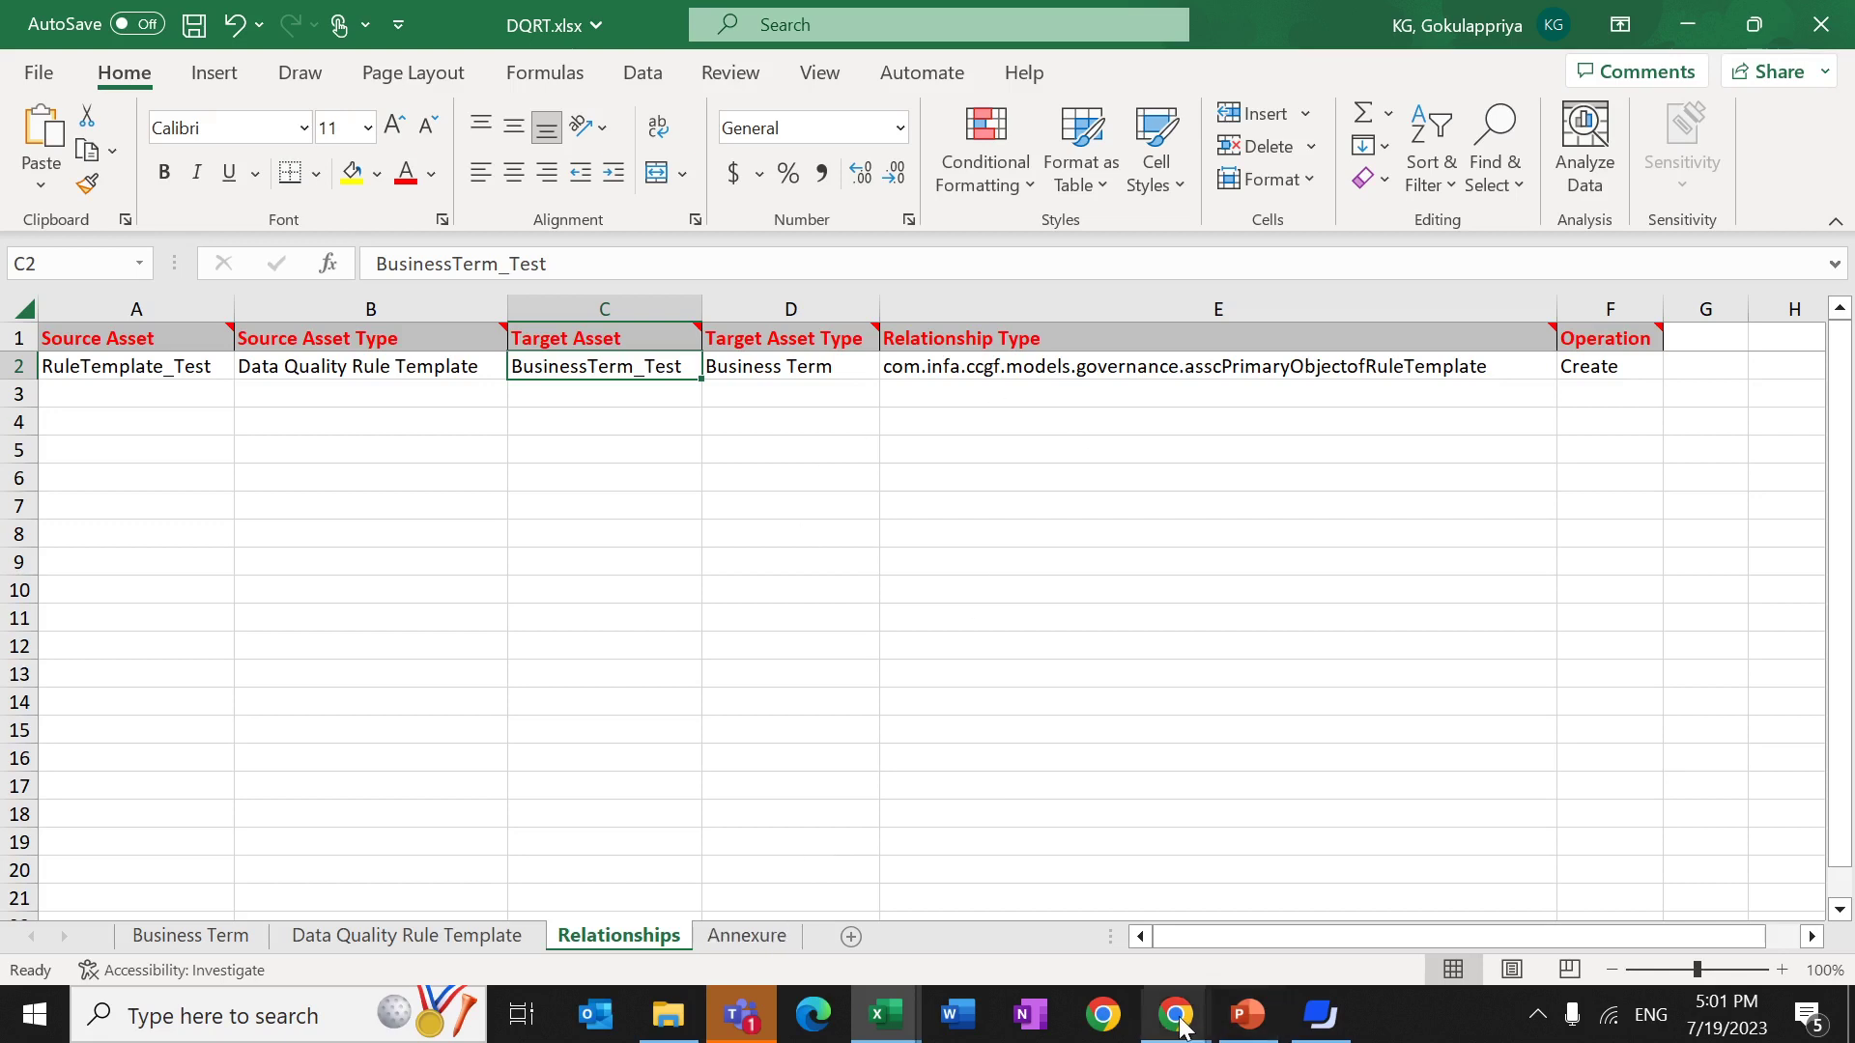
# In the Data Governance and Catalog tab, start a New Import via Import Assets.
pyautogui.moveTo(1176, 1014)
pyautogui.click(1080, 914)
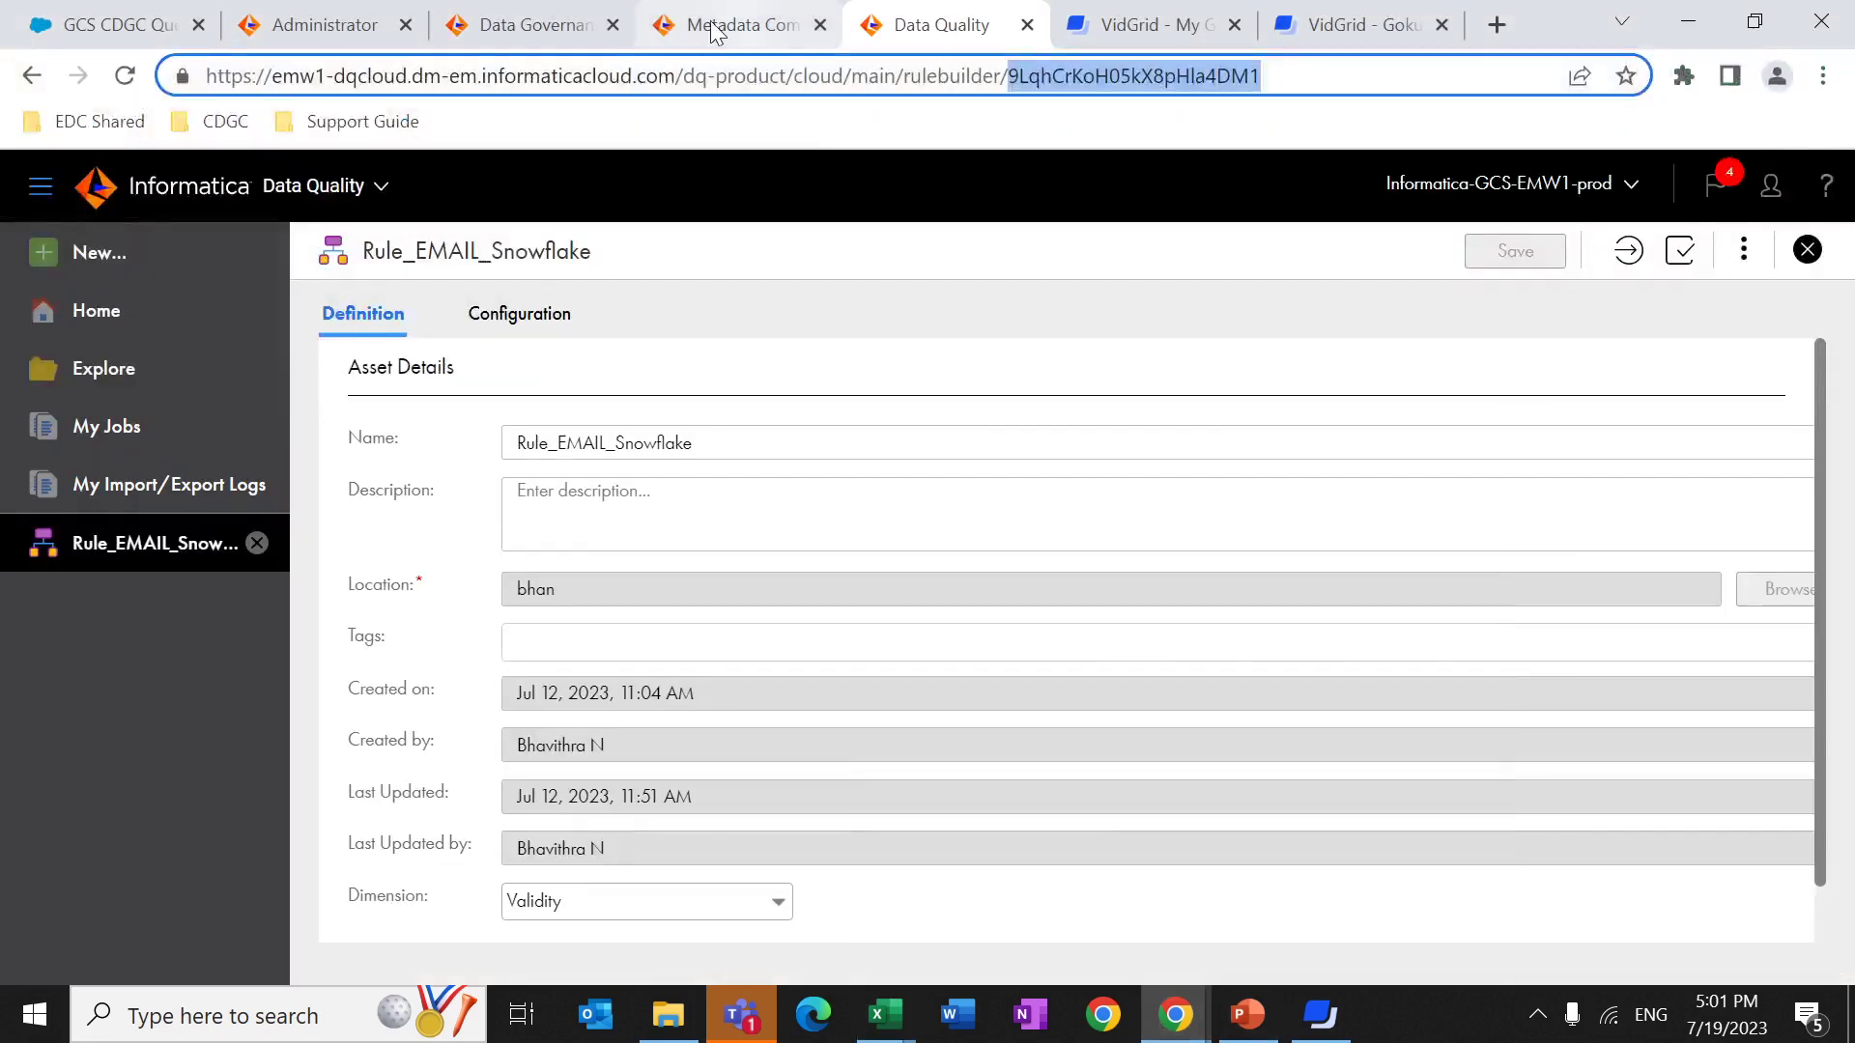
pyautogui.click(568, 22)
pyautogui.click(1581, 908)
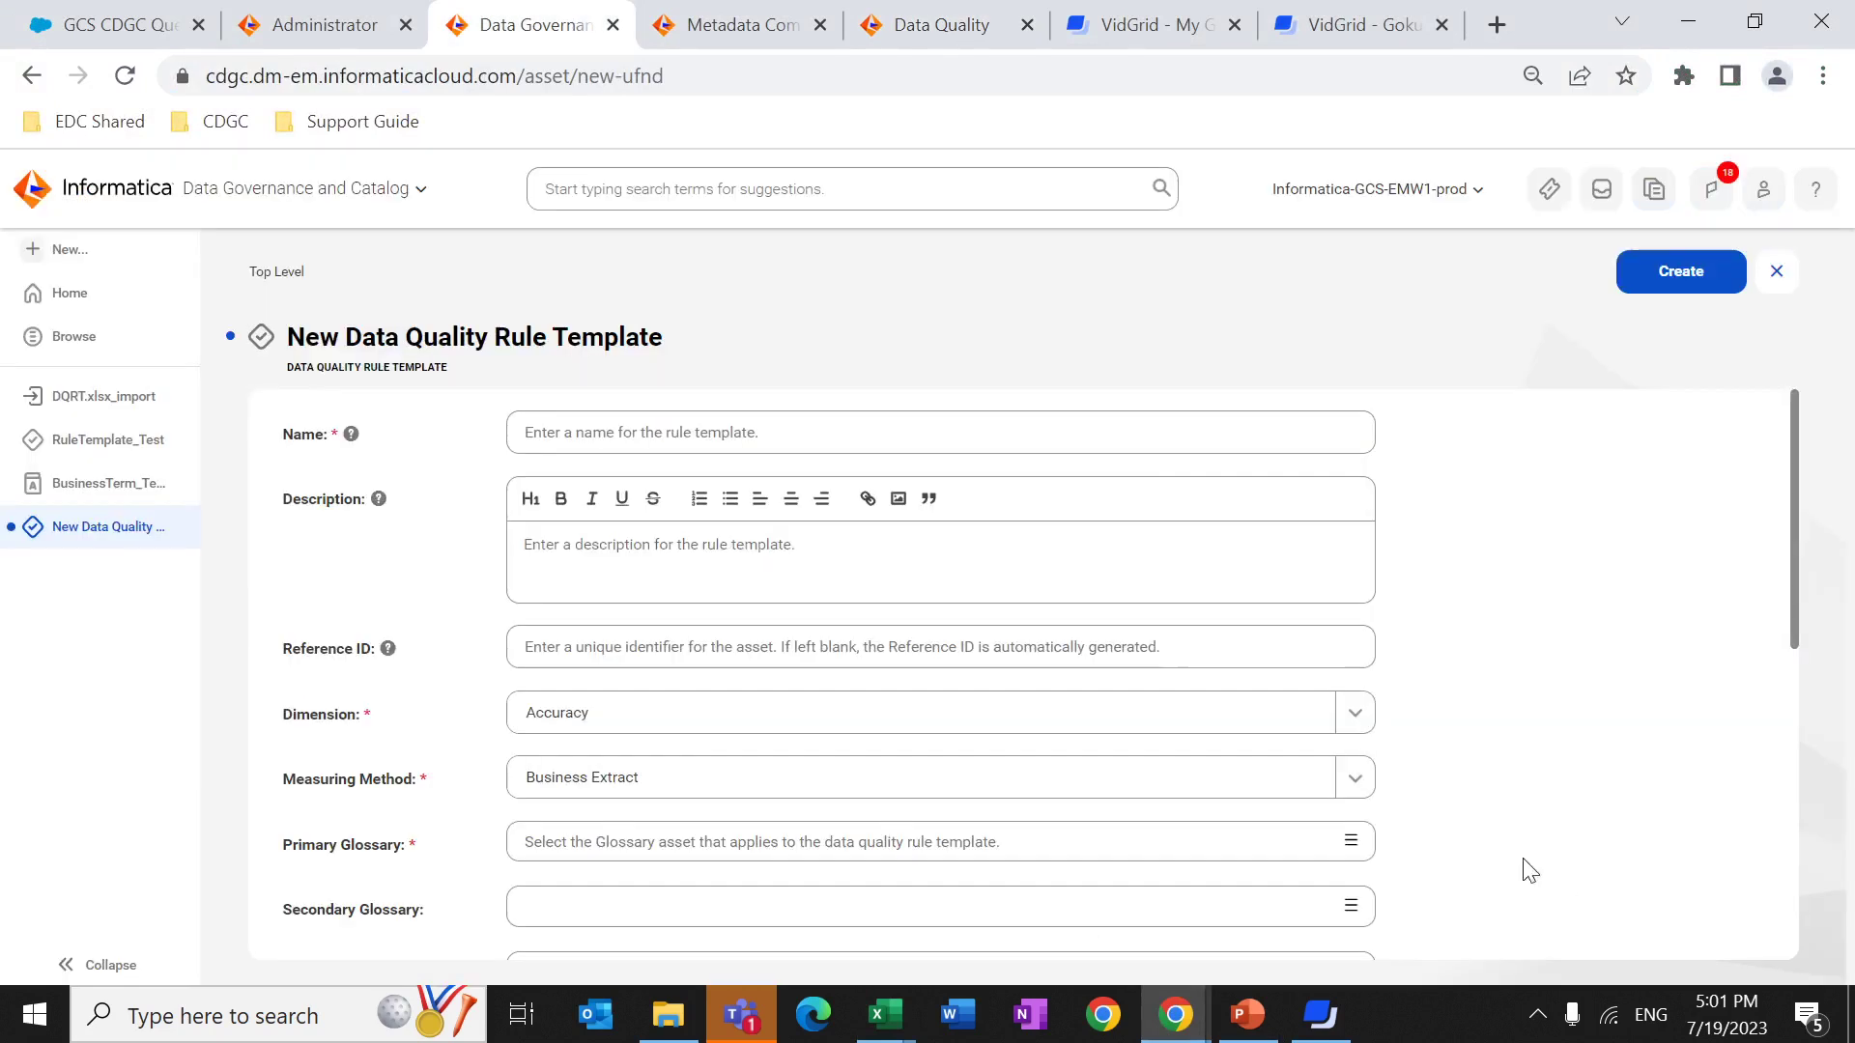
pyautogui.click(137, 253)
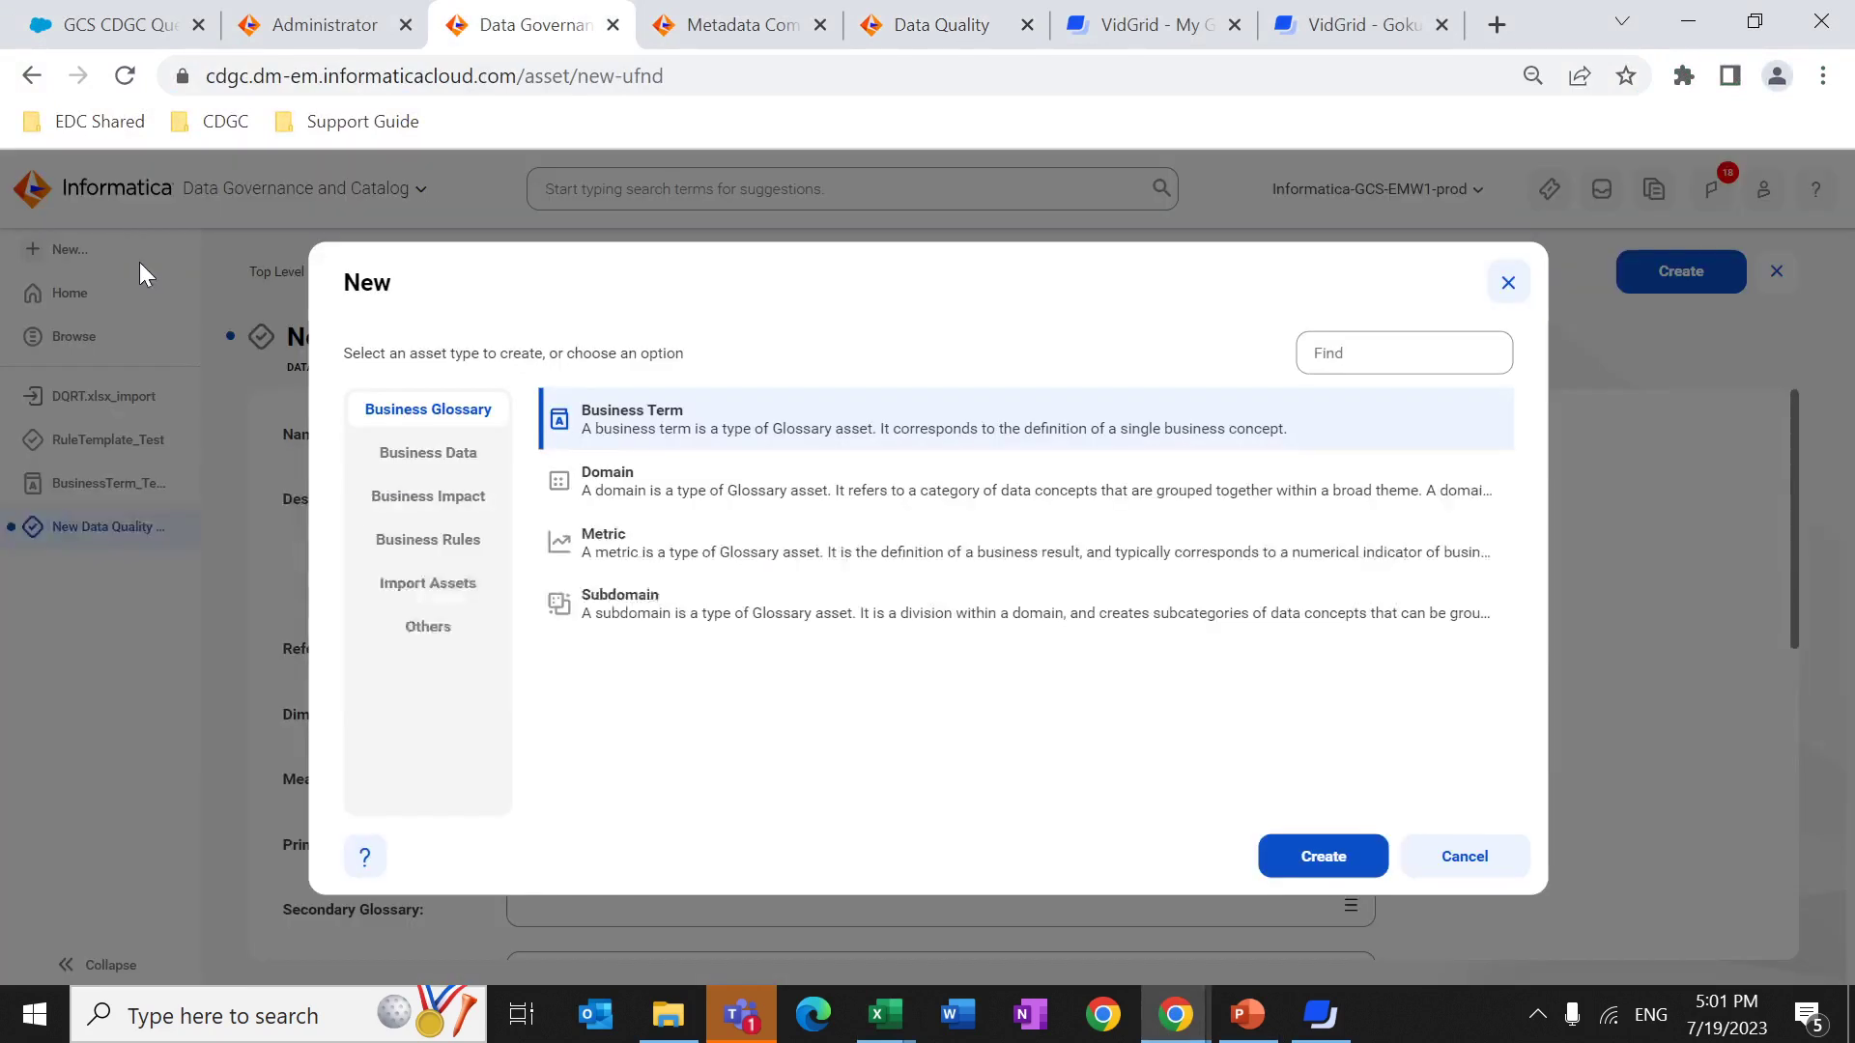
pyautogui.click(415, 581)
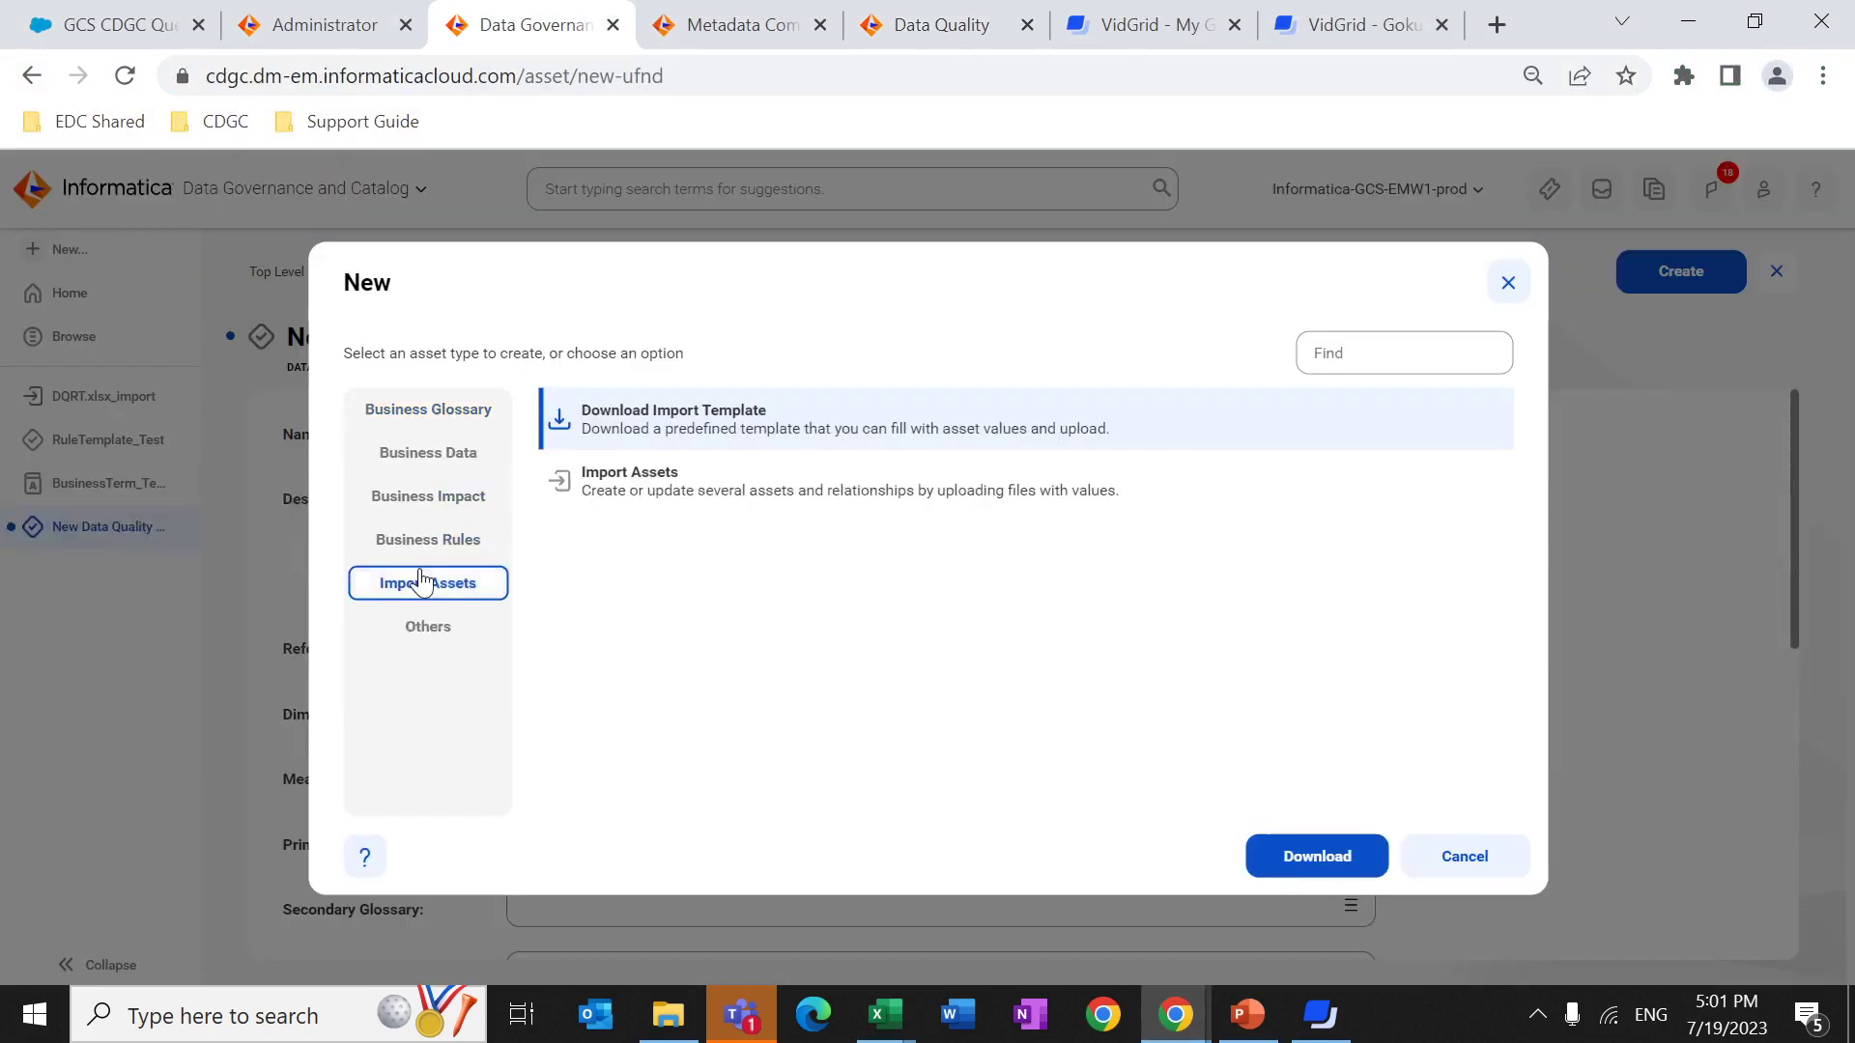
pyautogui.click(635, 501)
pyautogui.click(1314, 857)
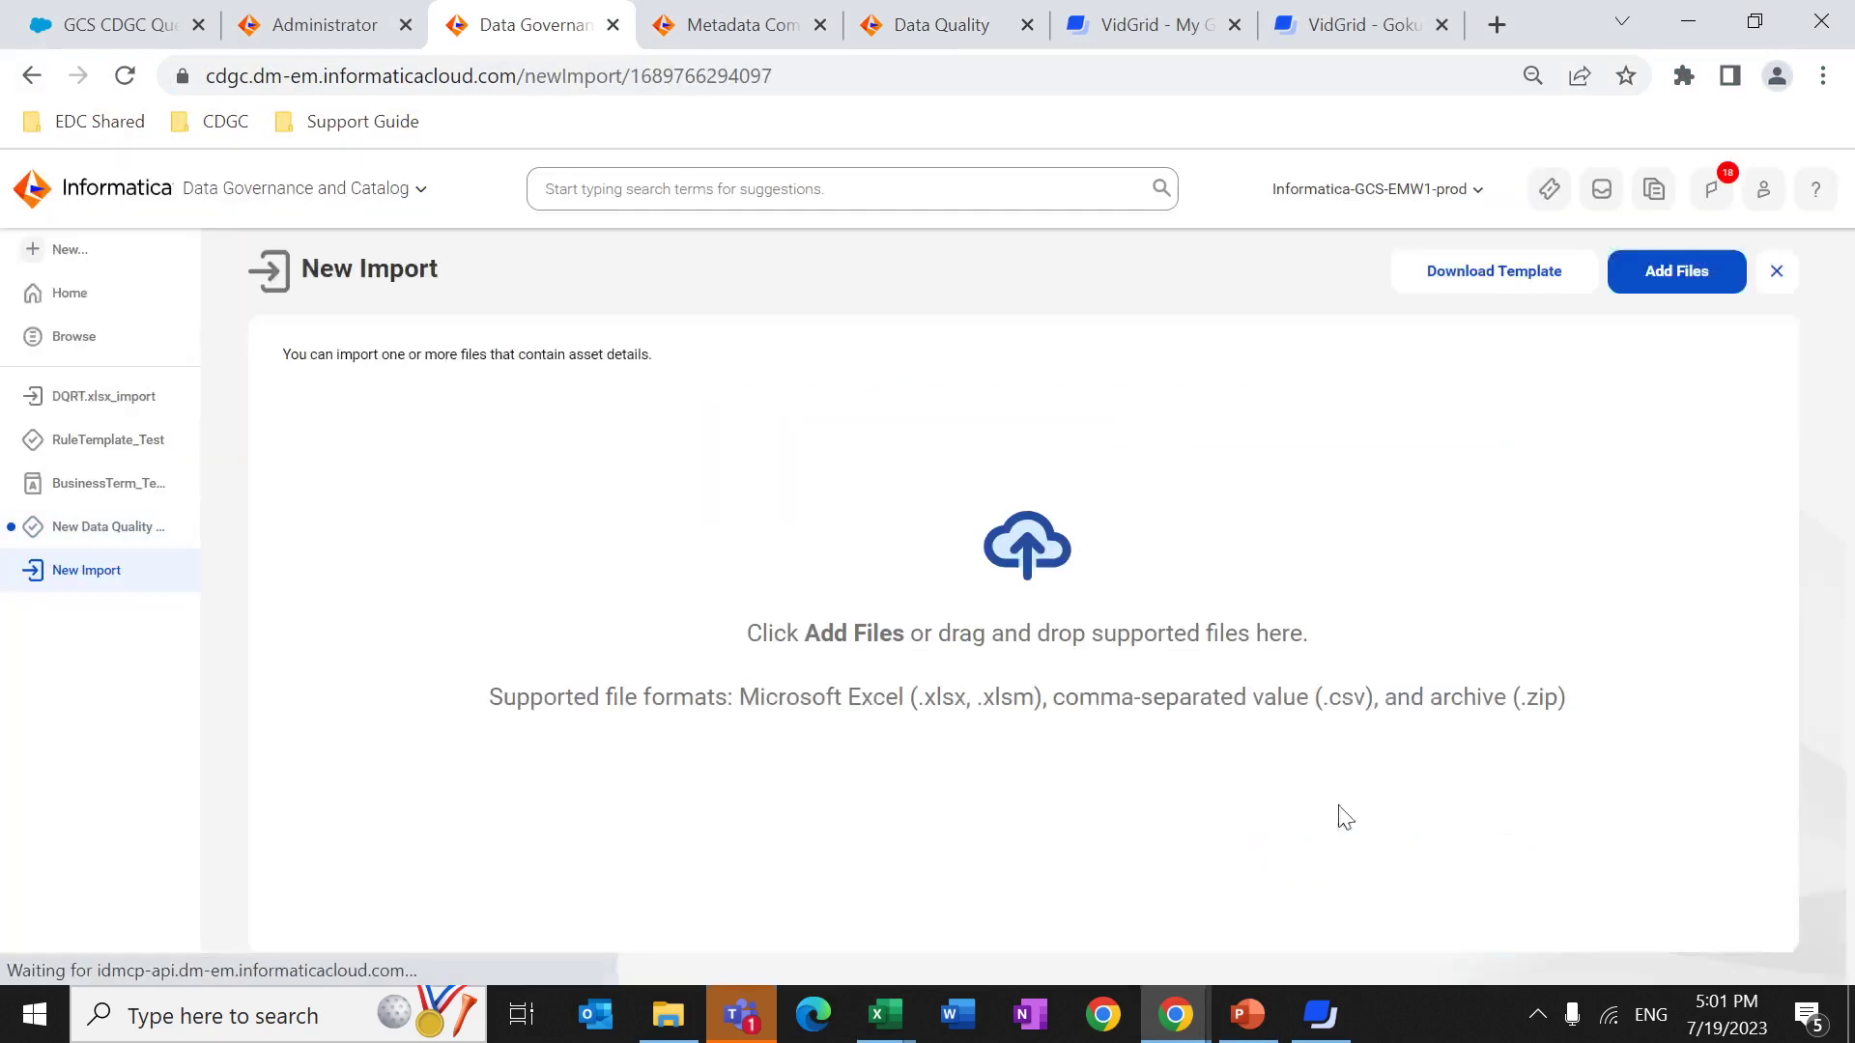
# Upload DQRT.xlsx to the new import and back out of the import confirmation.
pyautogui.click(1675, 274)
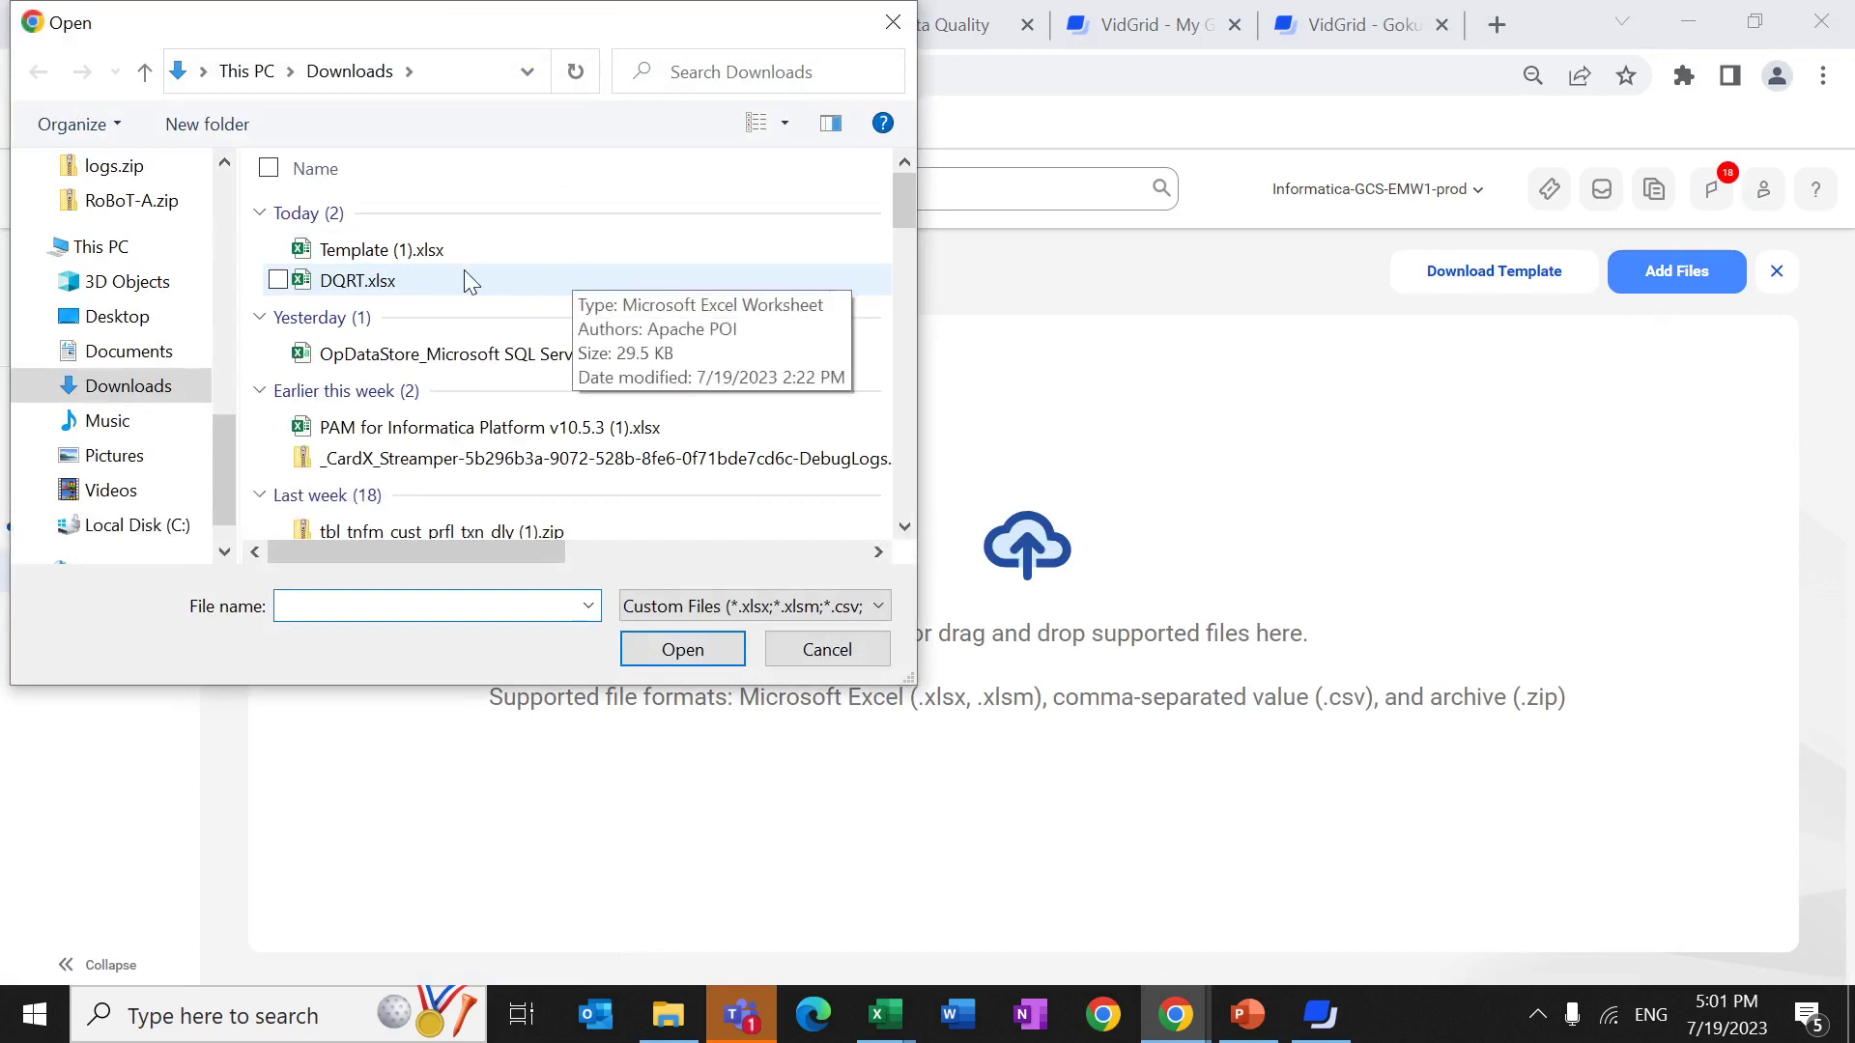
pyautogui.click(392, 286)
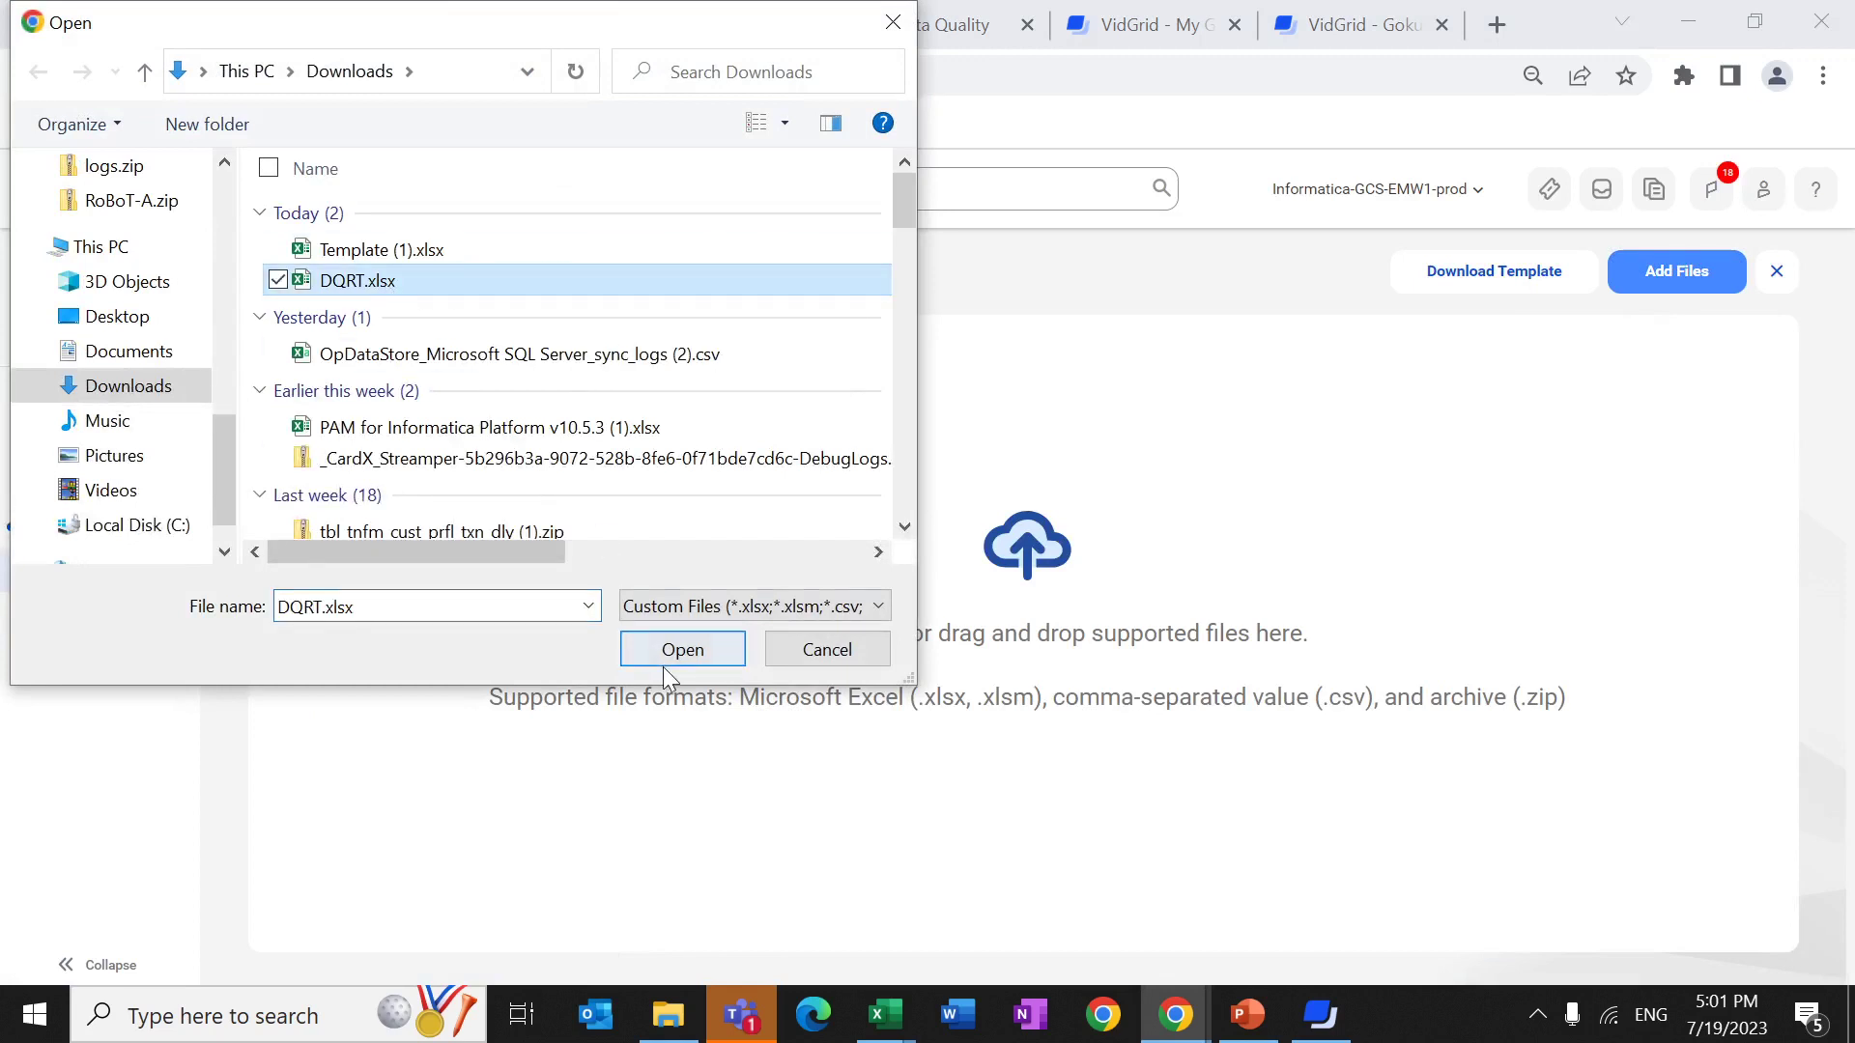
pyautogui.click(682, 649)
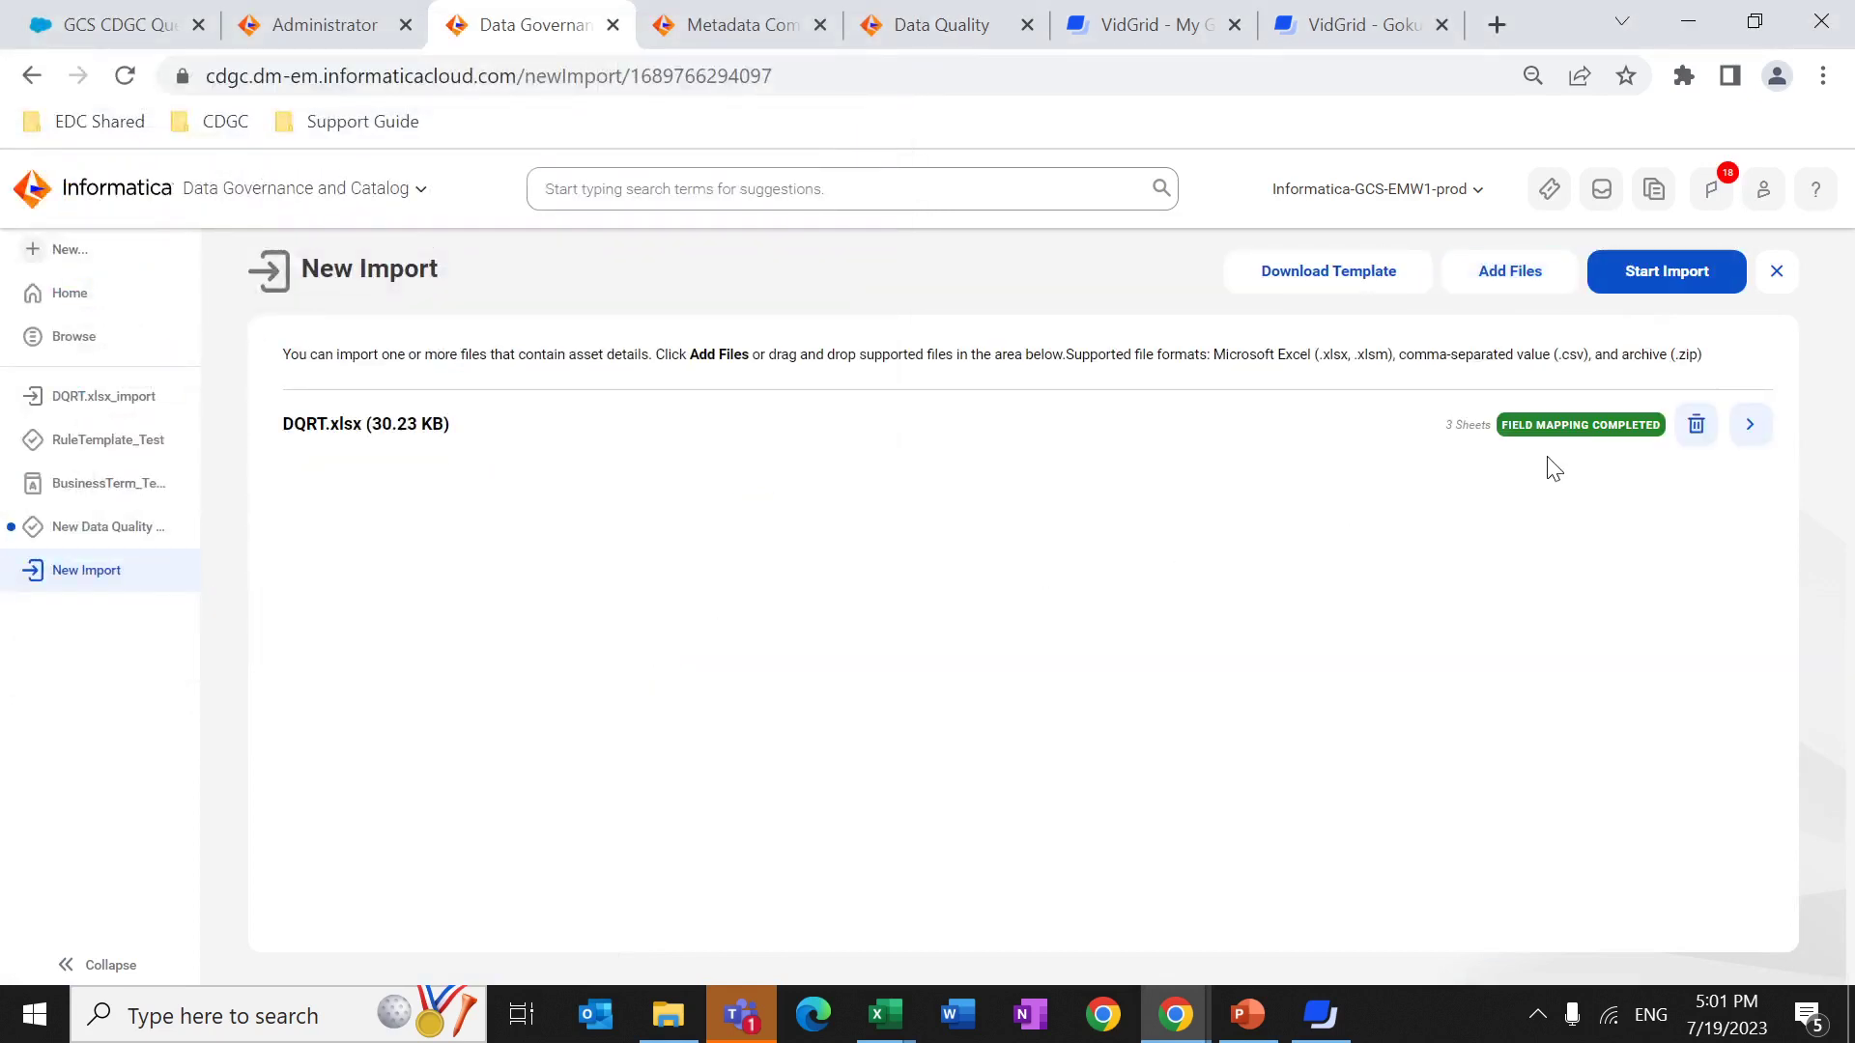
pyautogui.click(1697, 283)
pyautogui.click(1278, 775)
pyautogui.click(1525, 275)
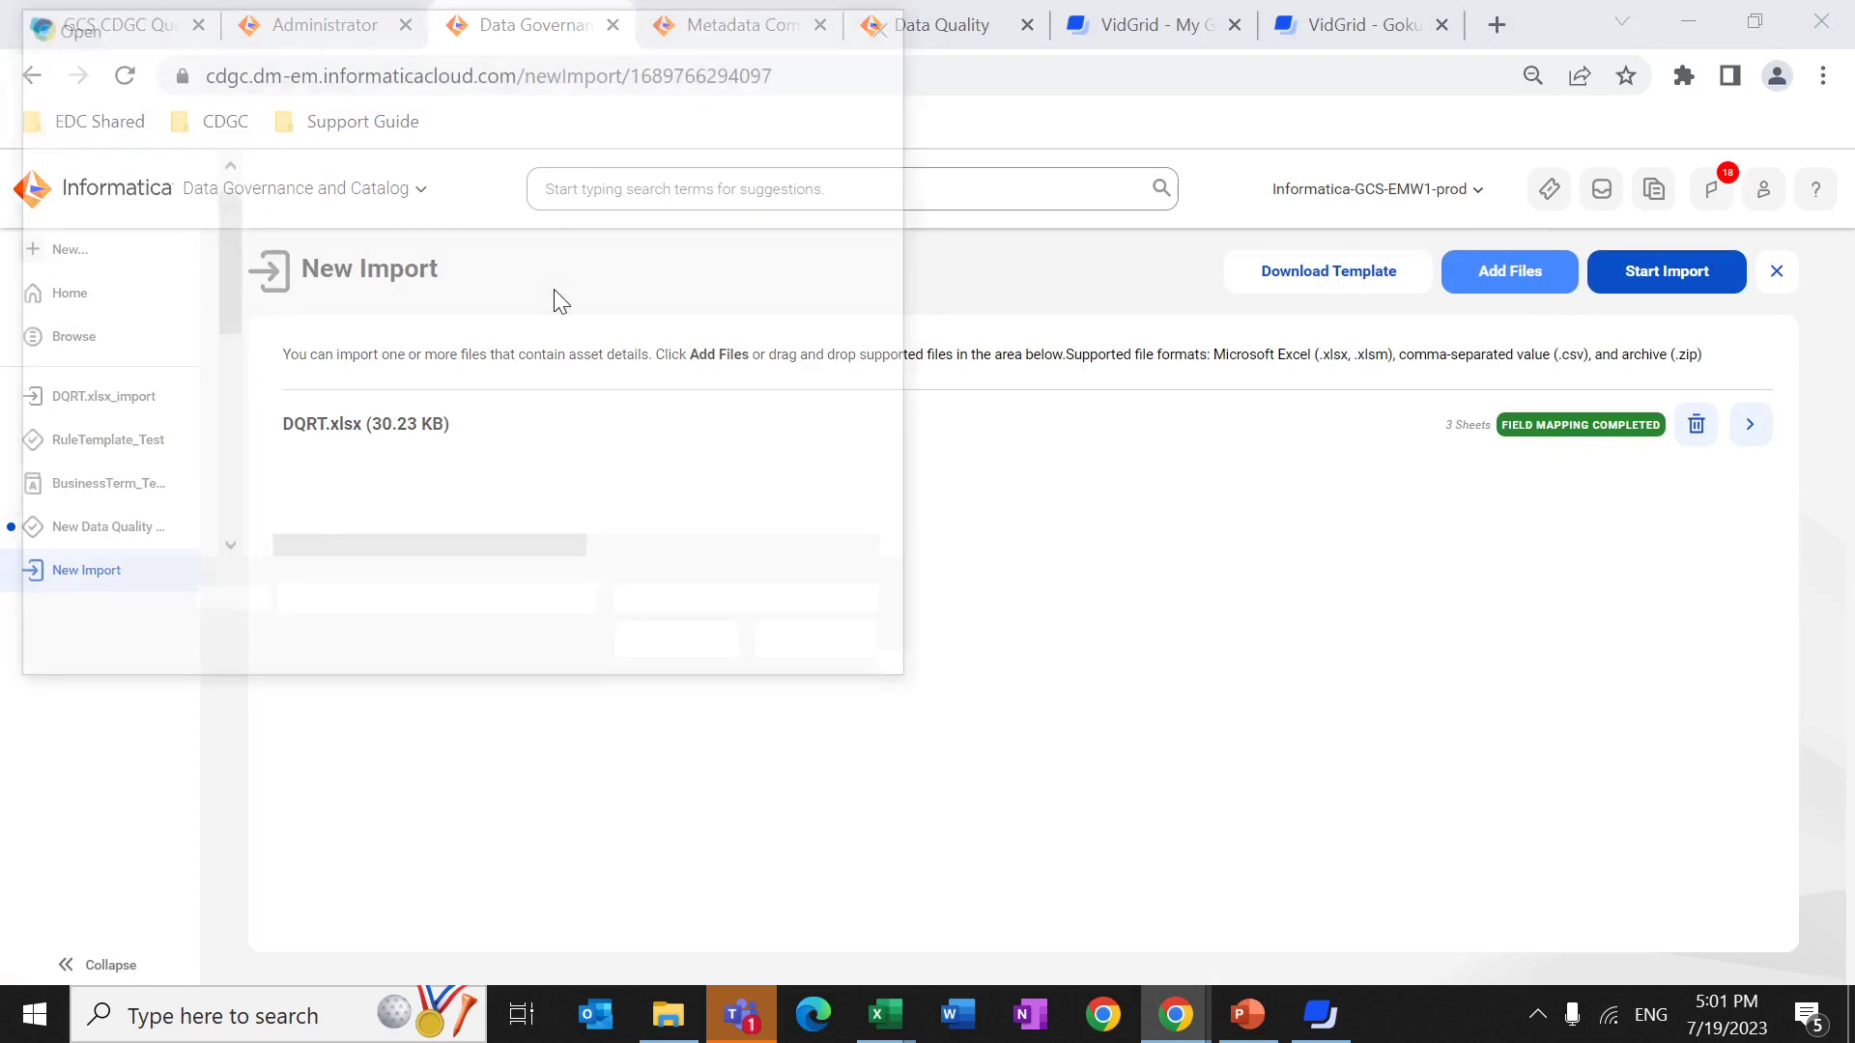
pyautogui.click(387, 249)
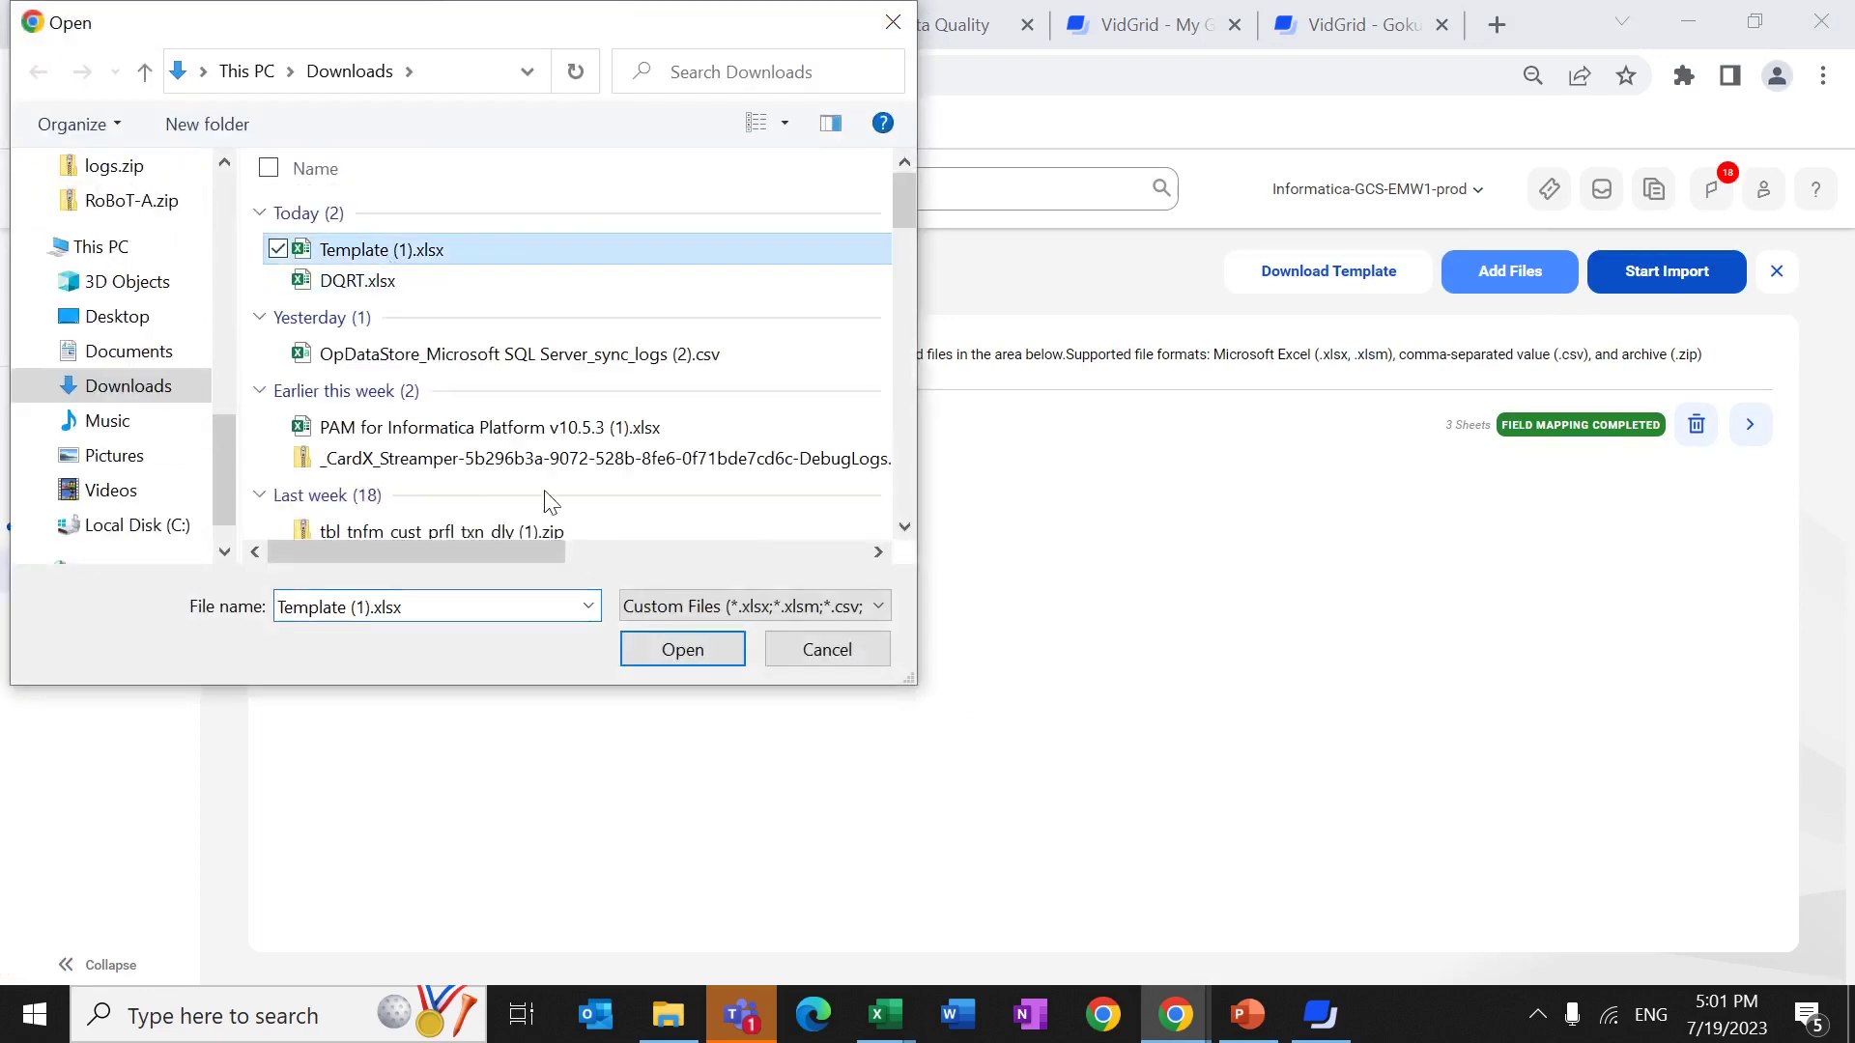
pyautogui.click(682, 645)
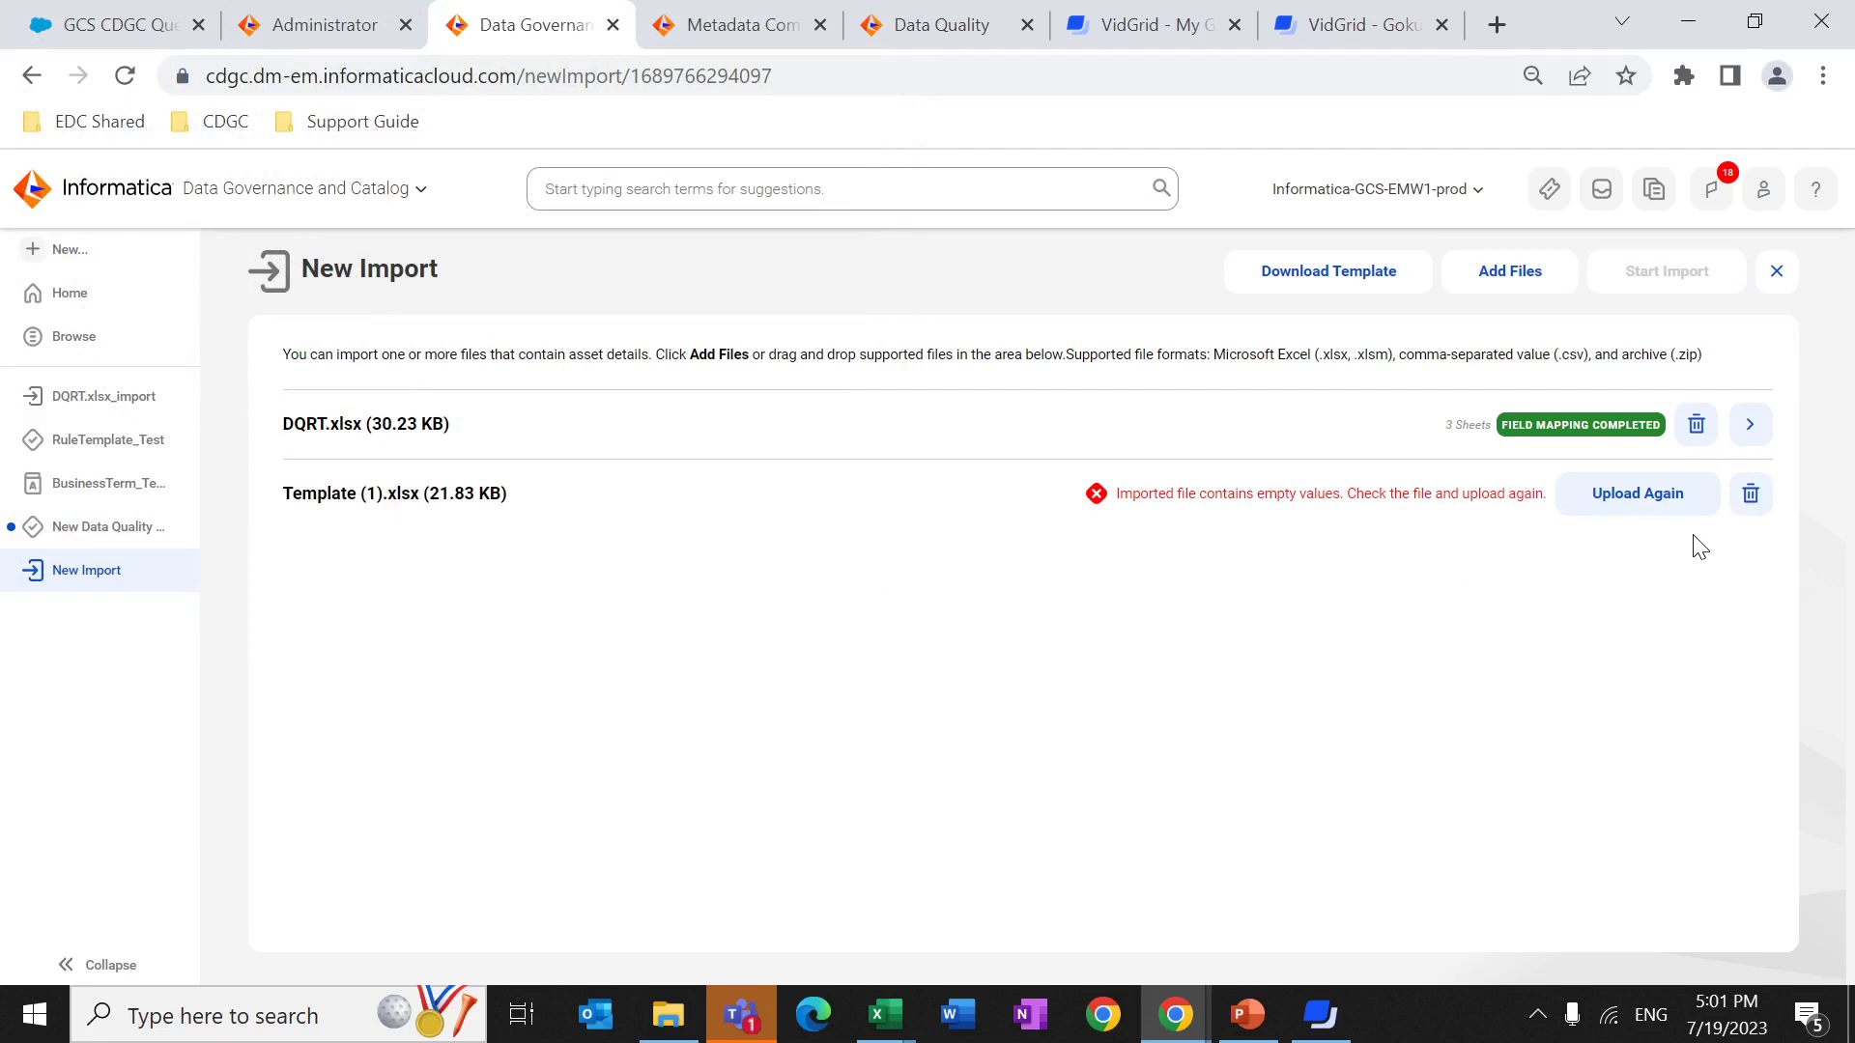
pyautogui.click(1609, 491)
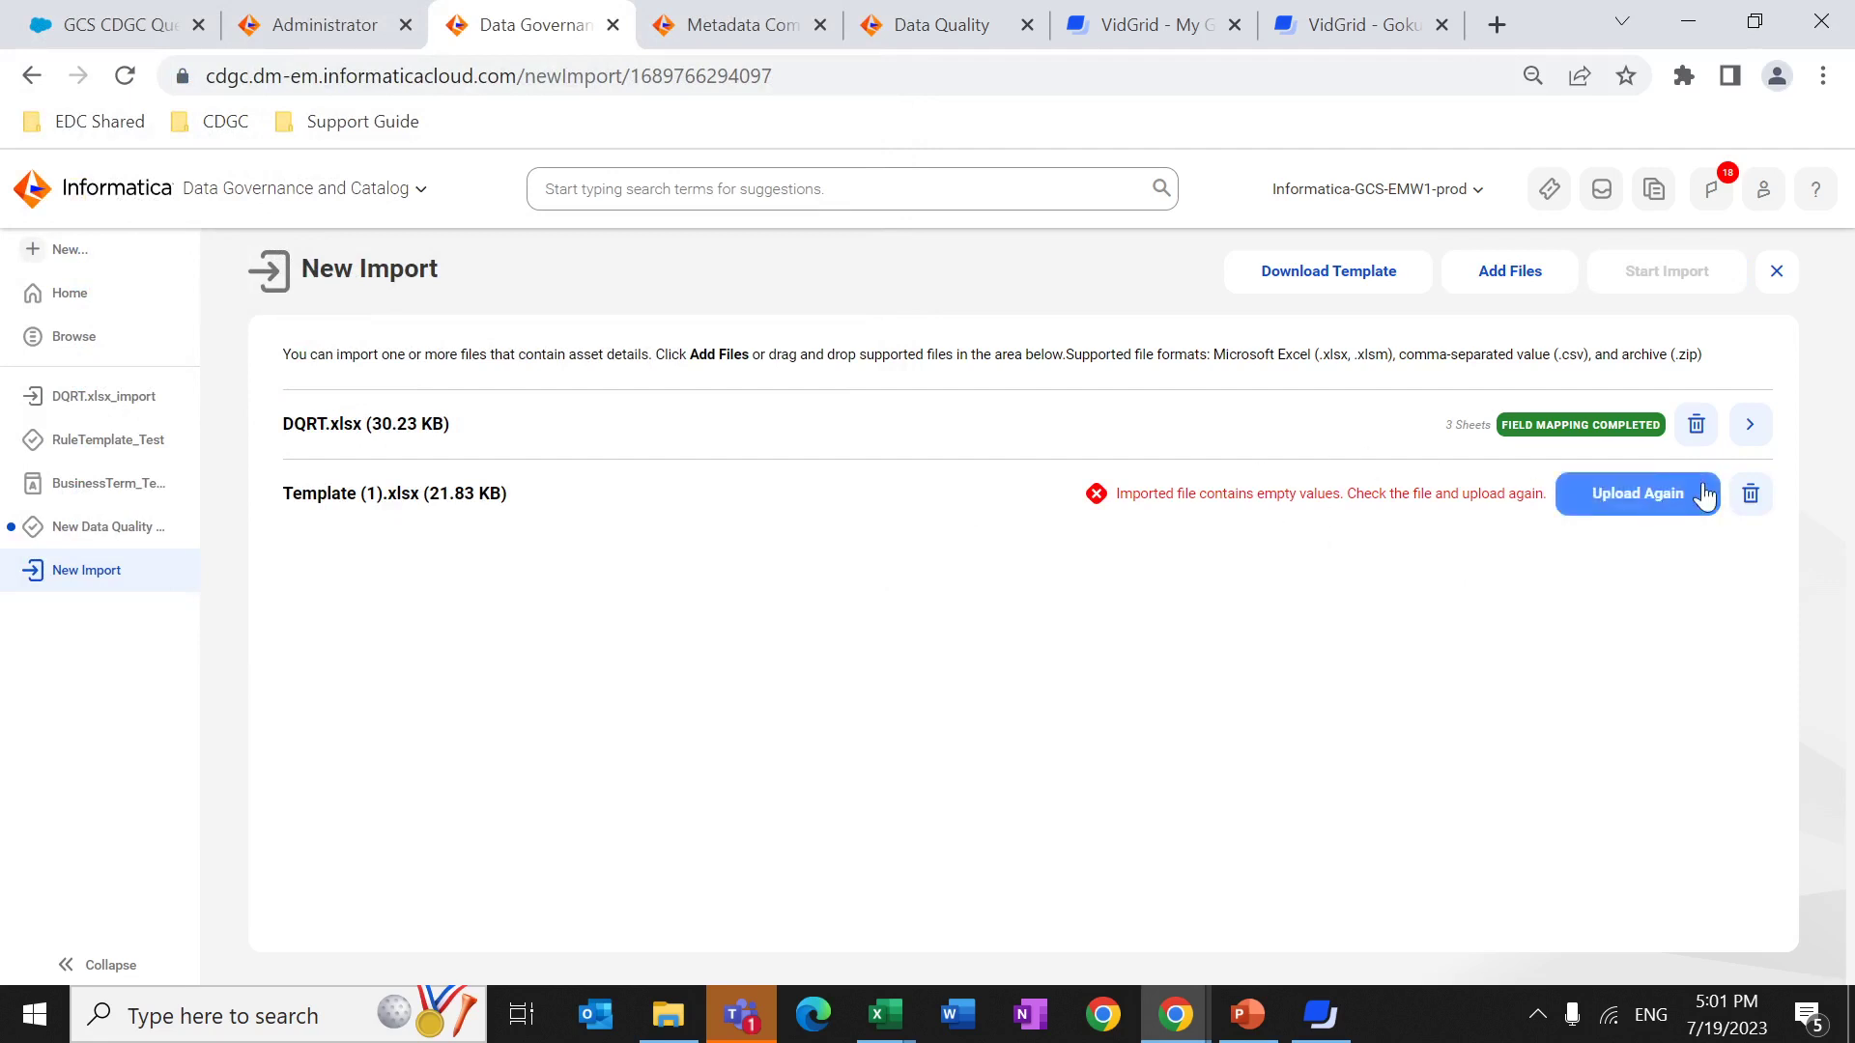
pyautogui.click(1750, 494)
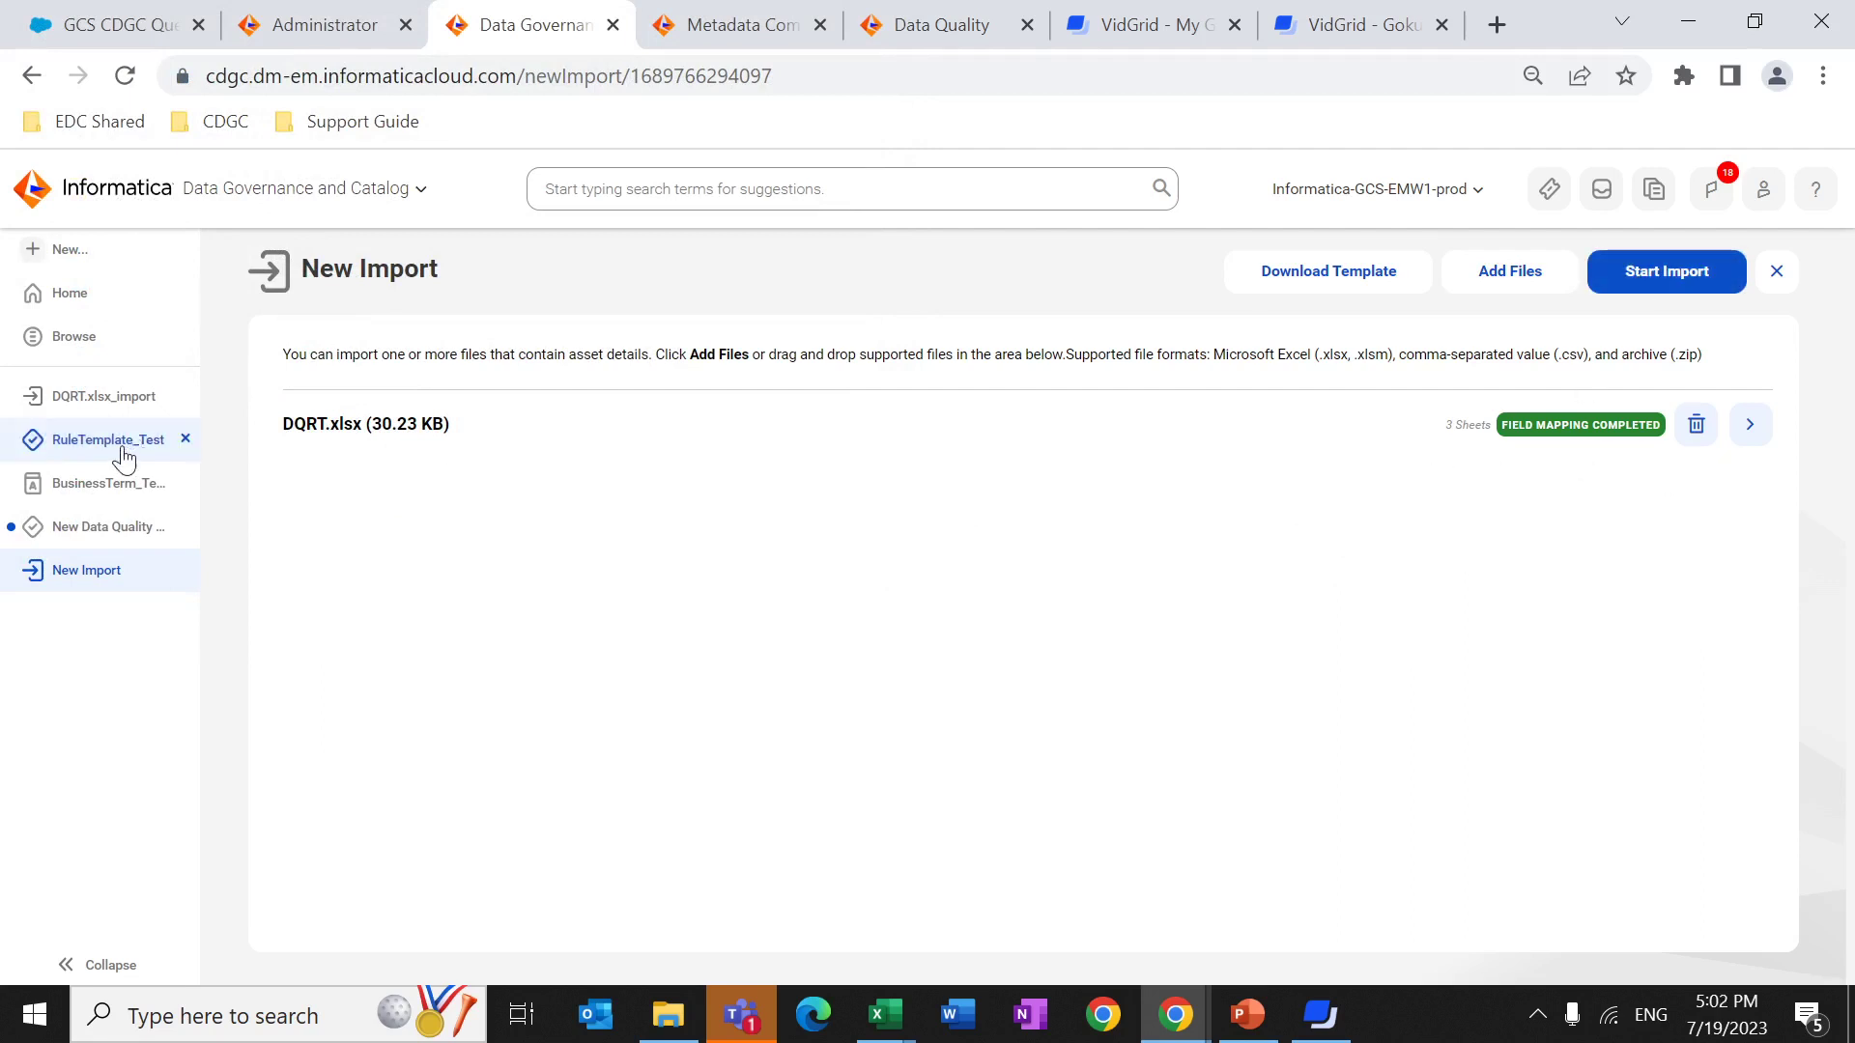
# Review the DQRT.xlsx_import job status, summary and imported assets: 3 created, none failed.
pyautogui.click(101, 407)
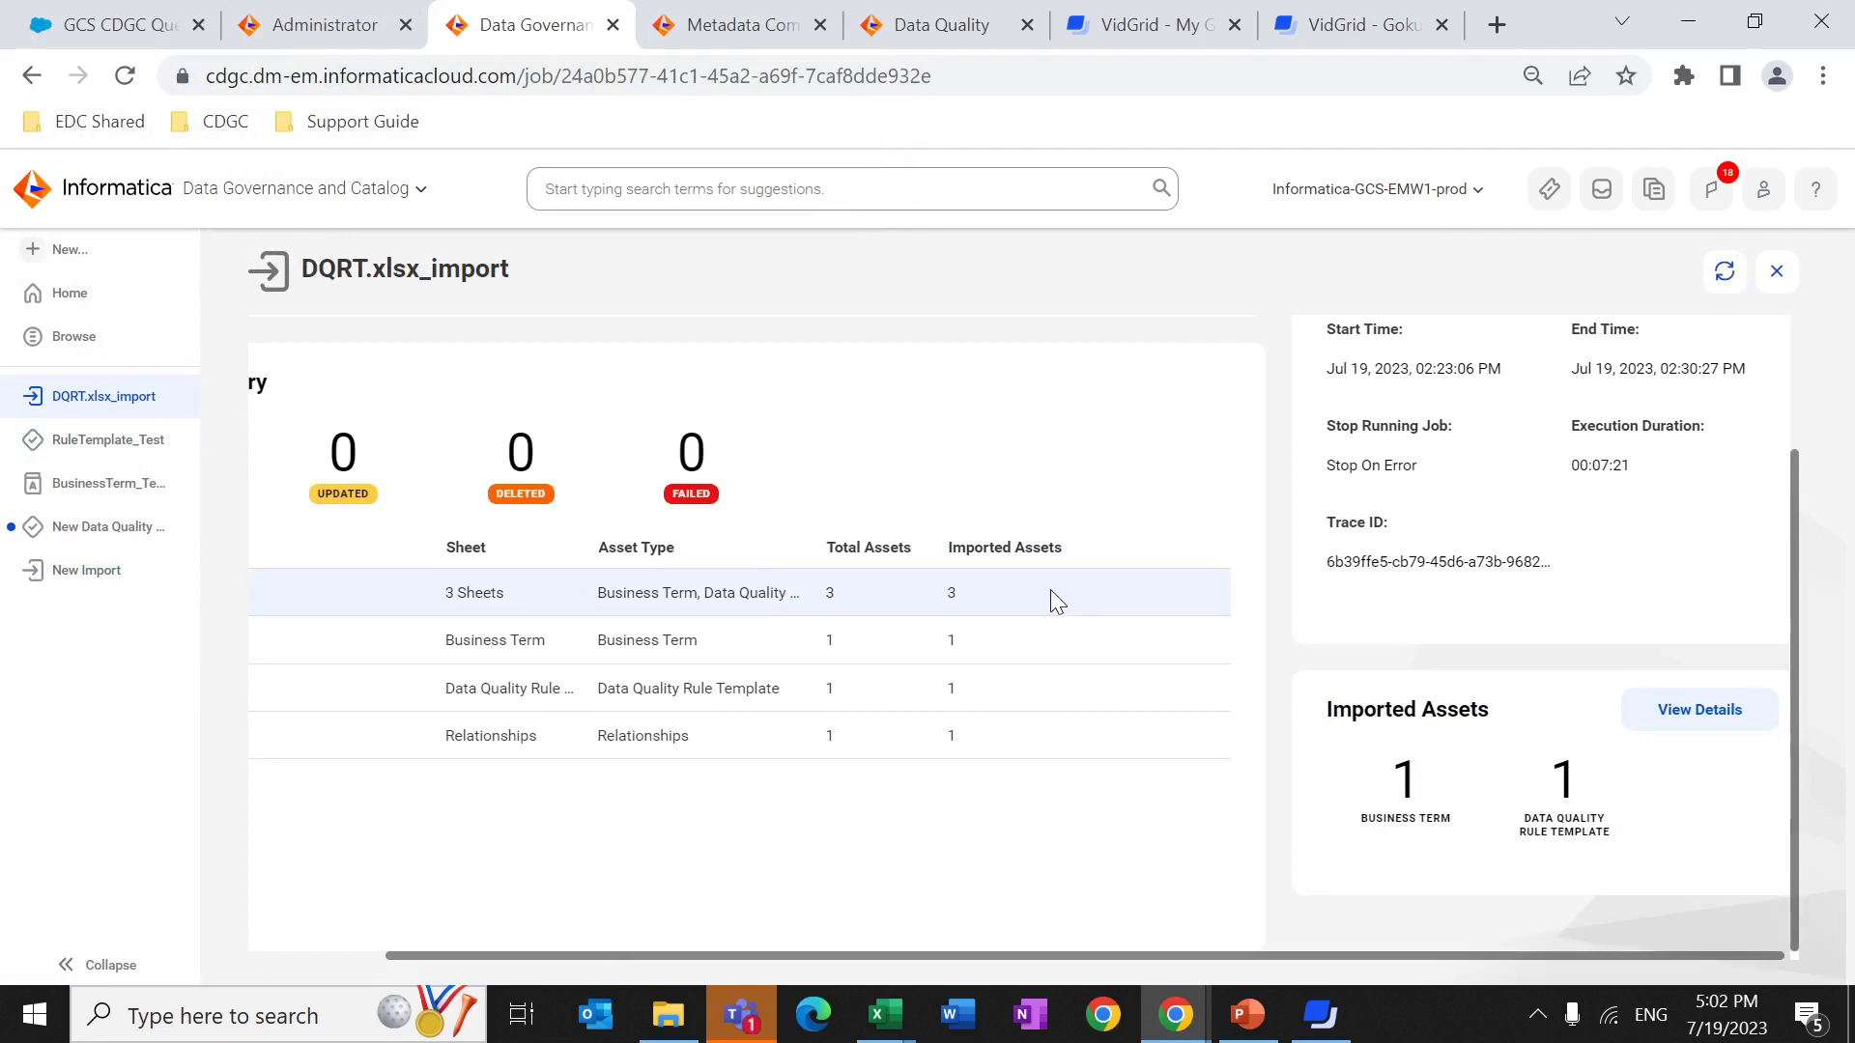
pyautogui.scroll(2, 1052, 589)
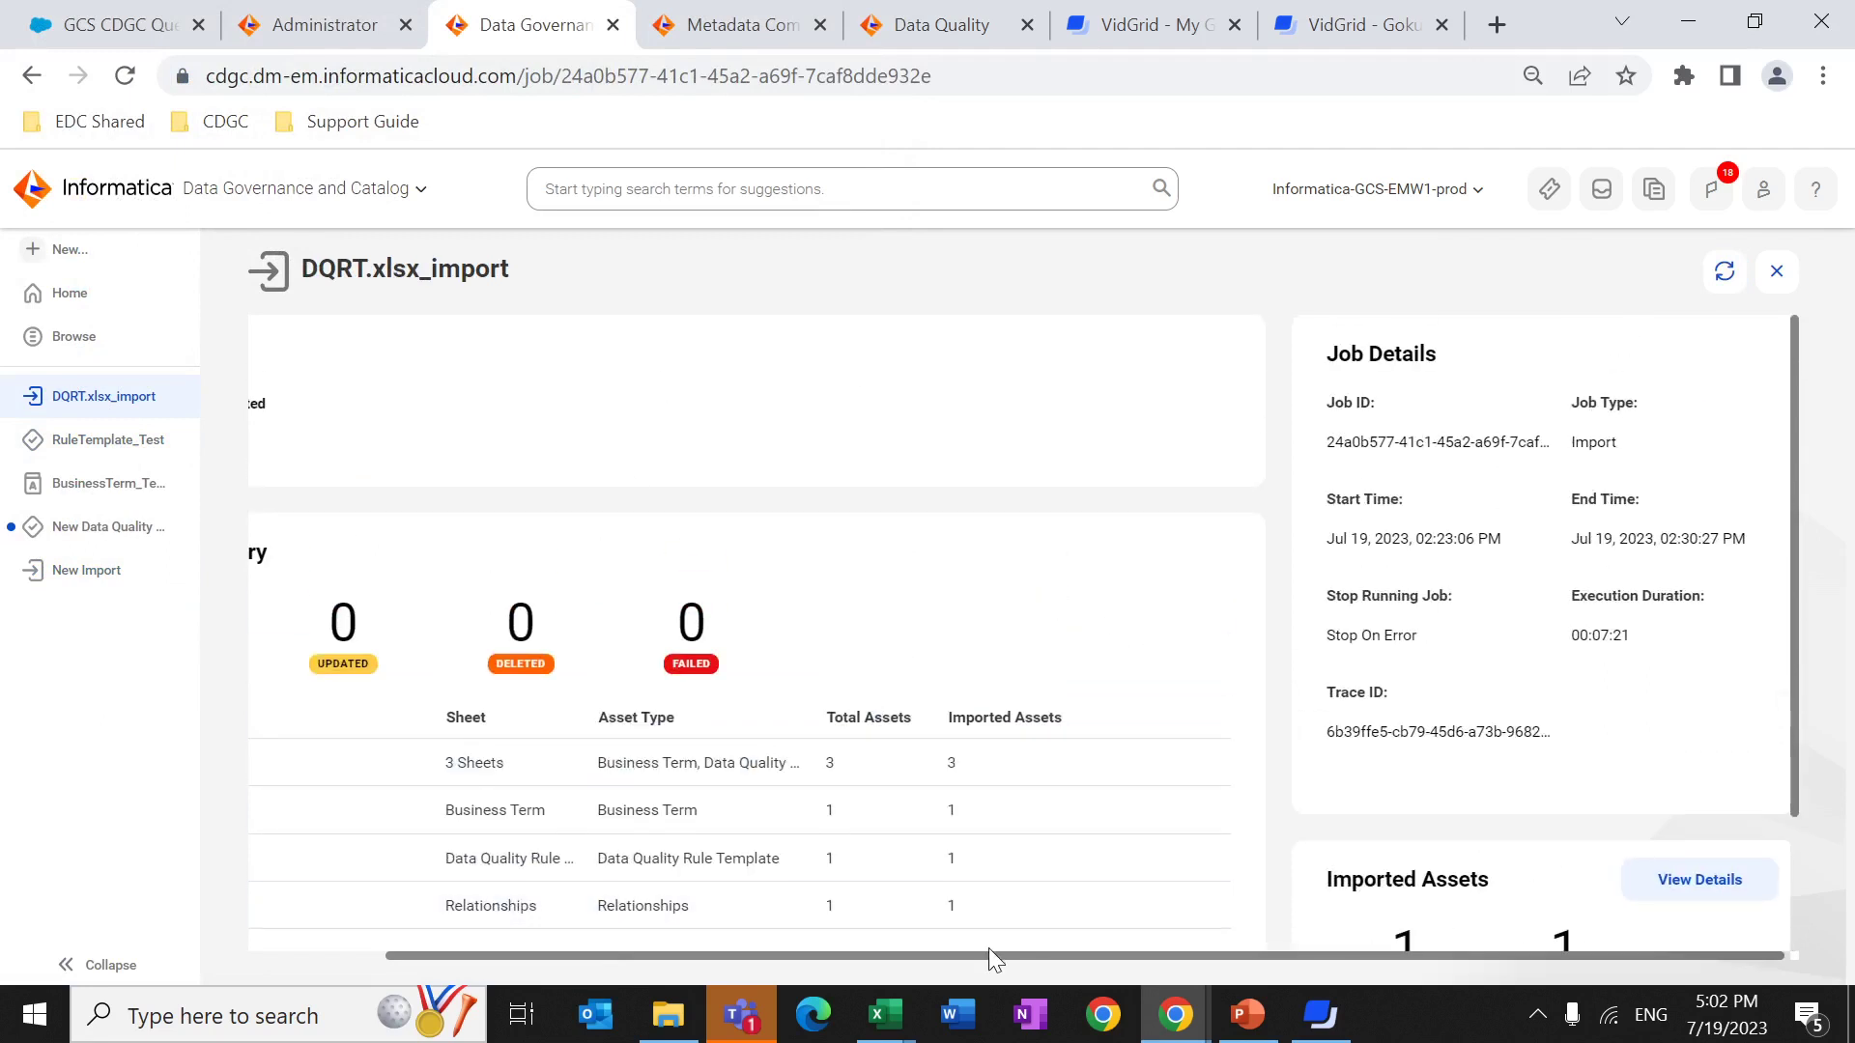
pyautogui.moveTo(990, 952); pyautogui.dragTo(852, 953)
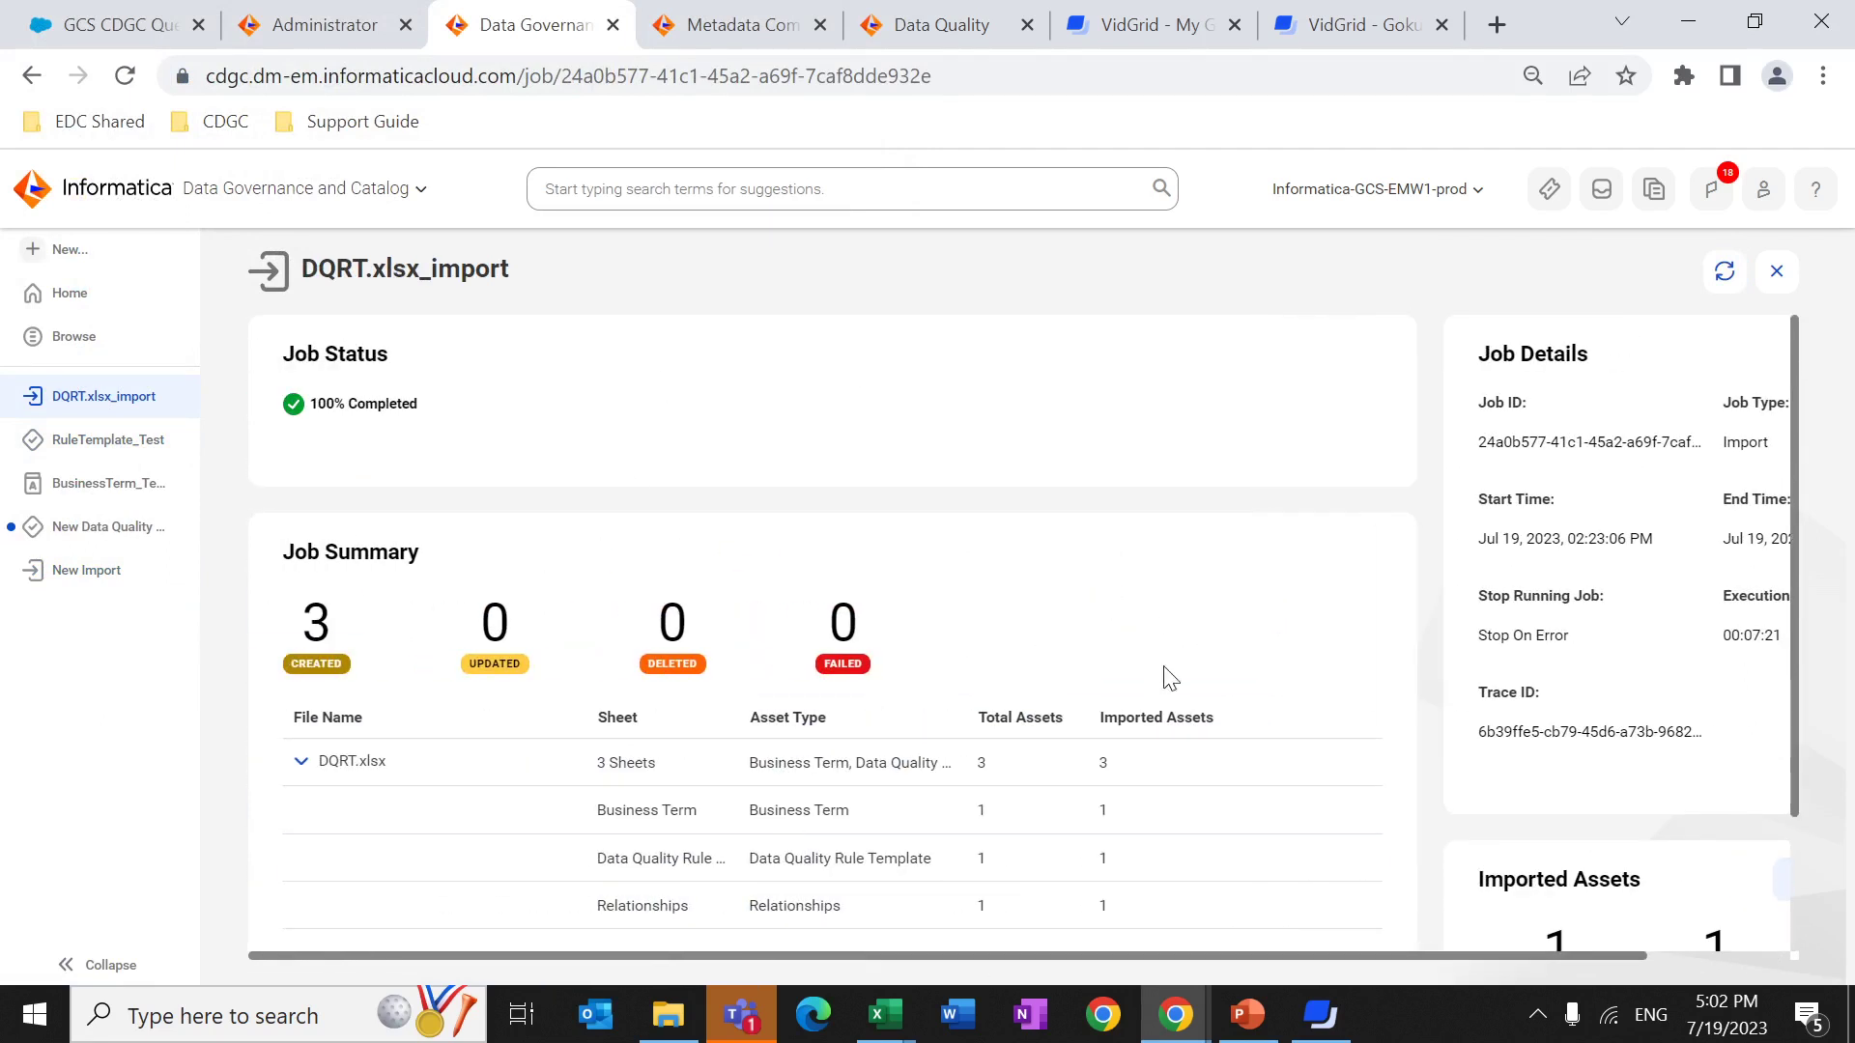
pyautogui.scroll(-2, 405, 560)
pyautogui.moveTo(310, 484); pyautogui.dragTo(340, 523)
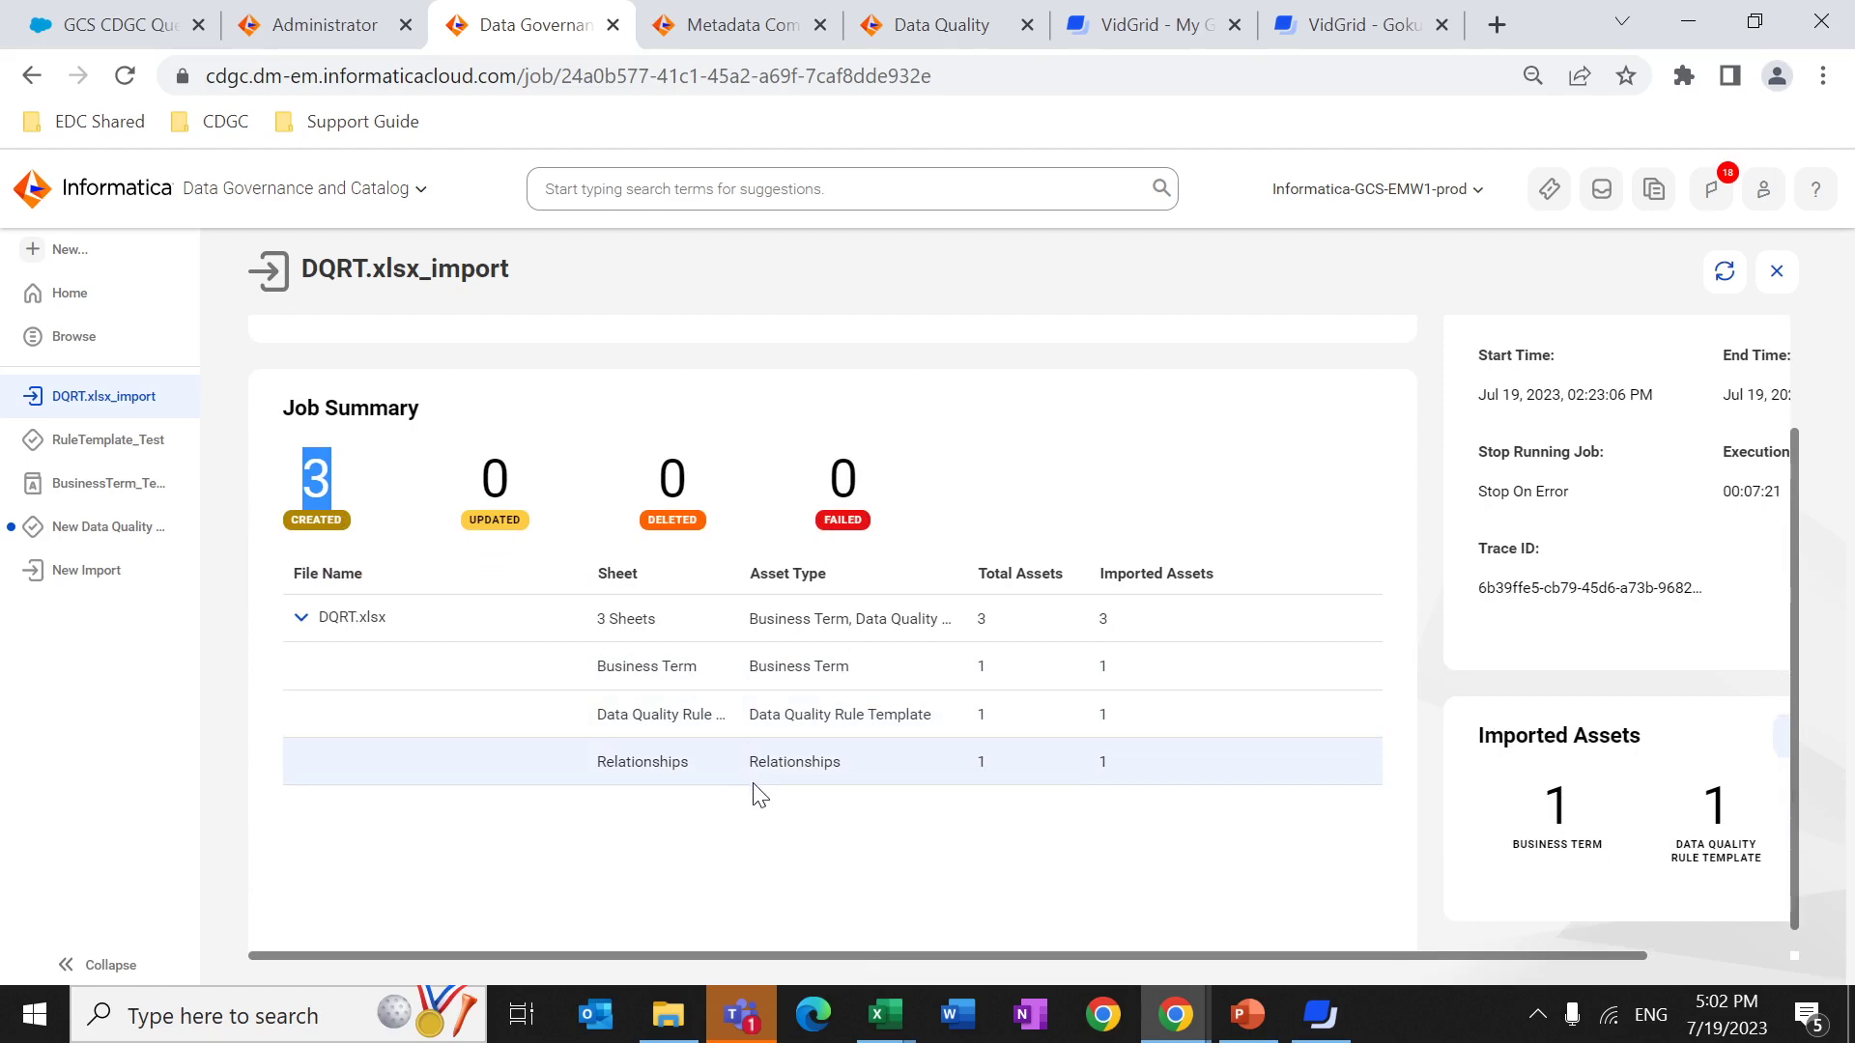
pyautogui.moveTo(1575, 949); pyautogui.dragTo(1735, 933)
pyautogui.click(1702, 715)
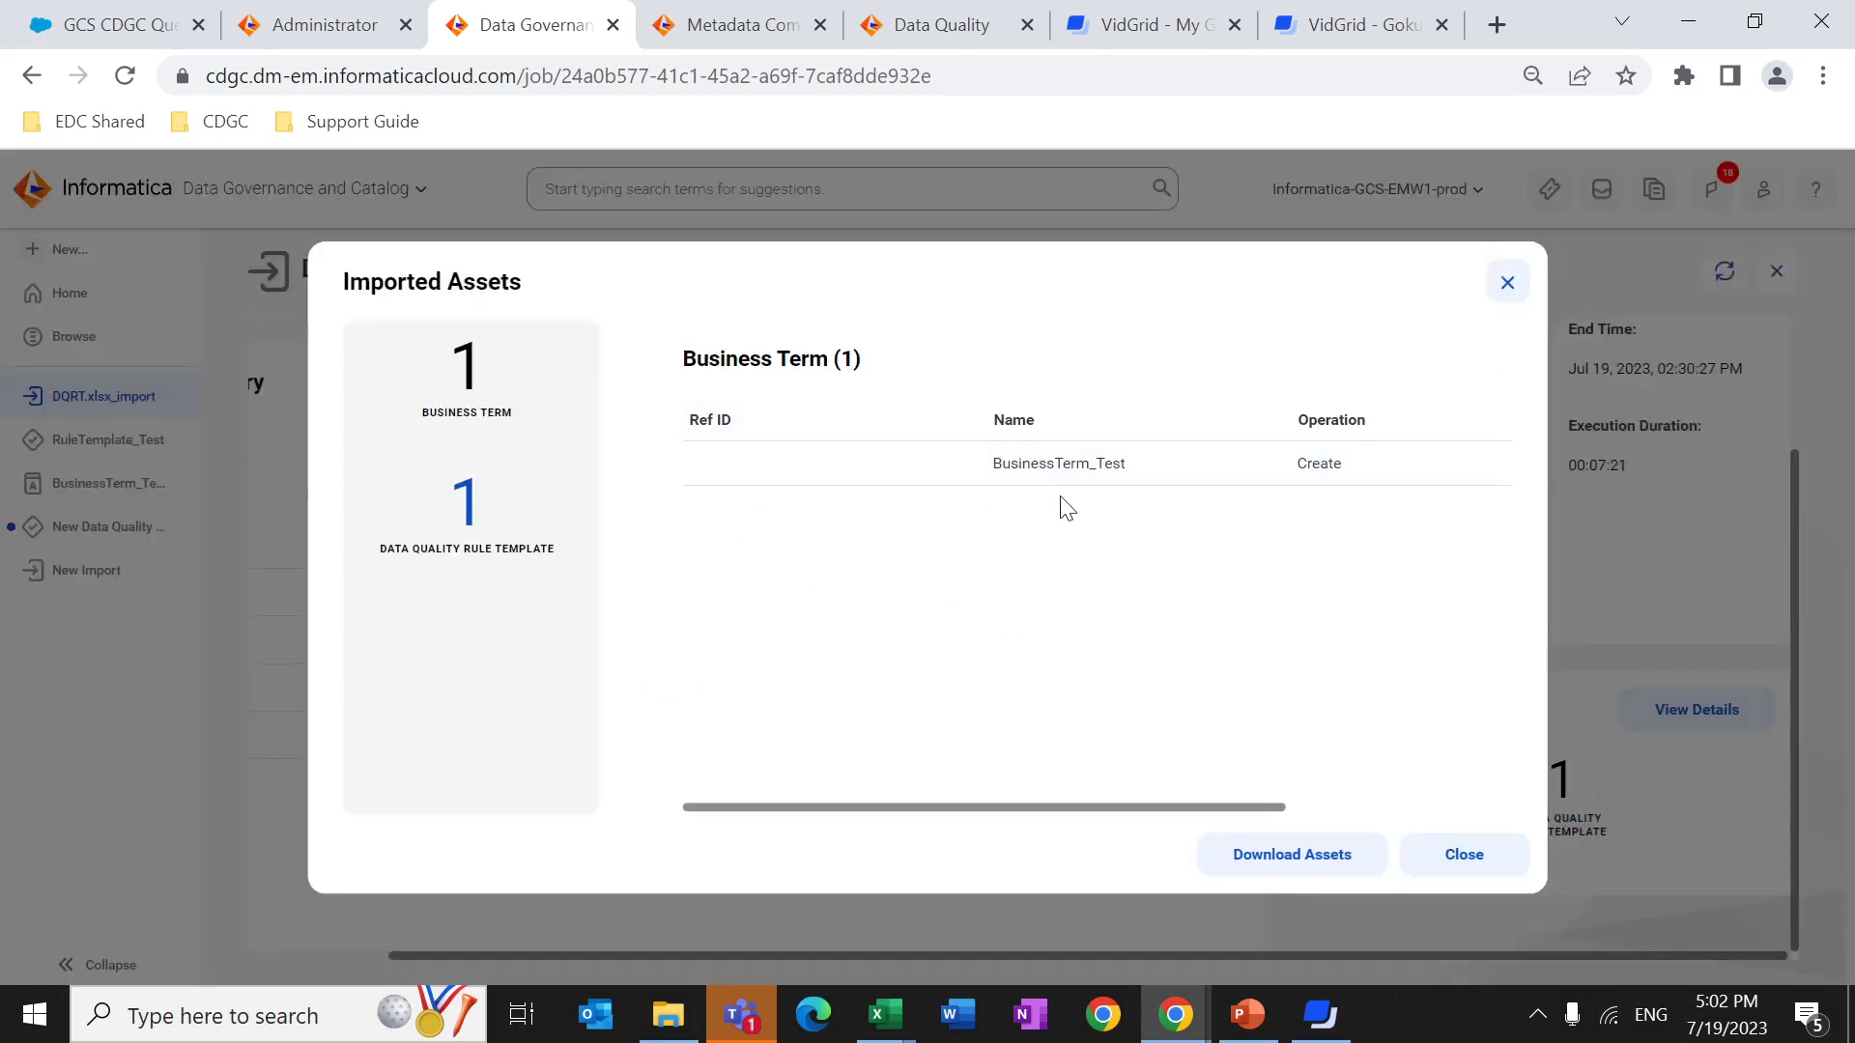
pyautogui.click(468, 522)
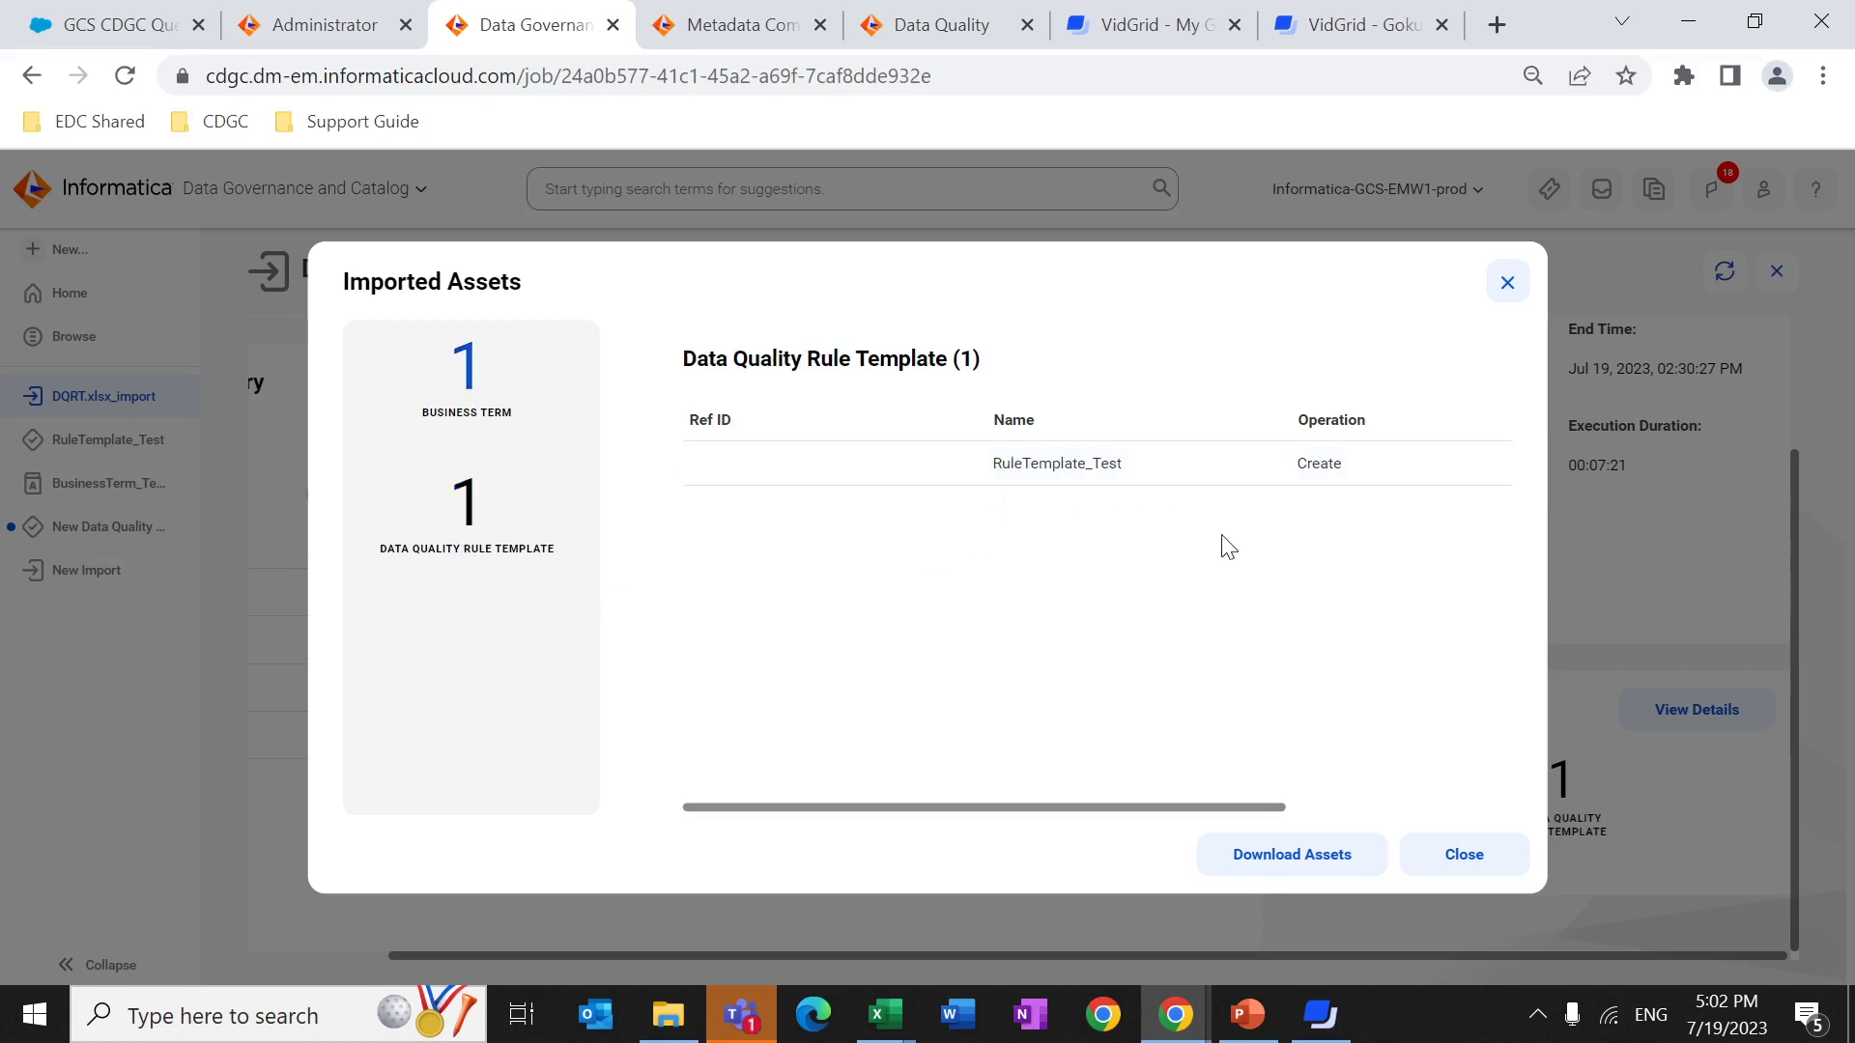
pyautogui.click(1455, 854)
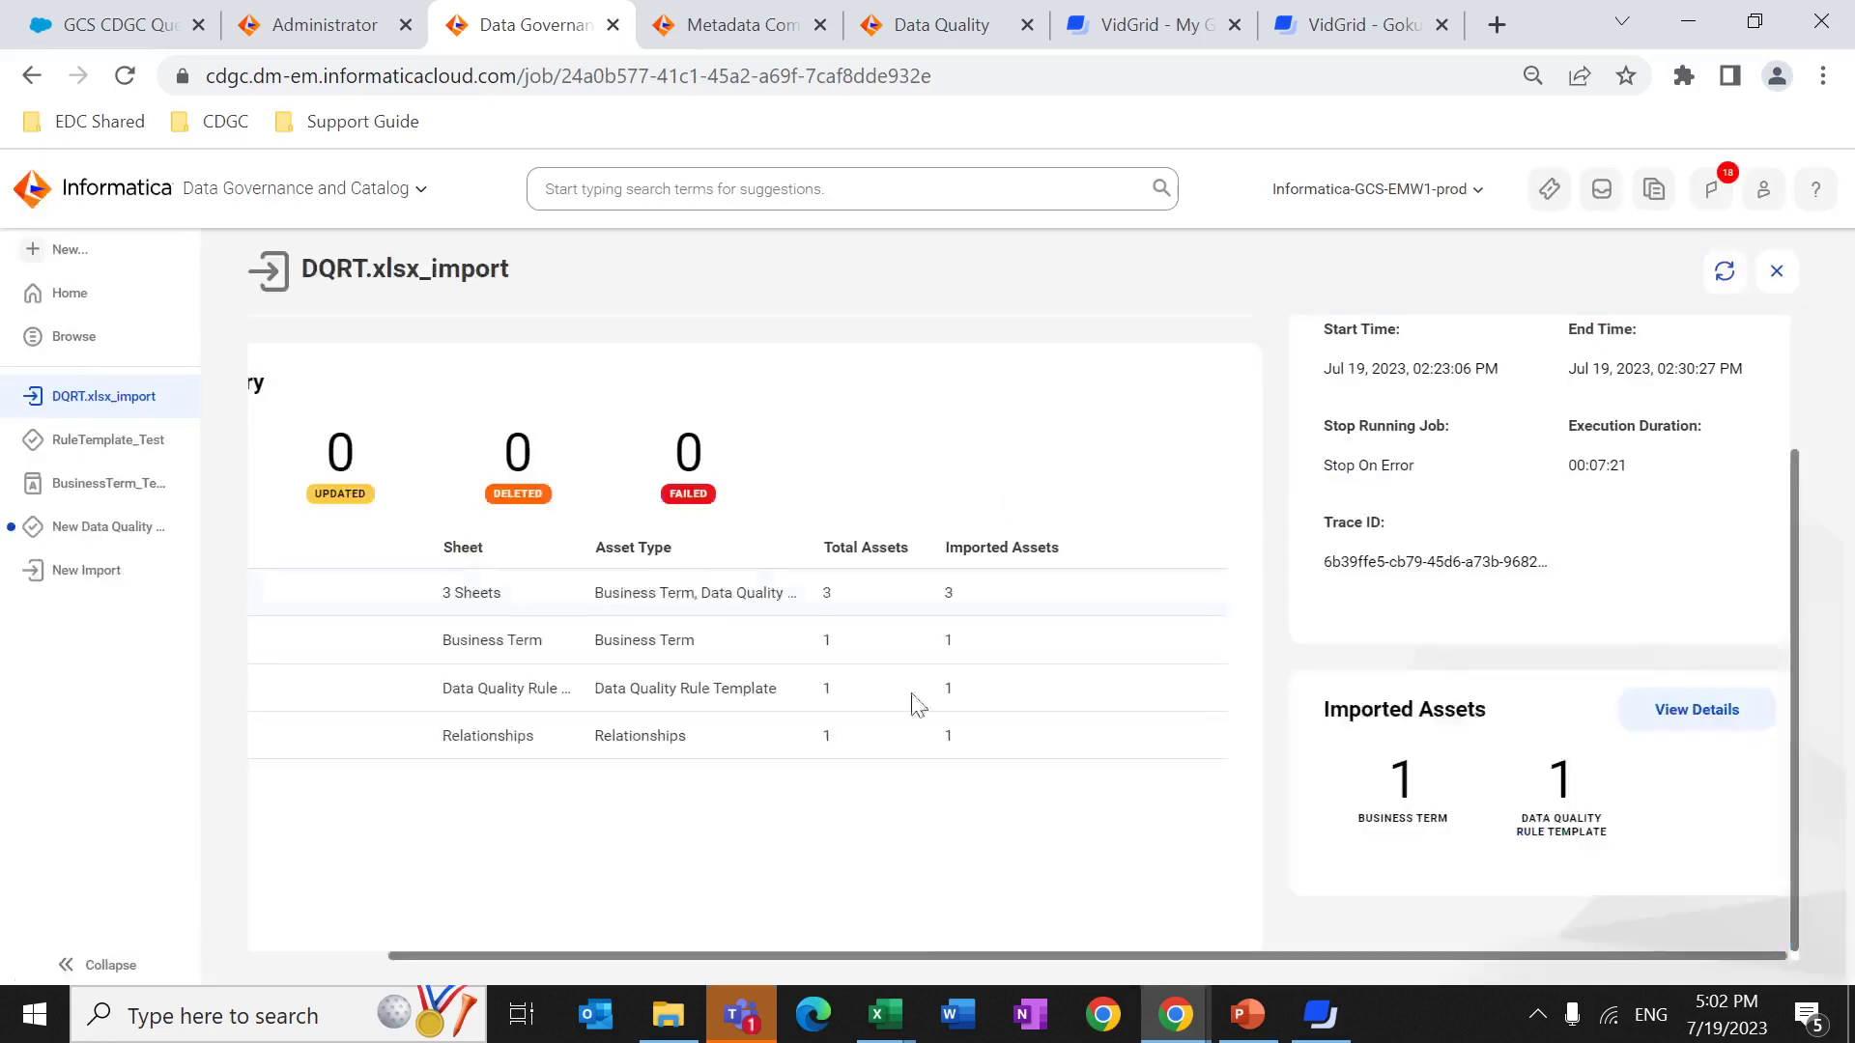
# Show BusinessTerm_Test's relationships as a table, listing RuleTemplate_Test as applying to it.
pyautogui.click(91, 451)
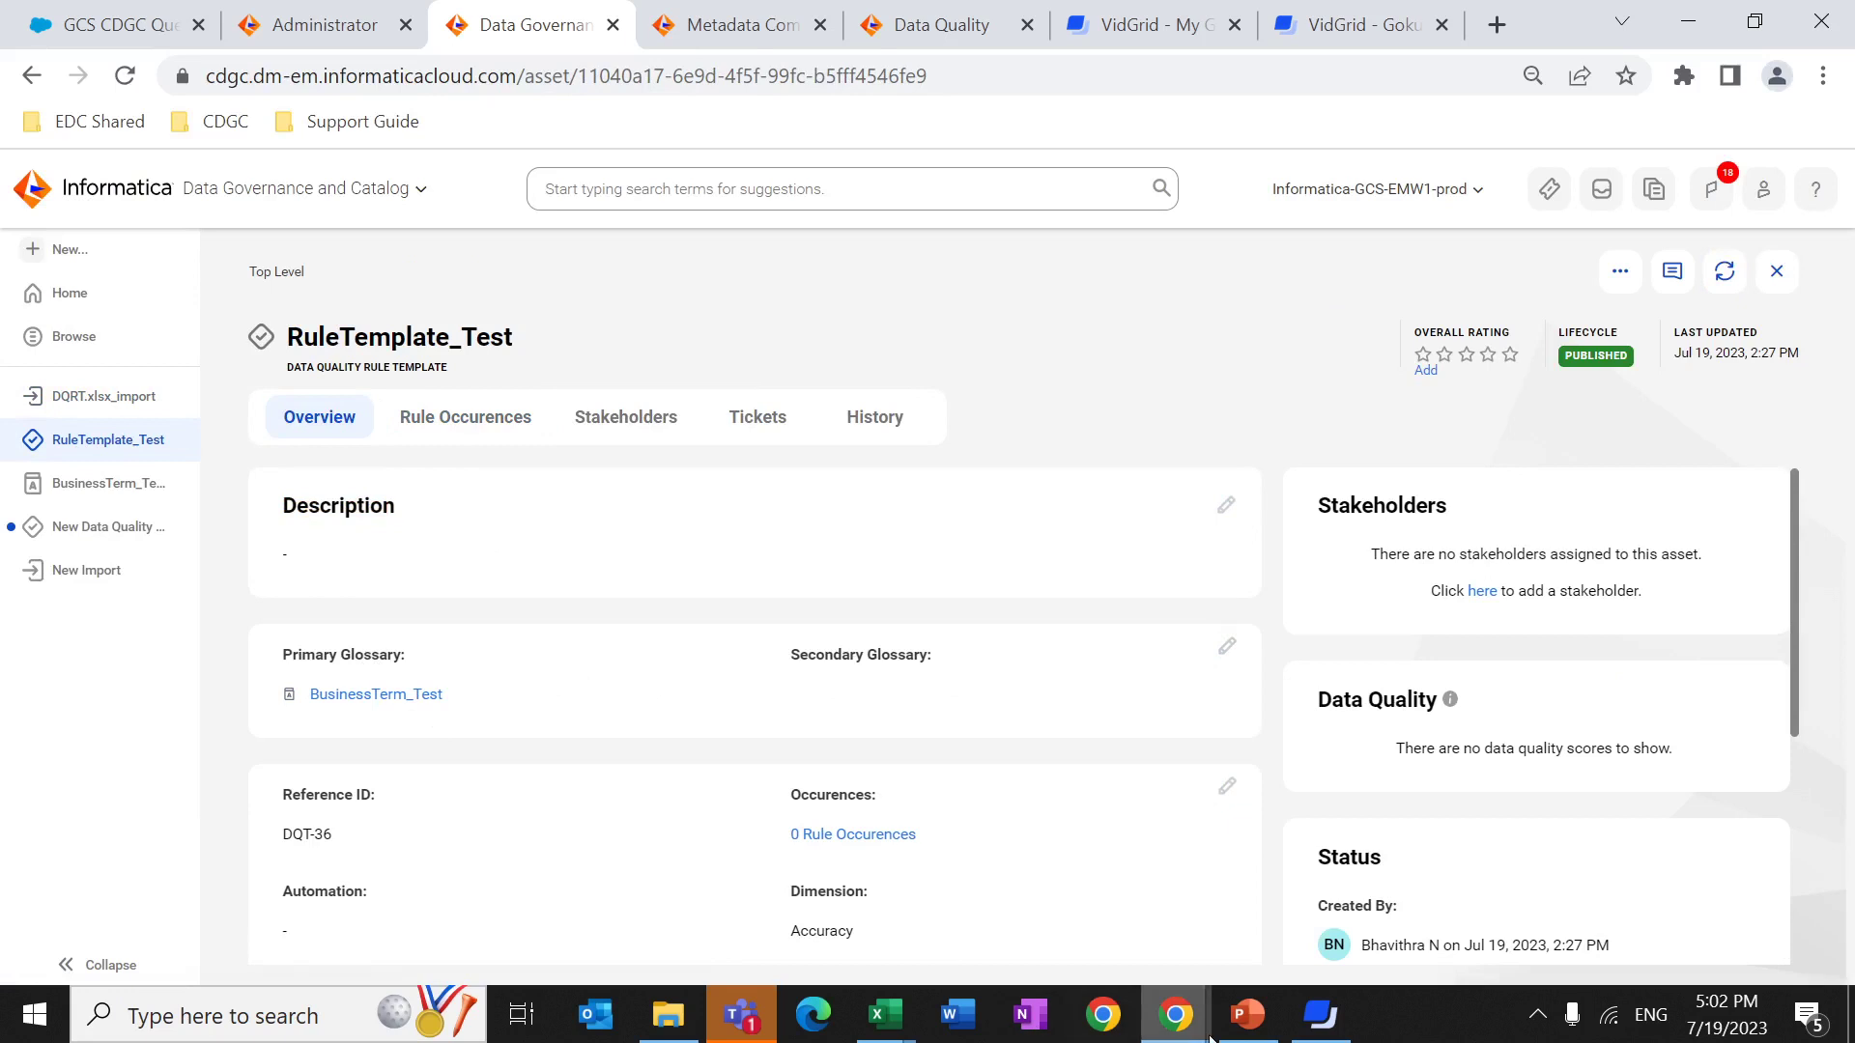
pyautogui.click(105, 482)
pyautogui.click(512, 429)
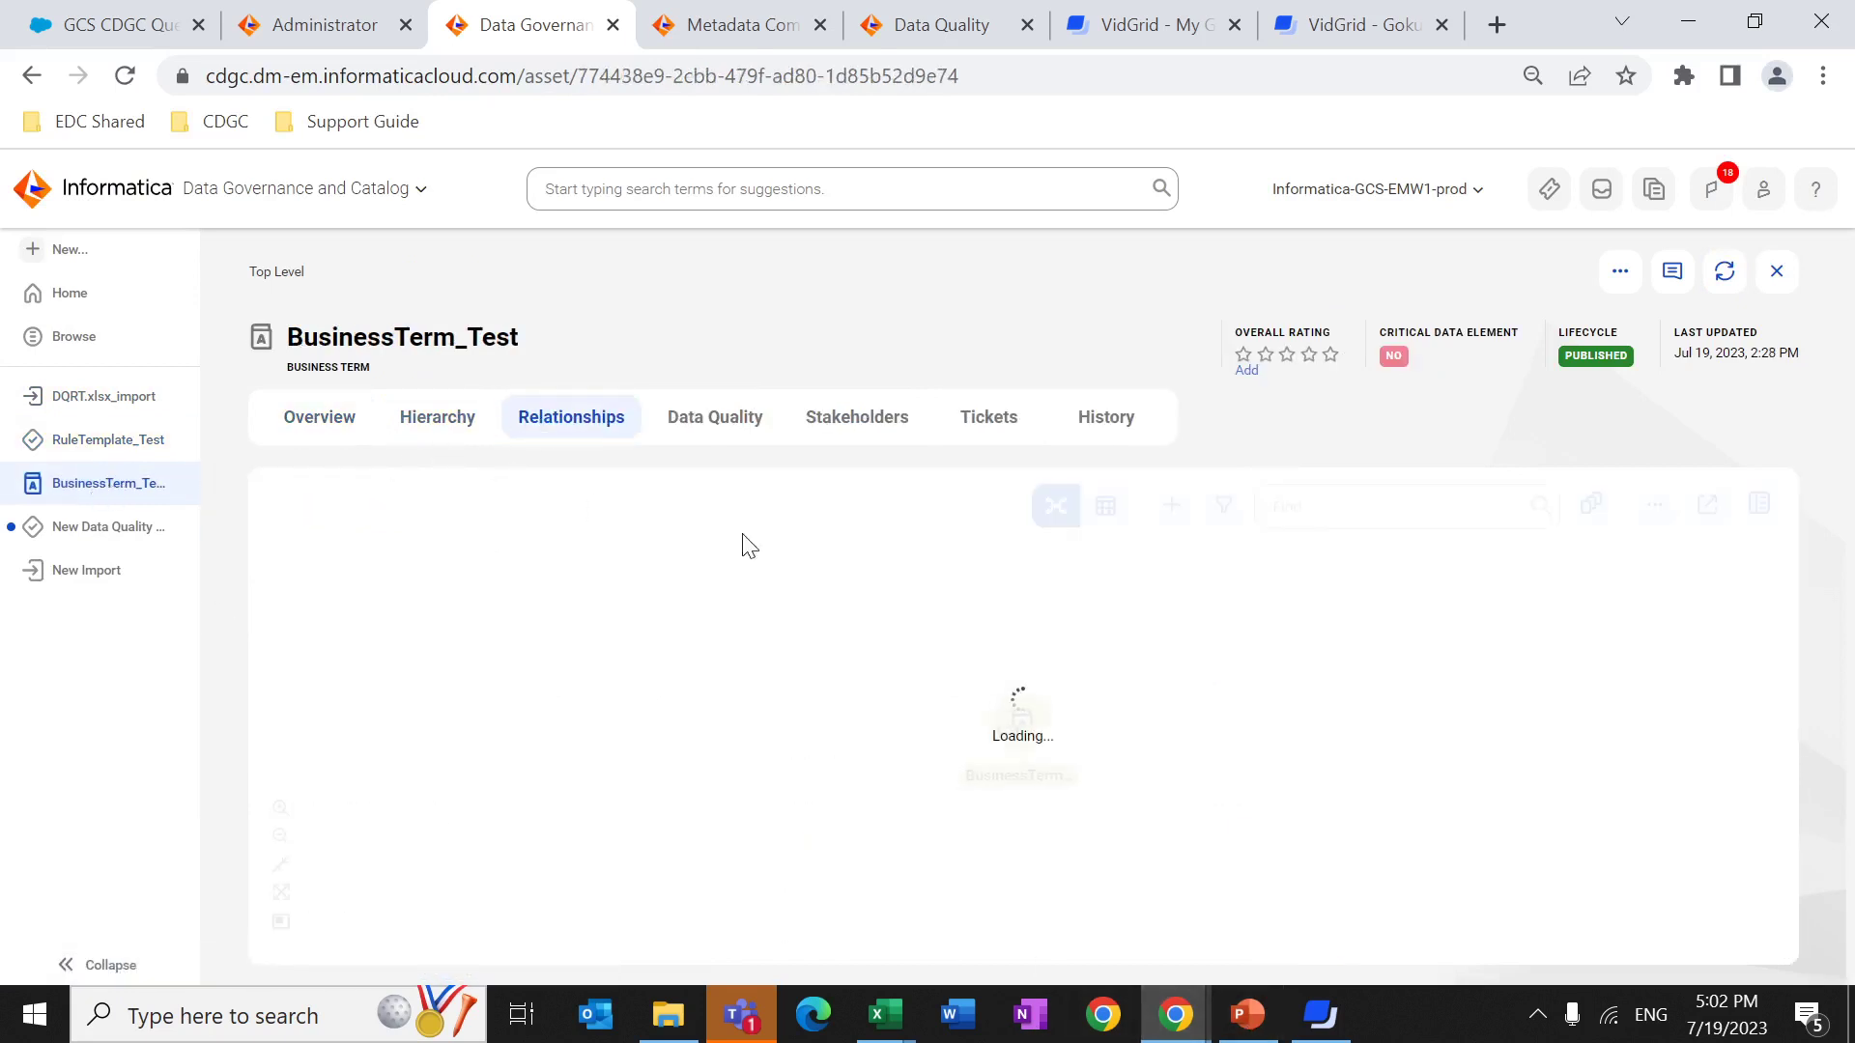
pyautogui.click(1105, 506)
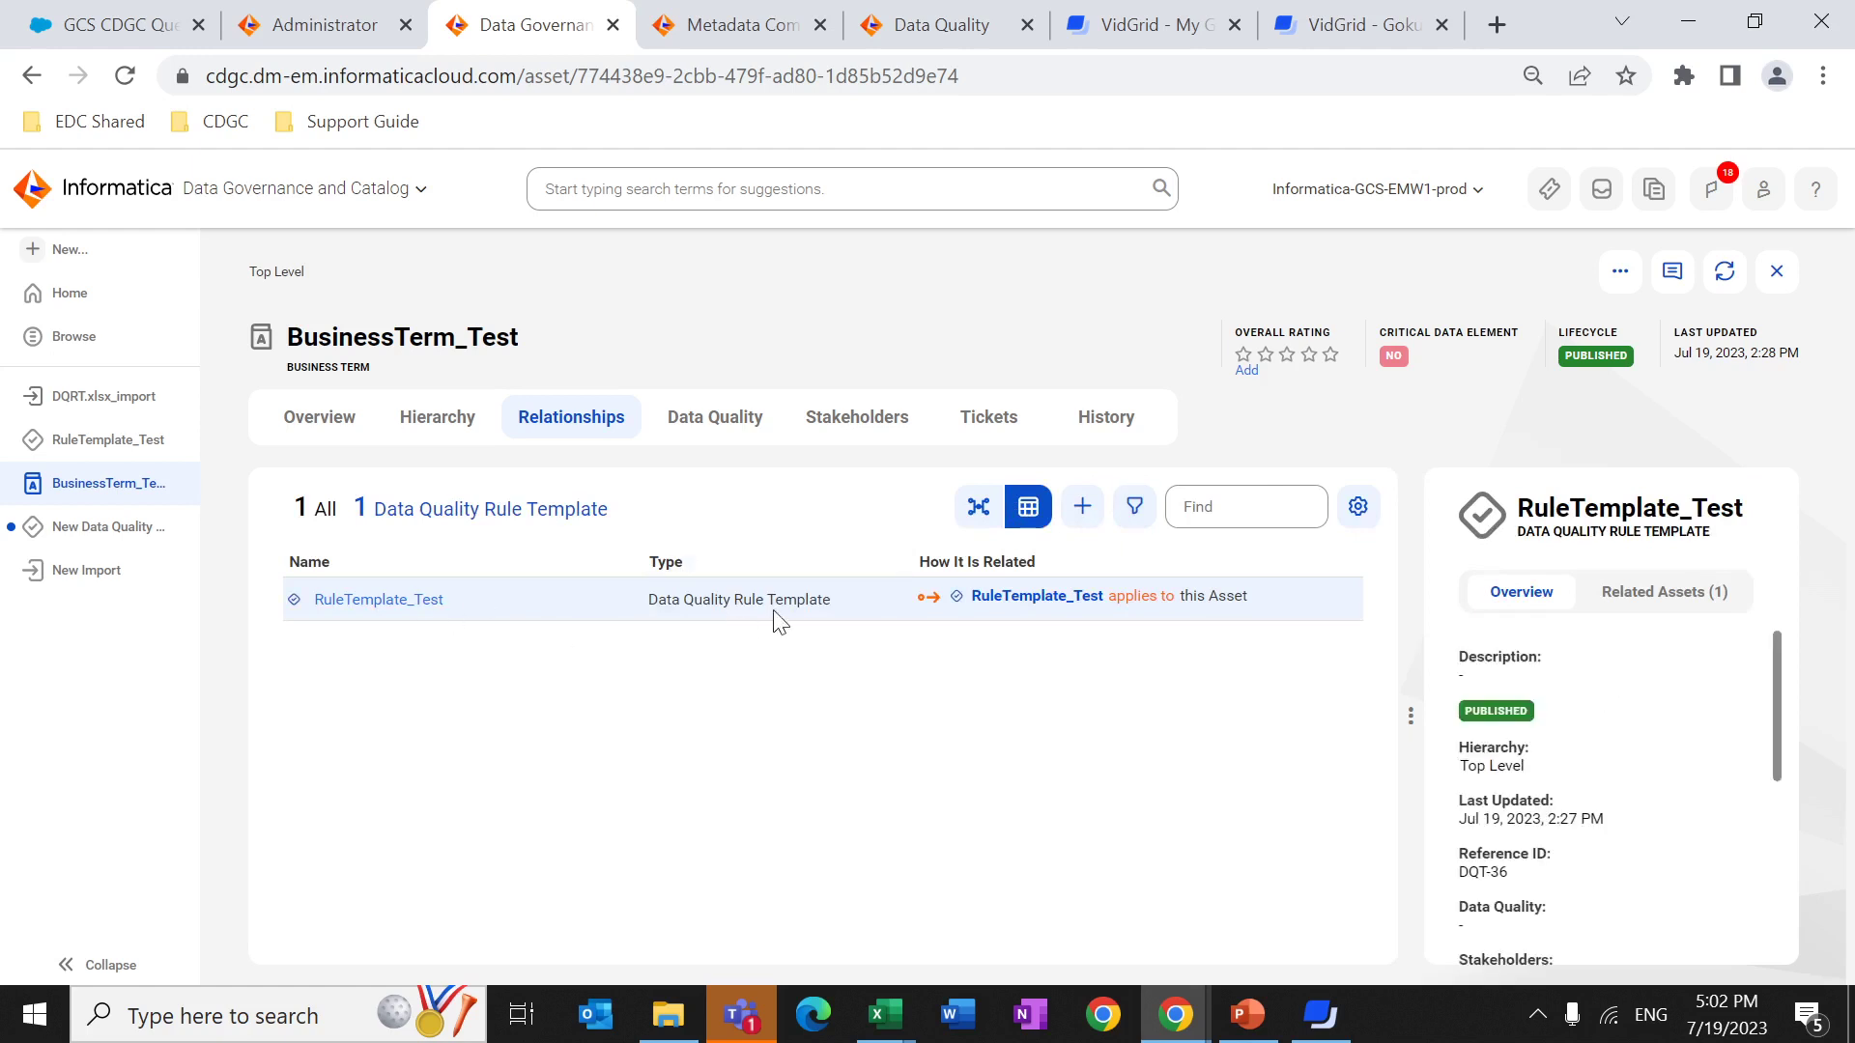